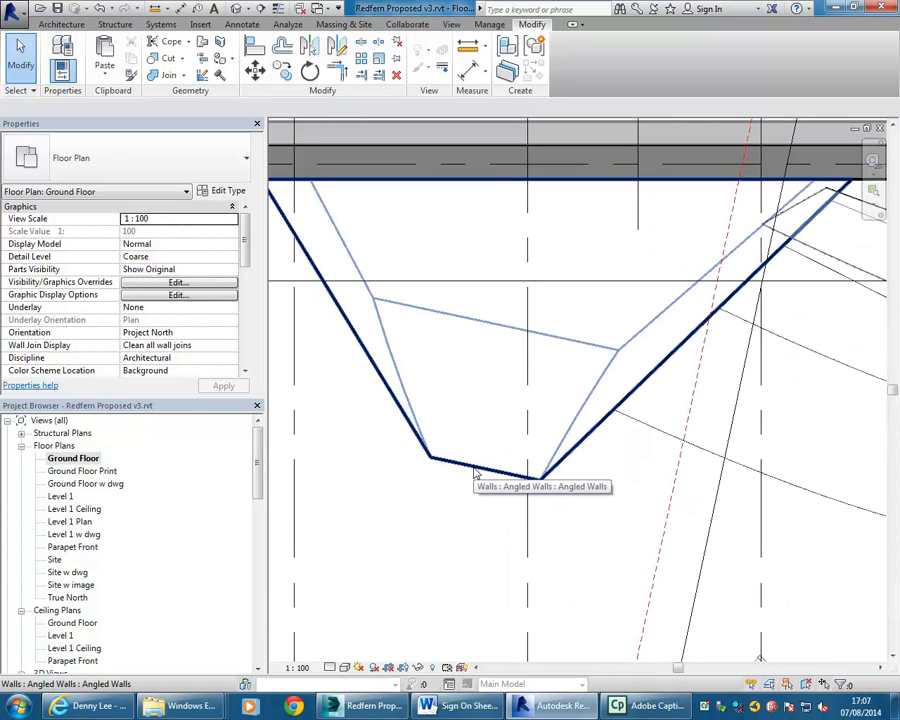
- Open the Angled Walls in-place family for editing from the ground floor plan
left_click(476, 473)
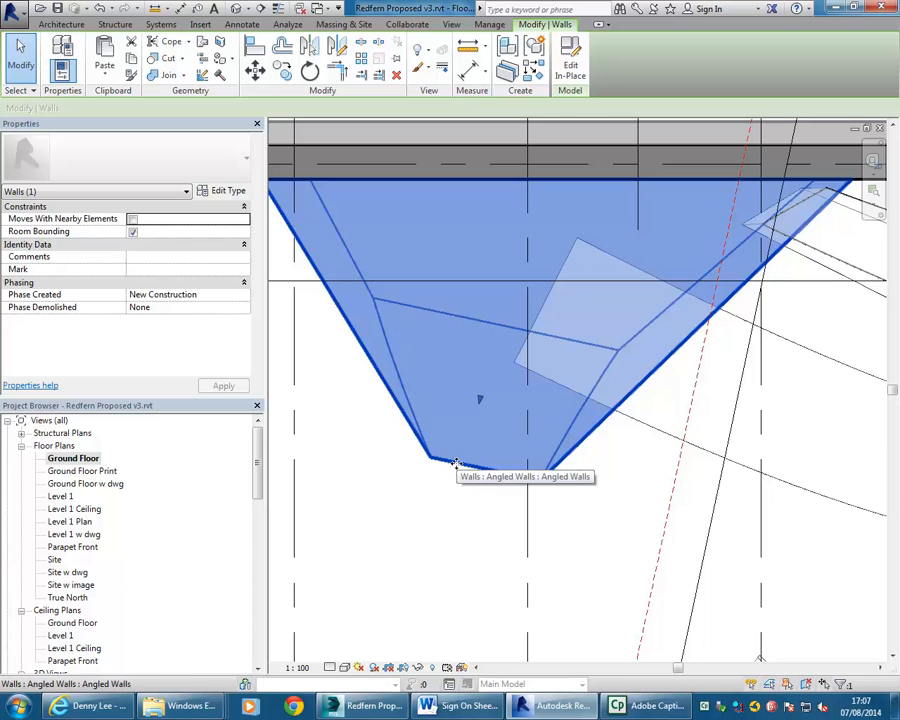
scroll(458, 524, "down", 1)
middle_click_drag(458, 524, 433, 487)
scroll(433, 487, "down", 1)
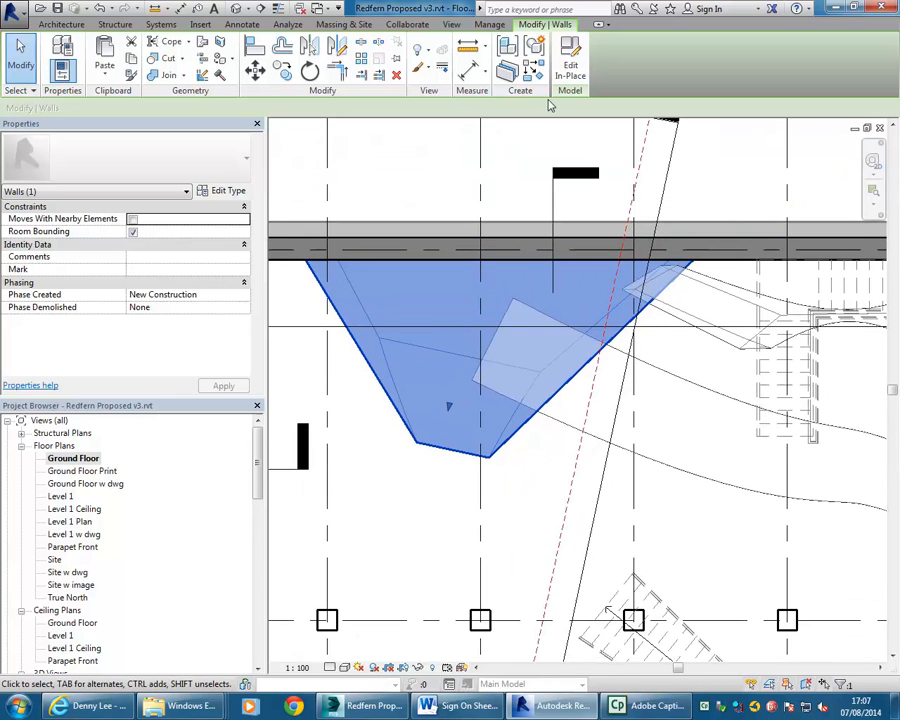
left_click(575, 66)
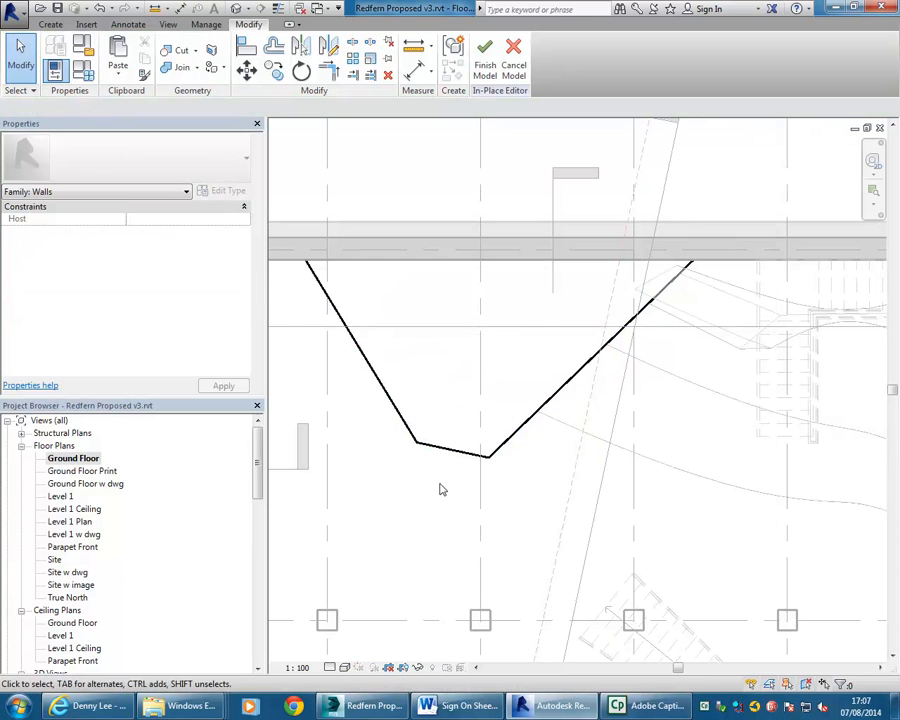
- Examine the solid blend and the void extrusion that make up the angled walls
scroll(430, 468, "down", 2)
middle_click_drag(430, 468, 488, 414)
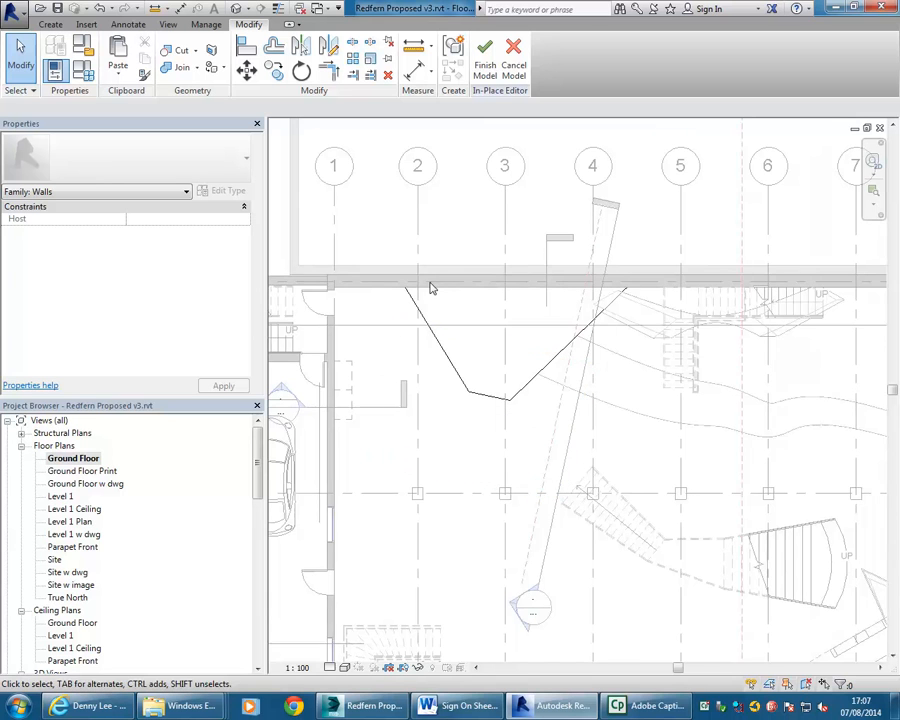
scroll(429, 286, "up", 3)
left_click(408, 328)
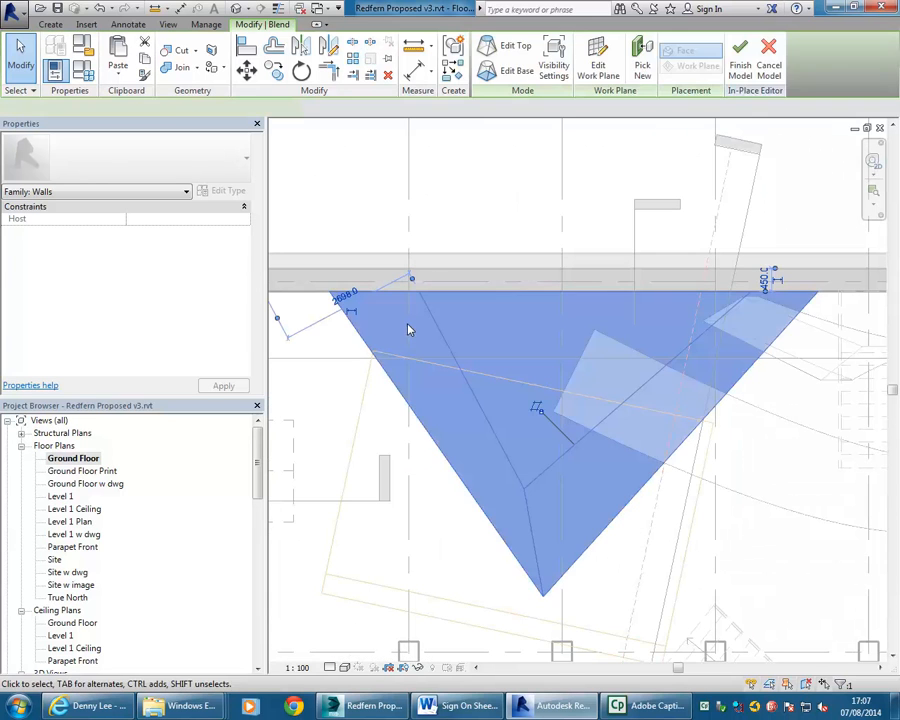
left_click(489, 213)
scroll(489, 213, "down", 2)
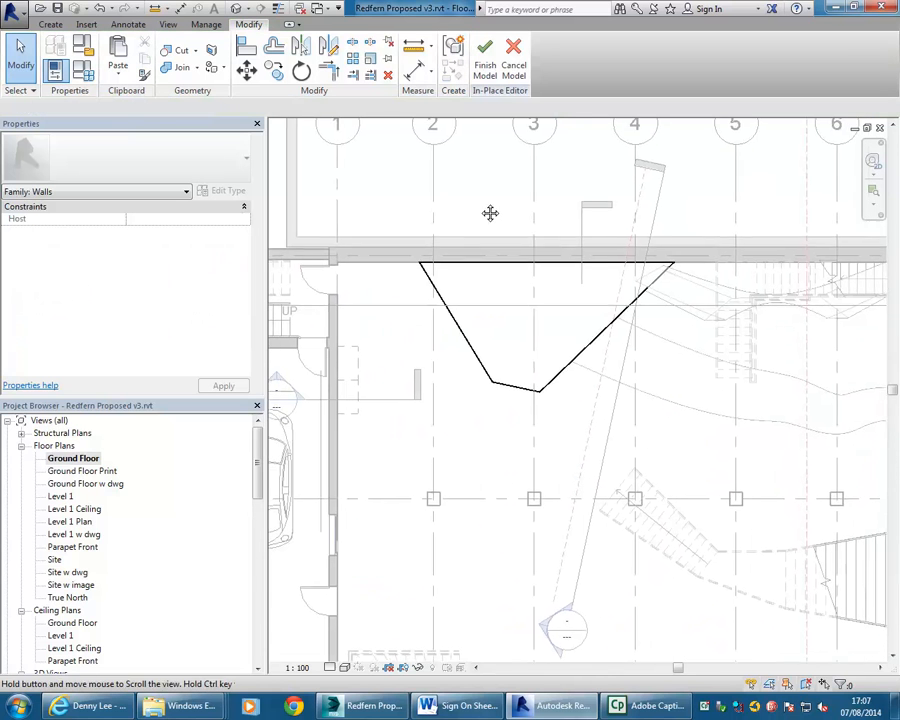
left_click(506, 380)
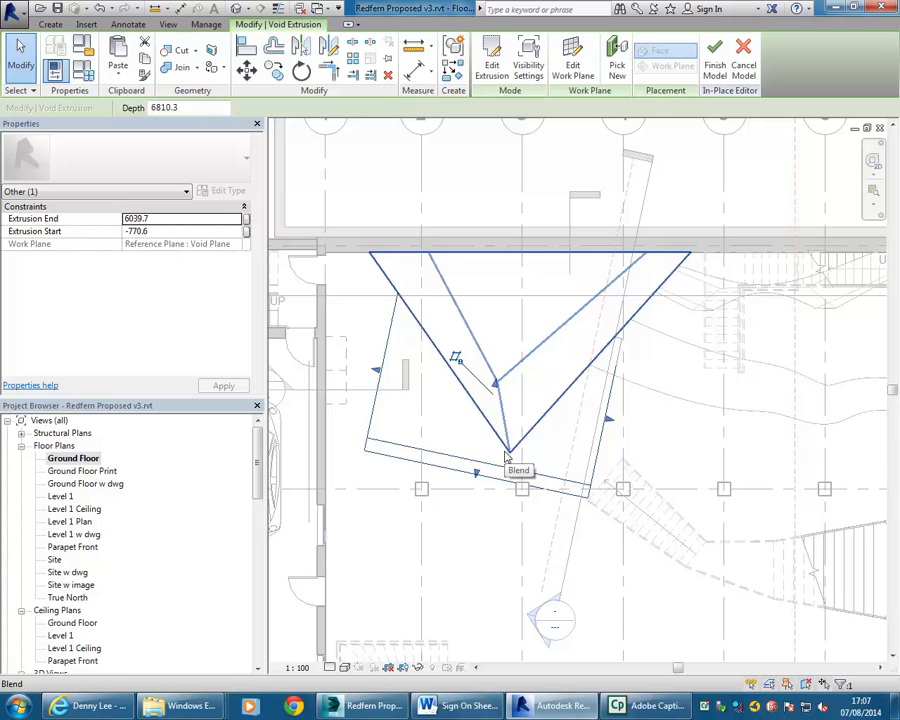
- Use Uncut Geometry to stop the void extrusion from cutting the solid blend
left_click(196, 50)
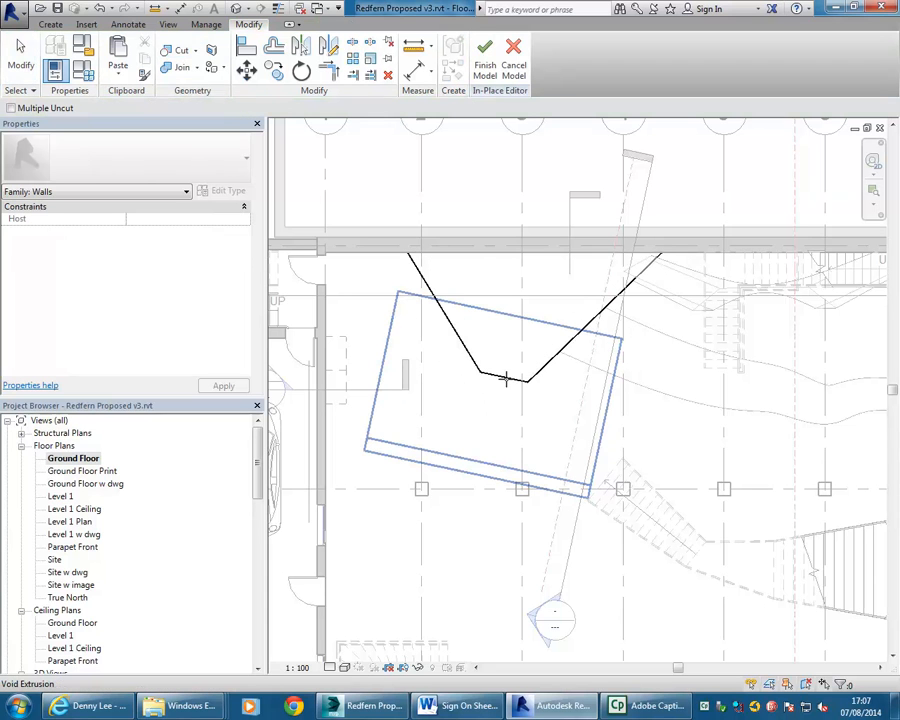
scroll(461, 383, "up", 5)
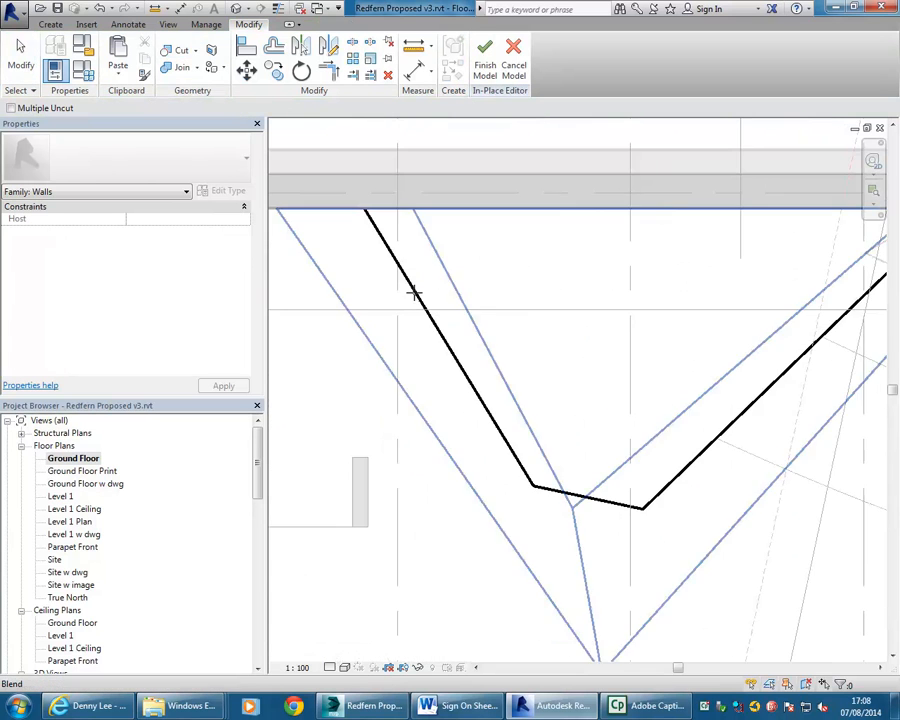
left_click(418, 297)
scroll(537, 505, "down", 3)
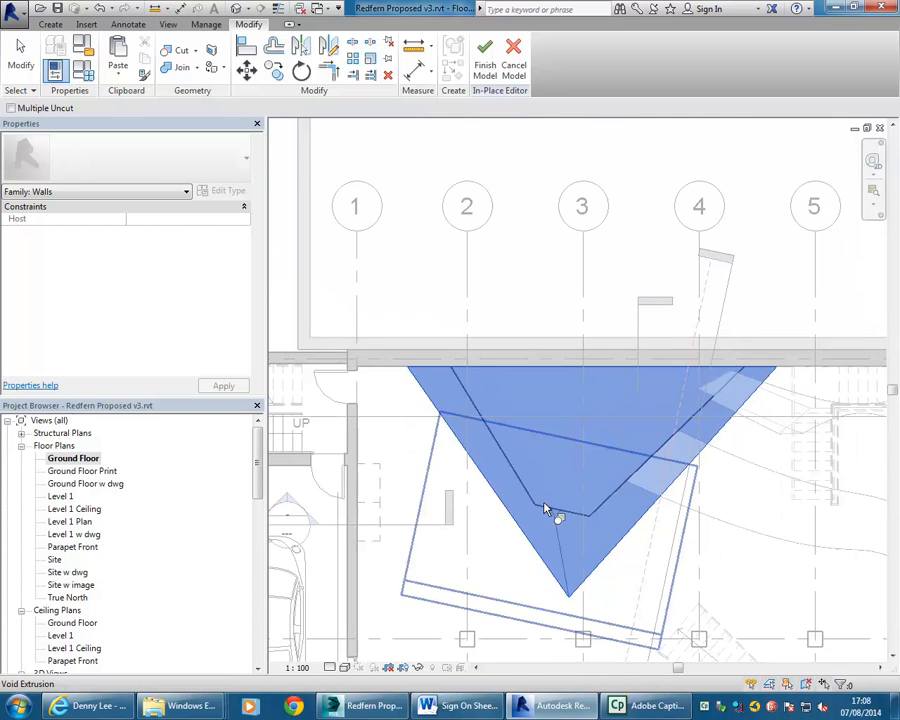
left_click(543, 503)
middle_click_drag(583, 620, 549, 560)
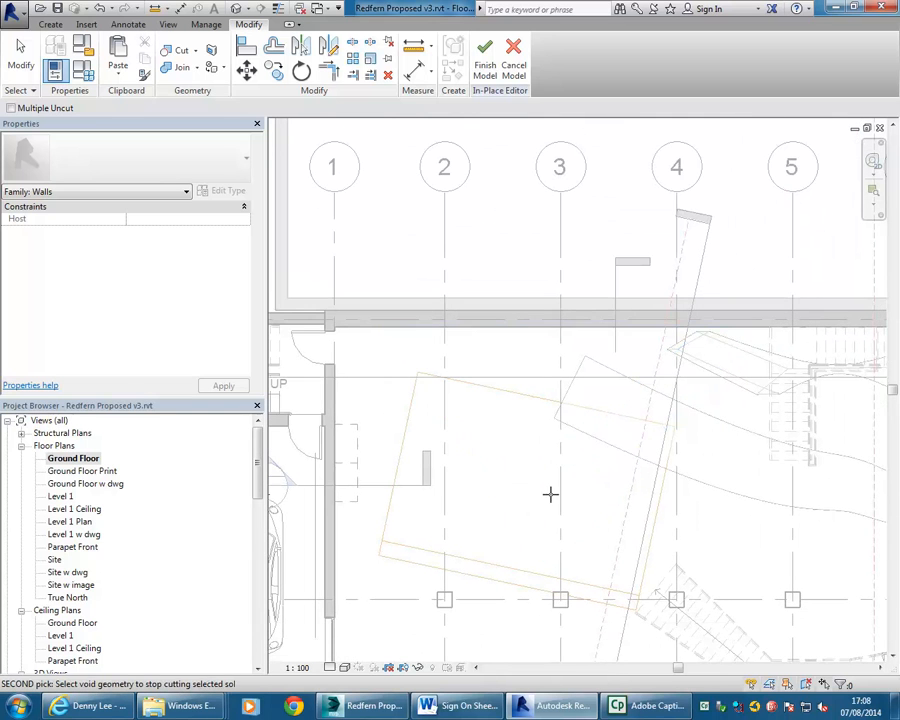
scroll(550, 494, "down", 2)
key("Escape")
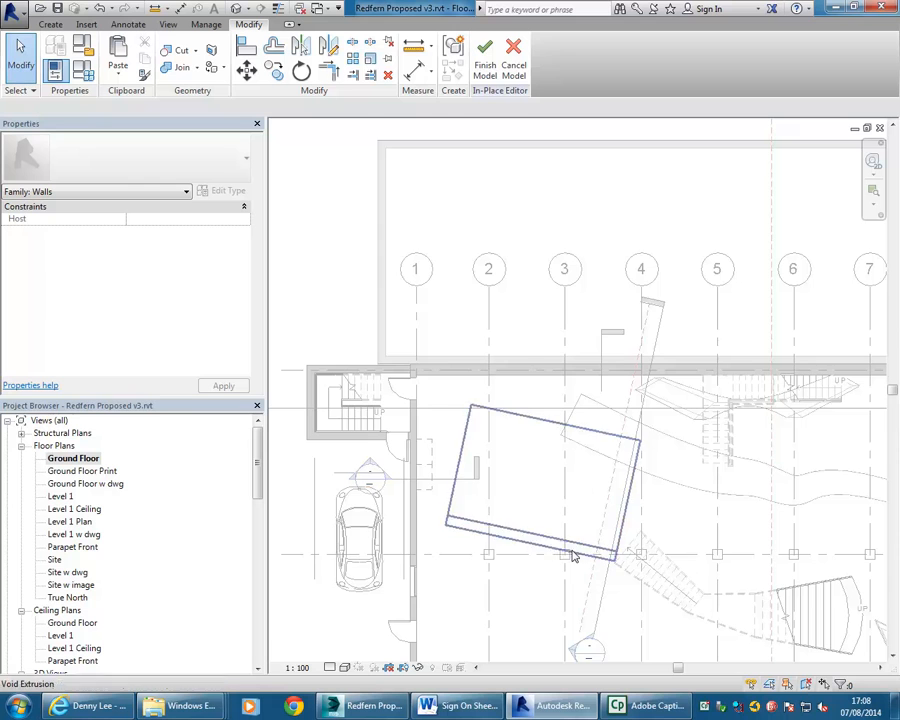
- Try to finish the in-place model, cancelling the deletion of the uncut void extrusion
left_click(484, 55)
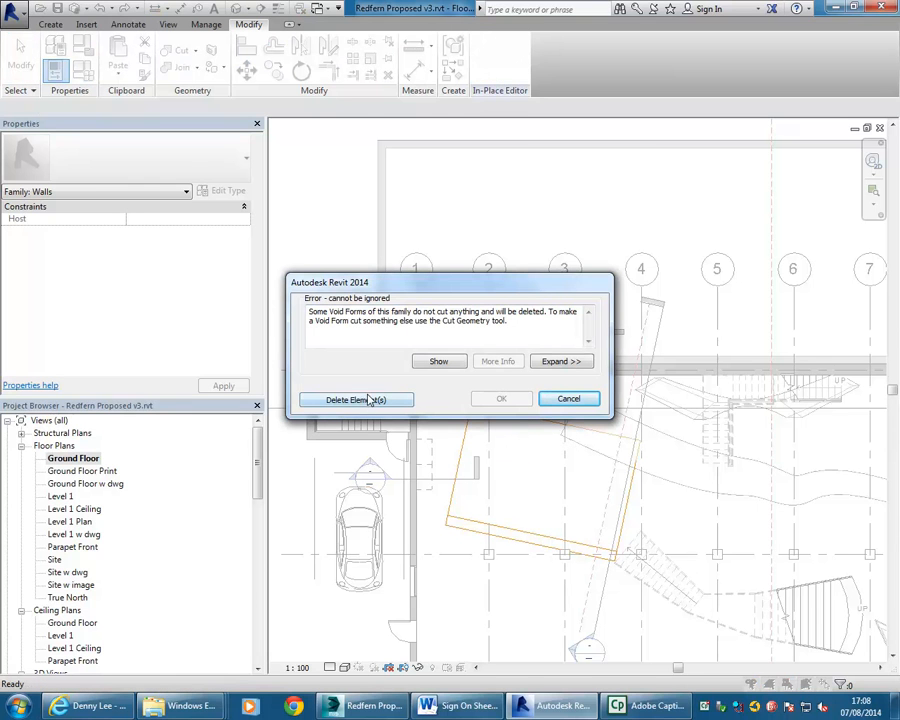
left_click(568, 400)
scroll(524, 485, "up", 2)
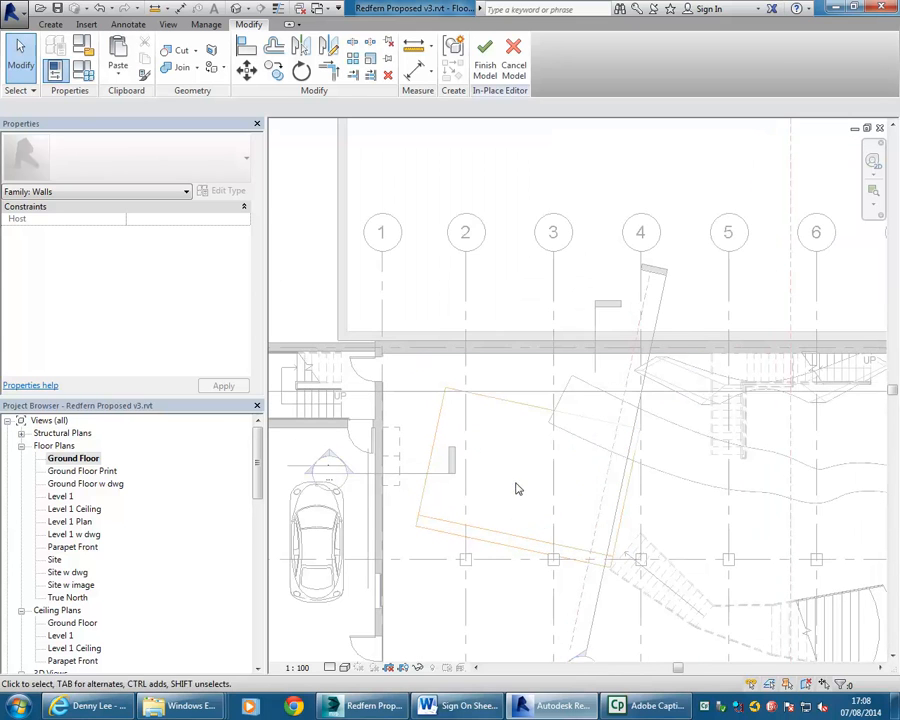
left_click(515, 489)
middle_click_drag(506, 532, 503, 478)
key("Delete")
scroll(438, 510, "down", 1)
middle_click_drag(438, 500, 452, 410)
- Open the 3D Cutaway interior view and inspect the void extrusion beside the solid blend
left_click_drag(257, 462, 257, 540)
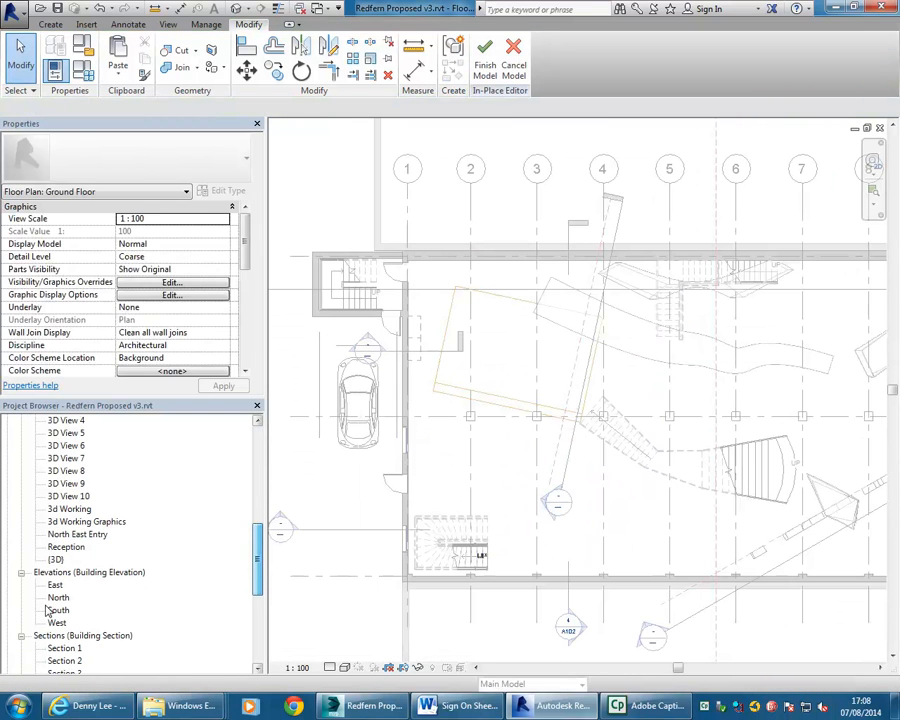
double_click(56, 559)
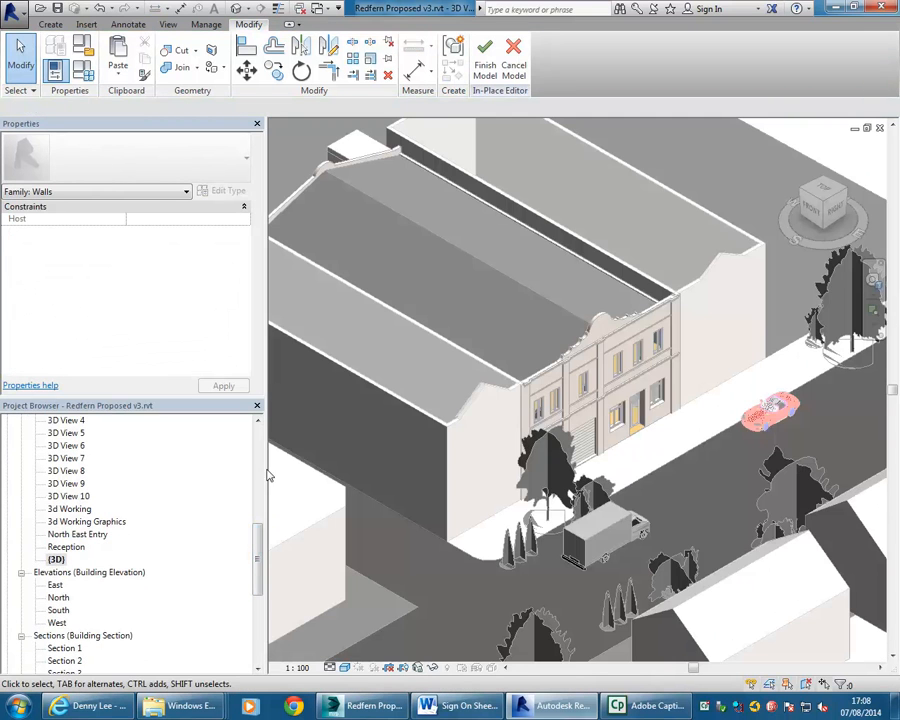
left_click_drag(258, 584, 258, 545)
double_click(75, 509)
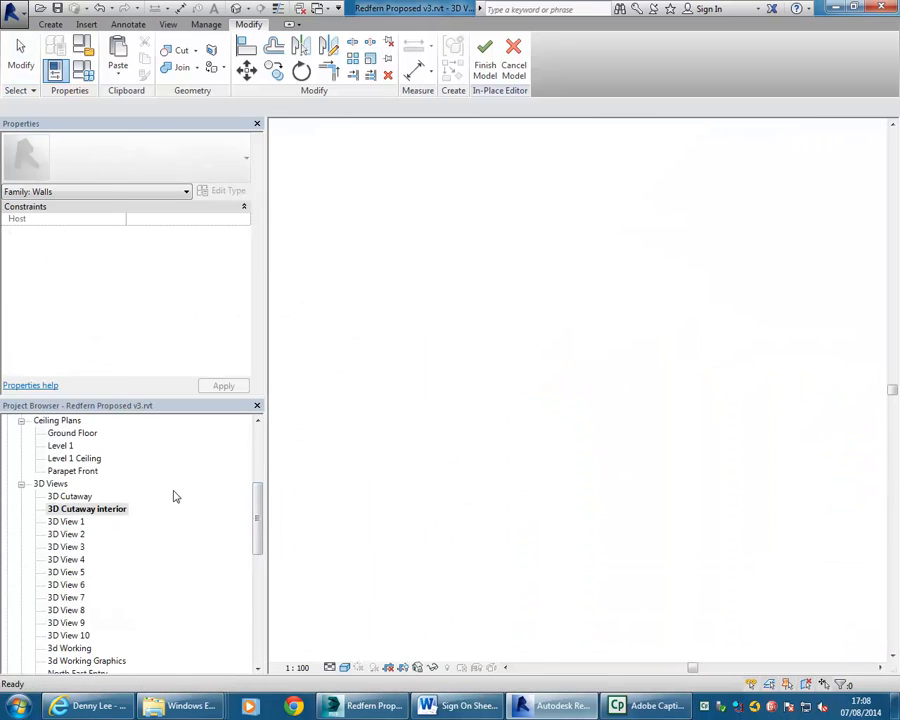
middle_click_drag(414, 440, 532, 428, "shift")
scroll(631, 444, "up", 3)
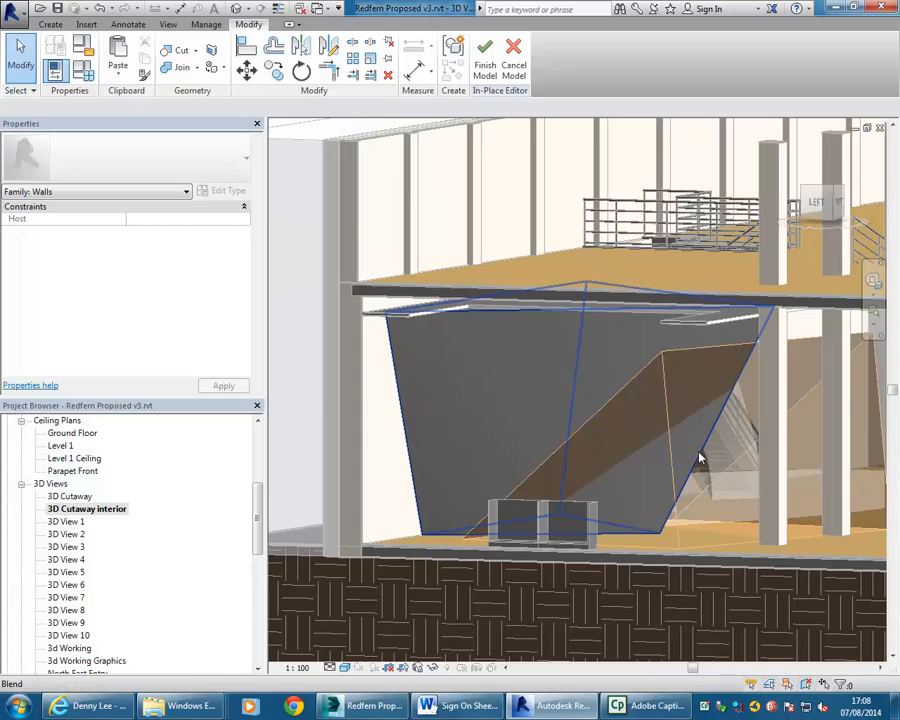
left_click(708, 489)
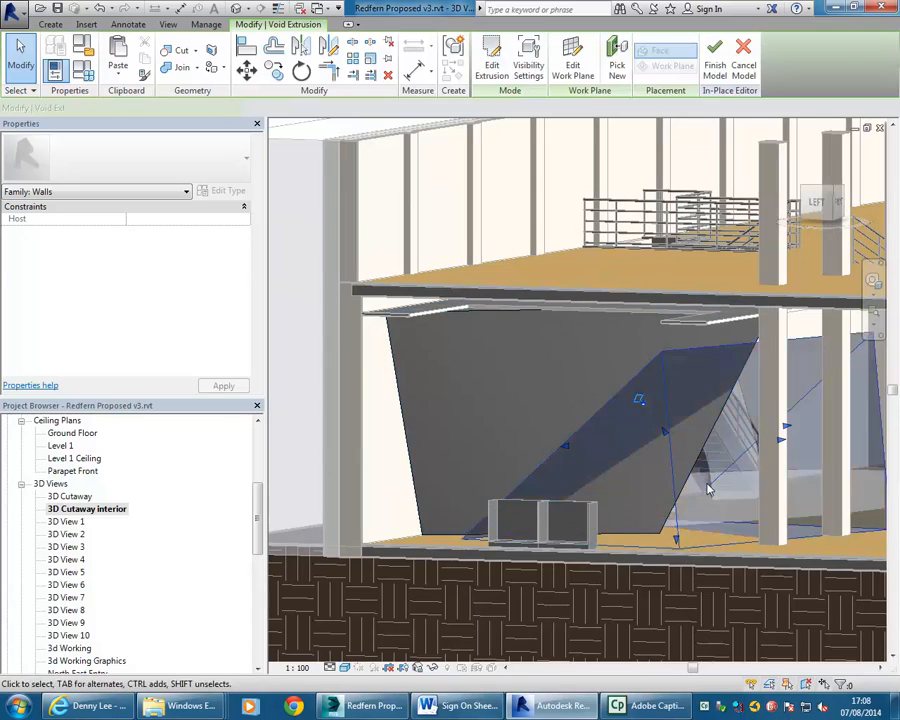
middle_click_drag(708, 489, 643, 514, "shift")
middle_click_drag(378, 523, 503, 513)
scroll(503, 513, "up", 1)
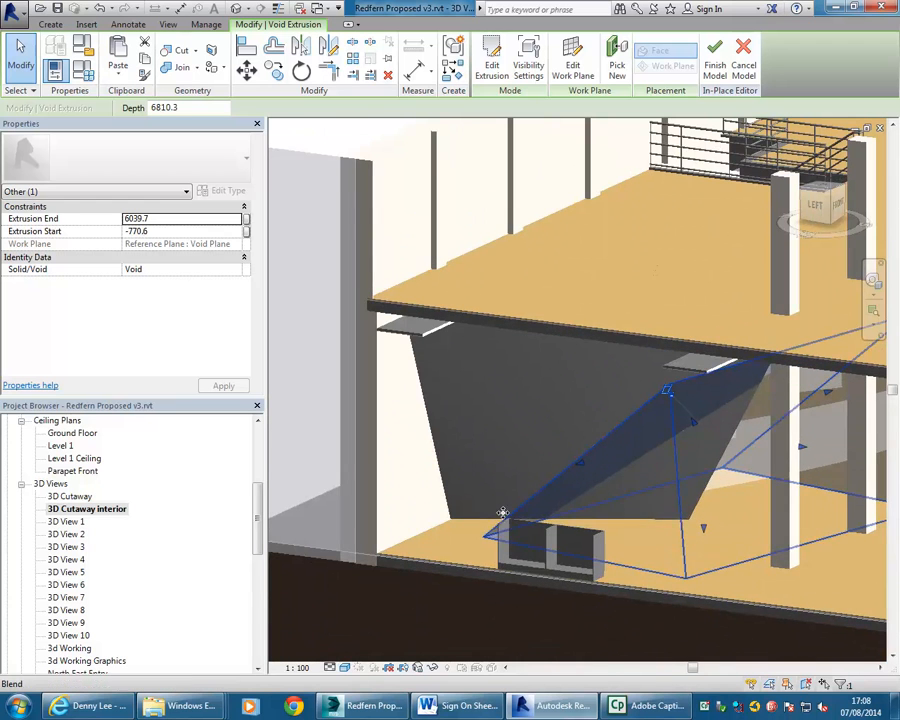
- Open the solid blend's base boundary sketch for editing and switch to its top boundary
left_click(478, 519)
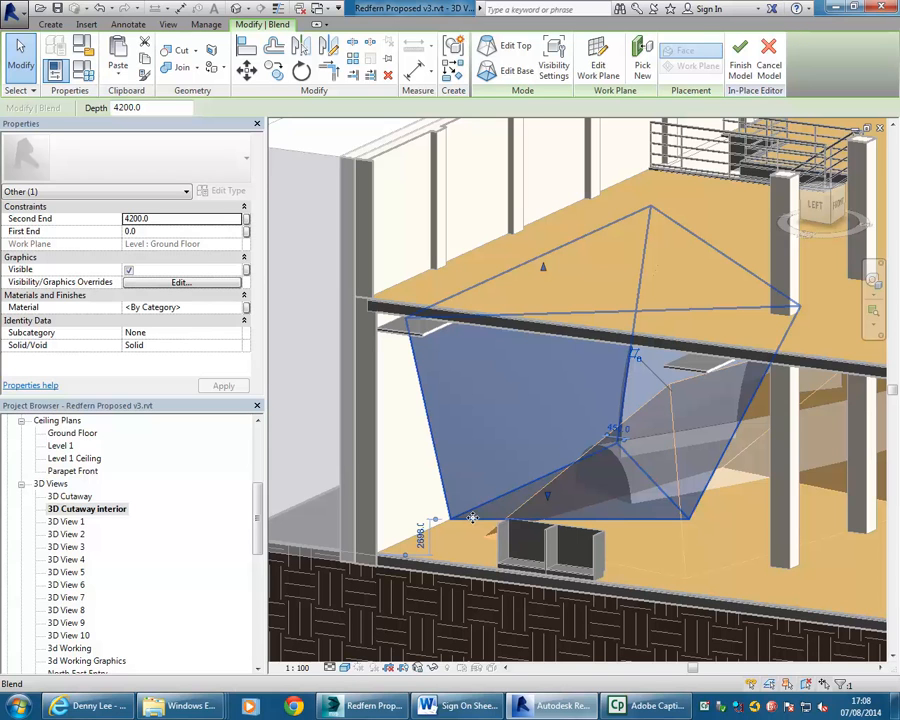
left_click(505, 72)
middle_click_drag(528, 464, 568, 566, "shift")
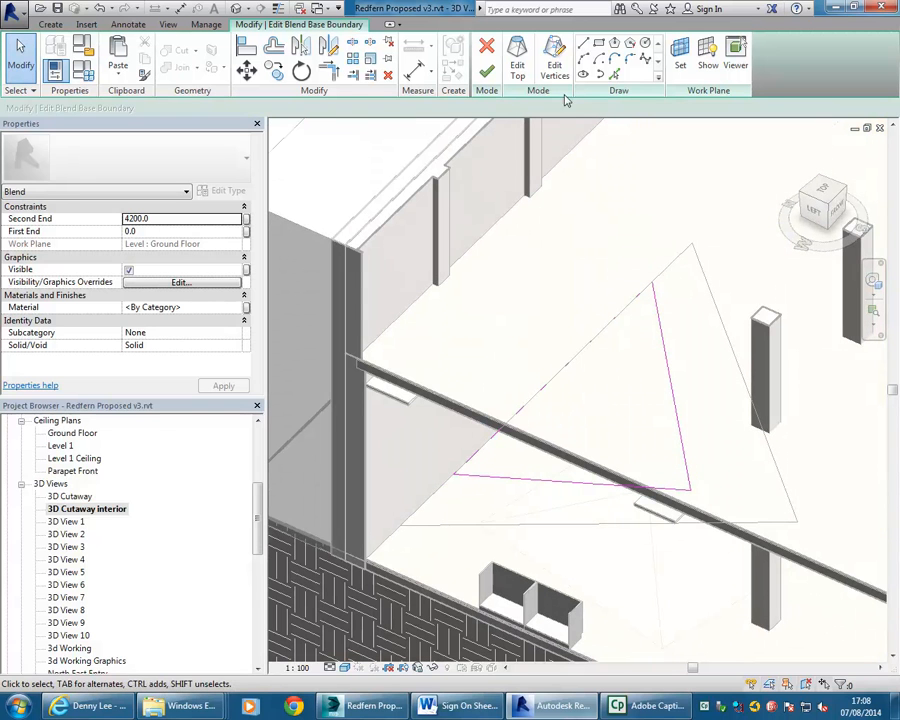
left_click(517, 65)
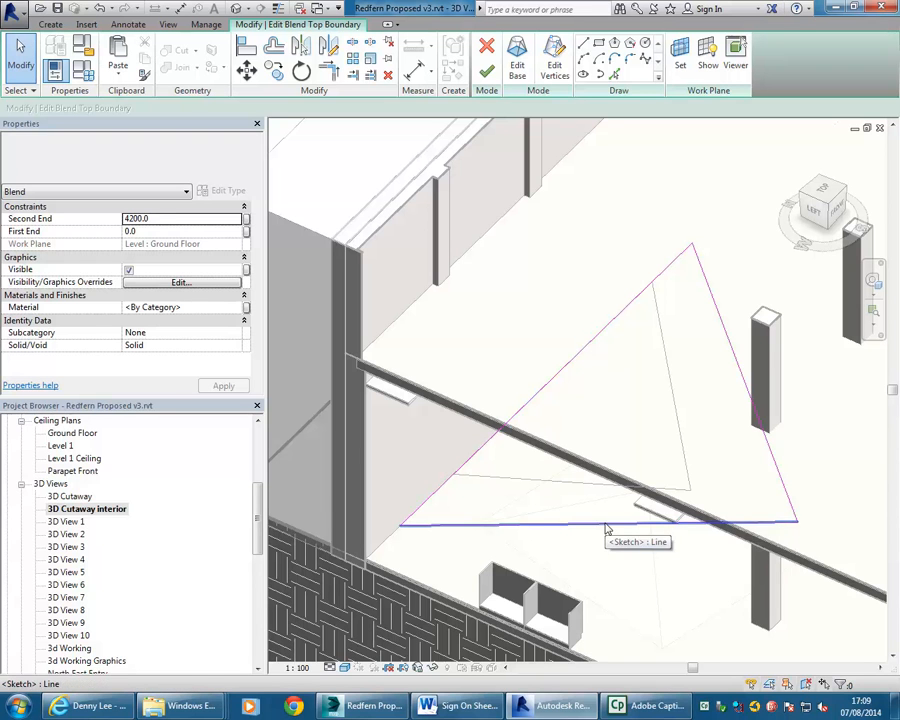
- Open the Ground Floor plan and switch the blend sketch back to its base boundary
left_click_drag(254, 530, 258, 464)
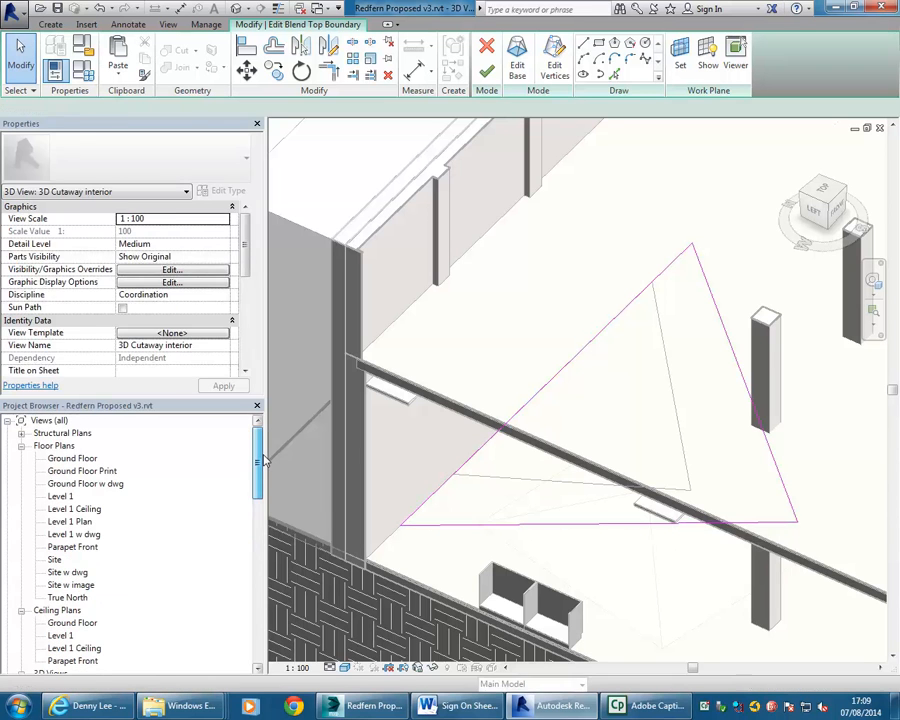
double_click(72, 458)
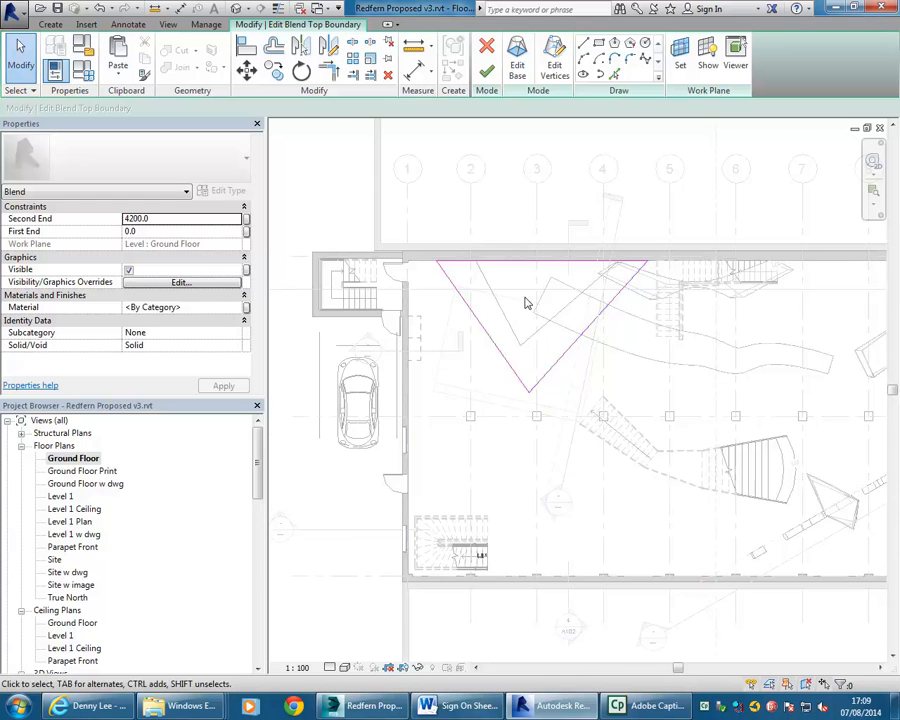
scroll(524, 300, "up", 3)
scroll(536, 383, "down", 1)
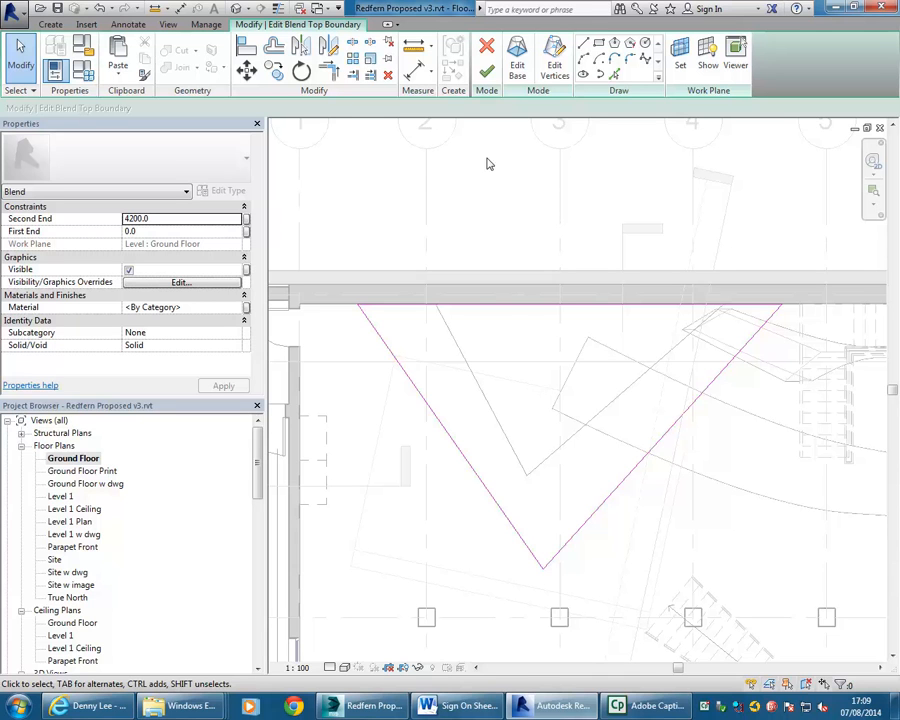
left_click(517, 65)
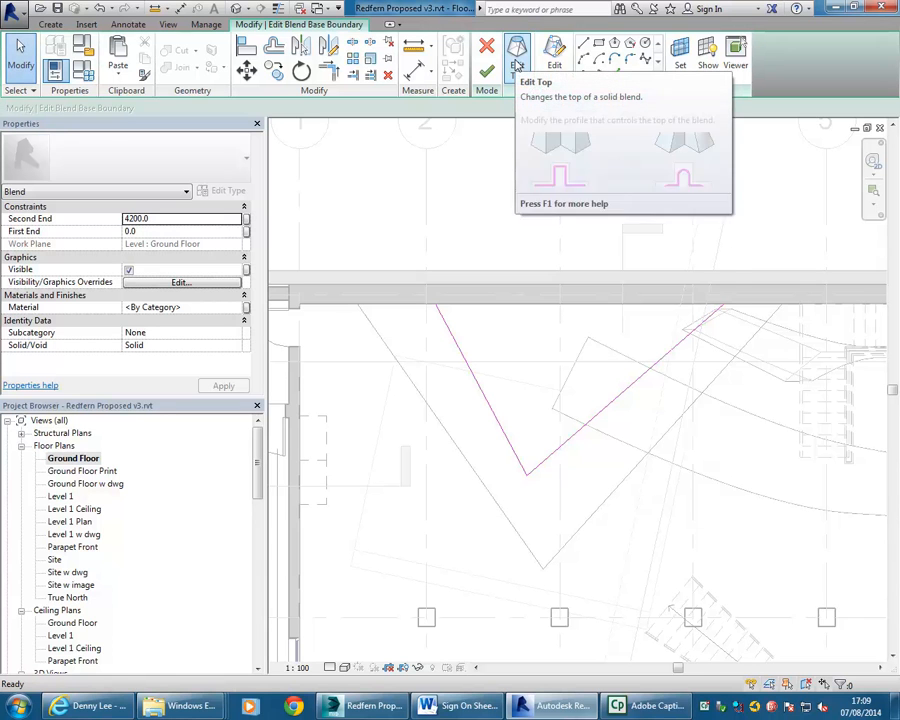
scroll(440, 278, "up", 2)
middle_click_drag(440, 278, 492, 256)
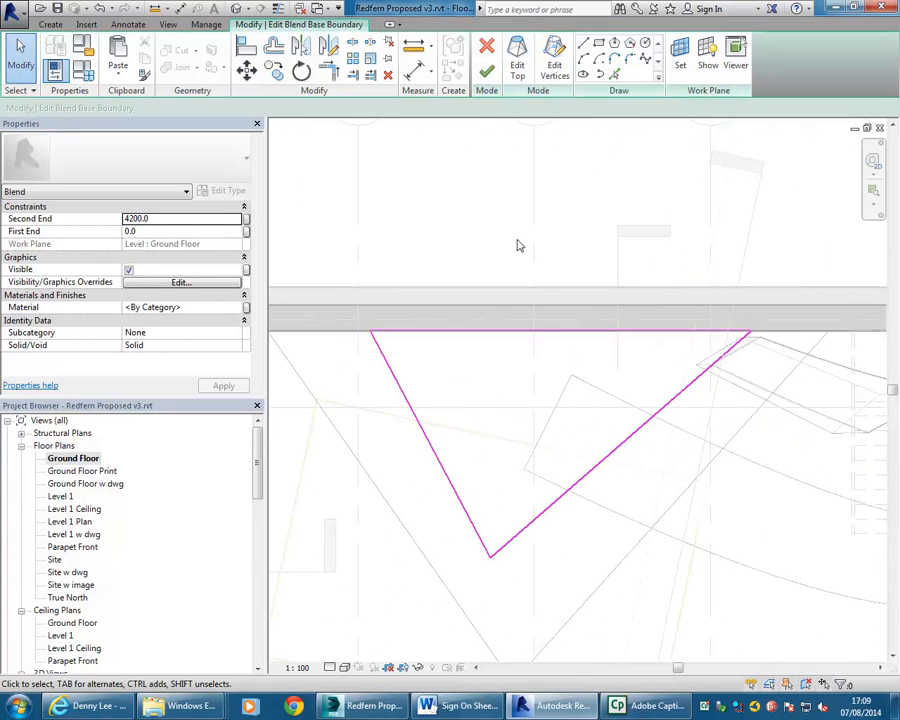
- Offset copies of the two angled base boundary lines inward by 300
left_click(274, 47)
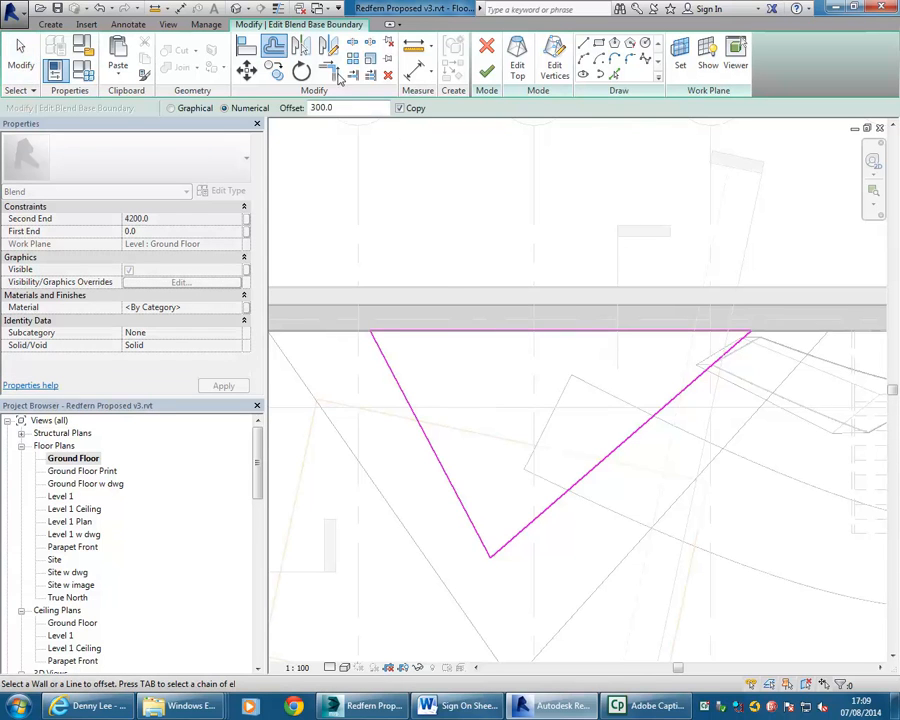
double_click(346, 108)
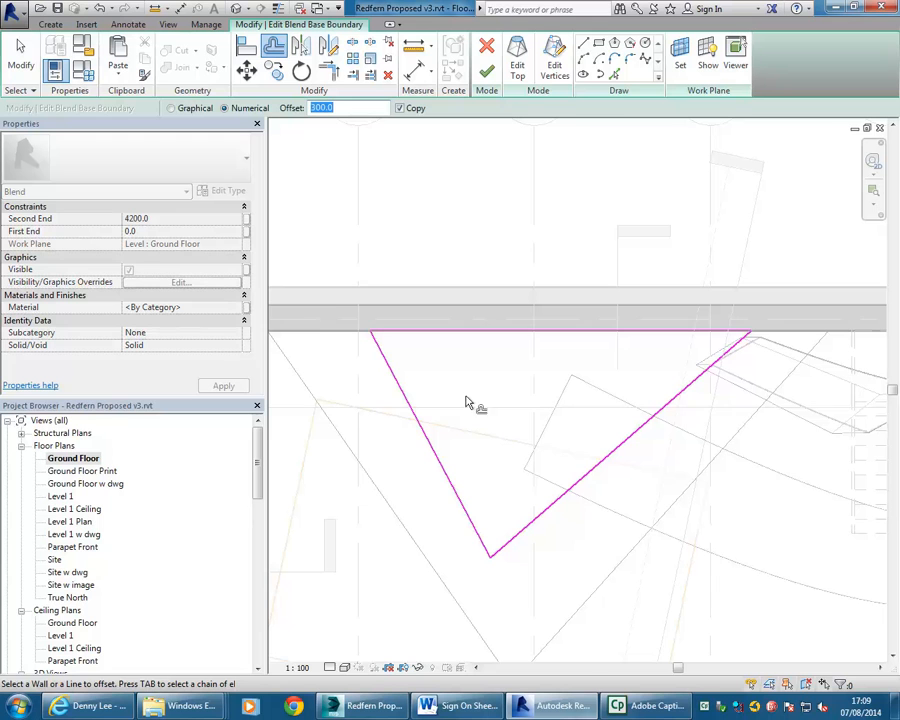
left_click(558, 505)
scroll(530, 416, "up", 1)
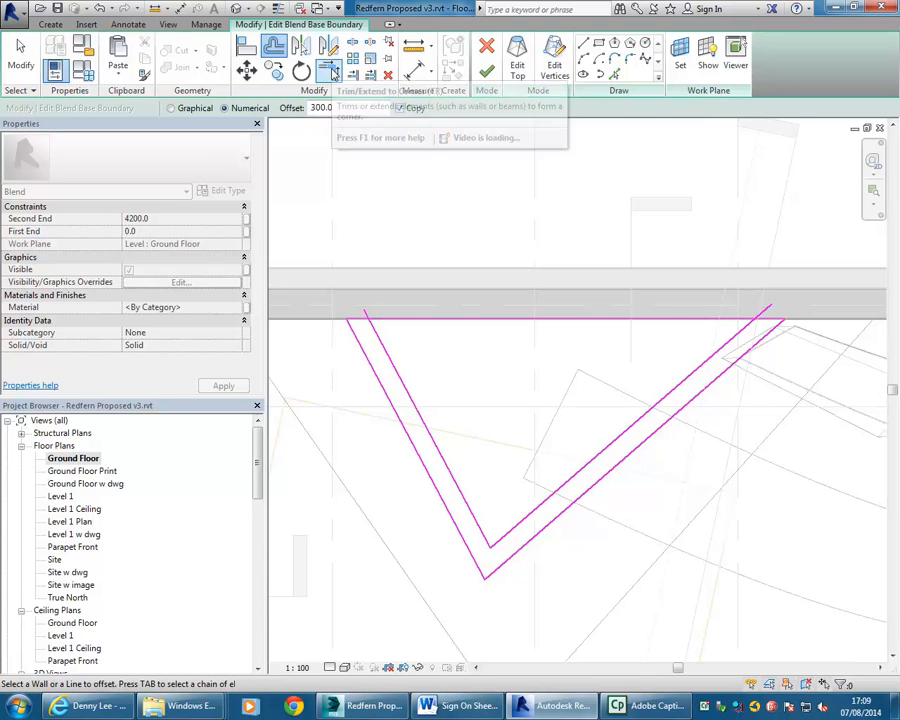
- Split the base boundary line along the existing wall and trim both ends to the inner offset lines, forming a closed V-shaped outline
left_click(354, 44)
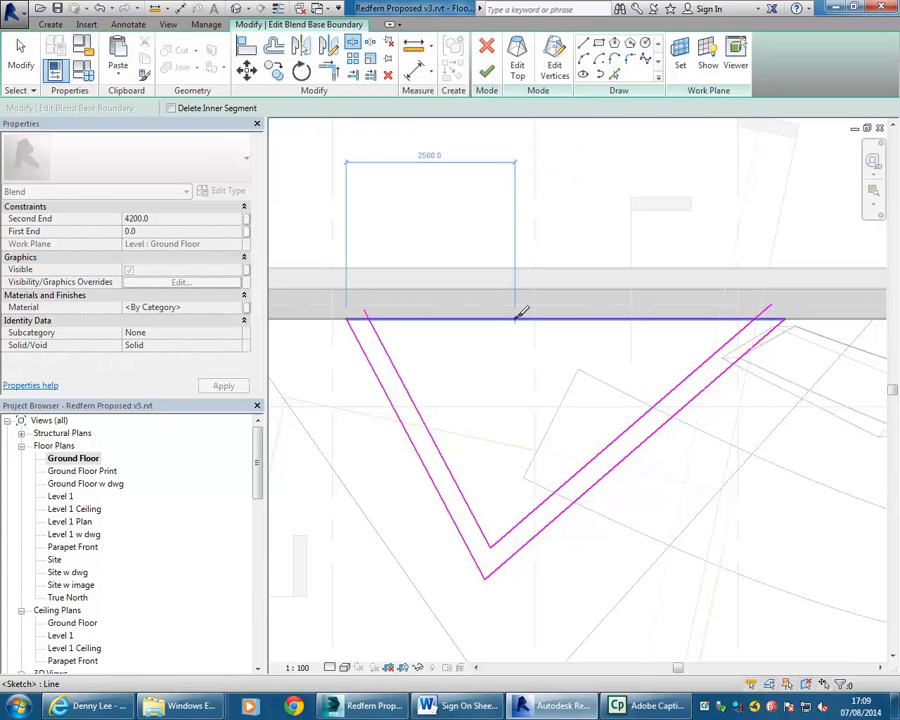
left_click(516, 318)
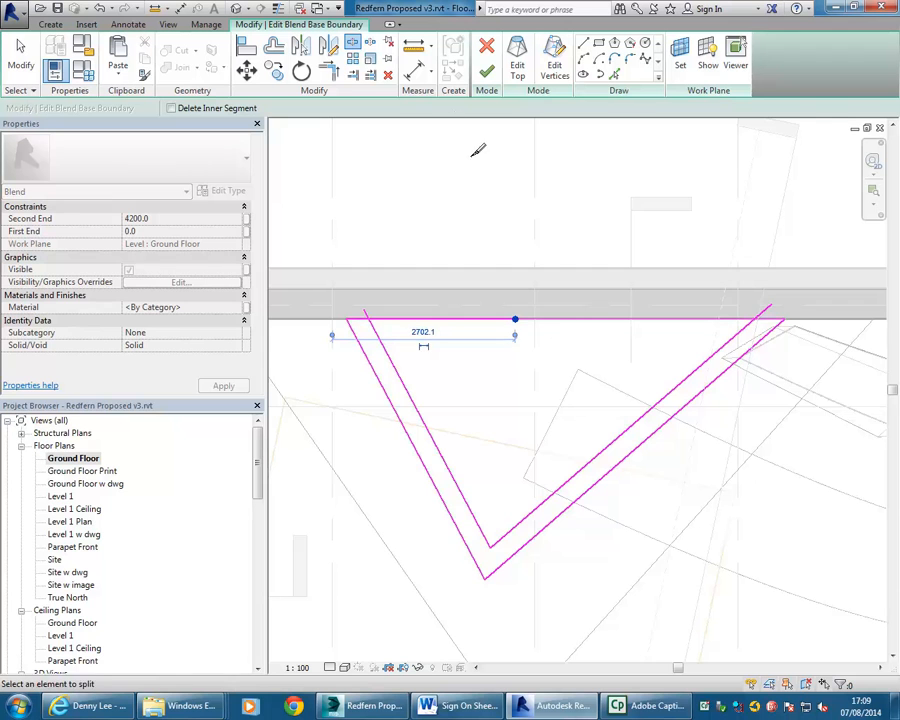
left_click(330, 70)
scroll(361, 240, "up", 3)
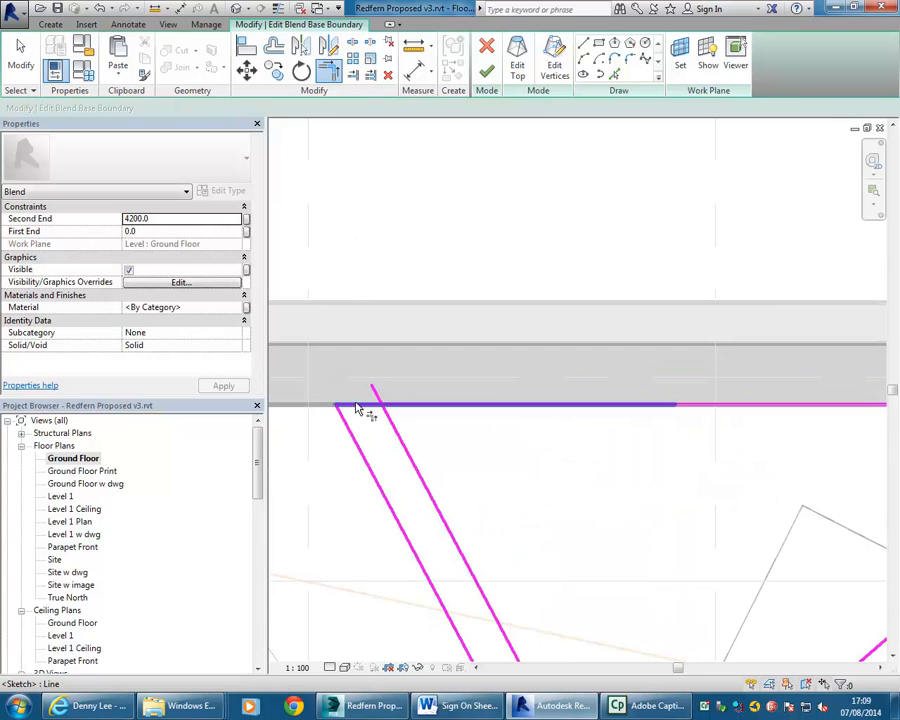
left_click(396, 428)
scroll(492, 370, "down", 2)
middle_click_drag(492, 370, 299, 302)
scroll(701, 329, "up", 2)
left_click(684, 319)
left_click(650, 342)
mouse_move(583, 346)
middle_mouse_down()
mouse_move(693, 309)
mouse_move(672, 316)
middle_mouse_up()
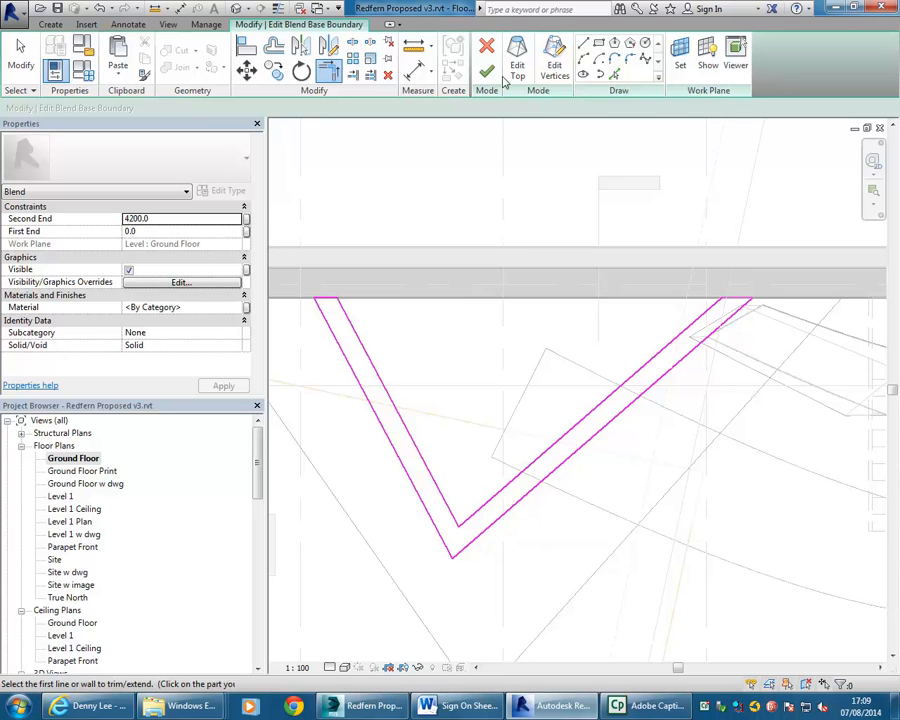
- Switch the blend sketch to its top boundary and split the boundary line that runs along the existing wall
key("Escape")
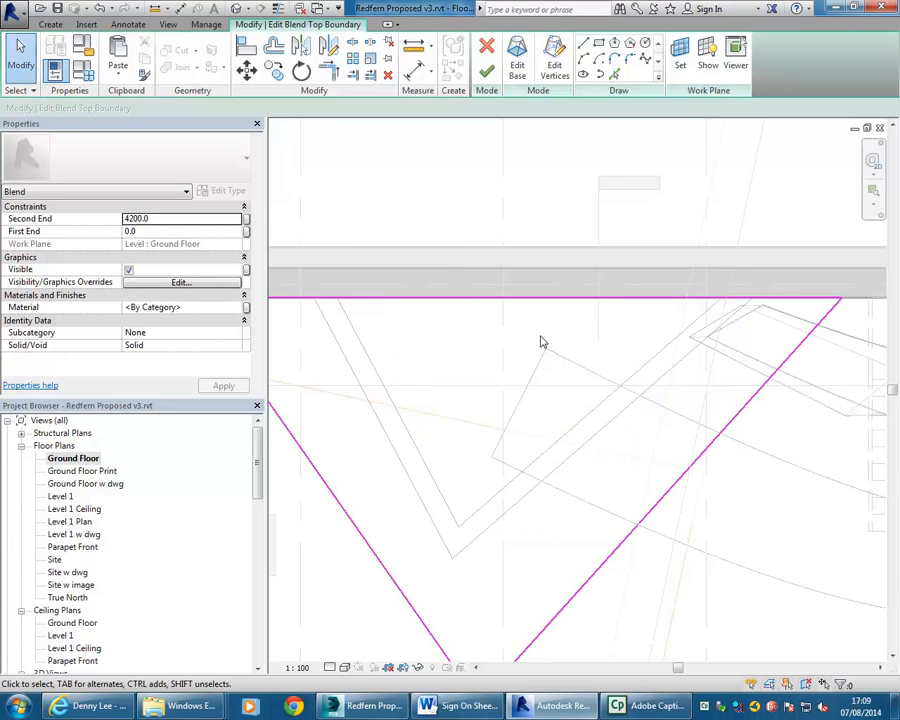
left_click(355, 47)
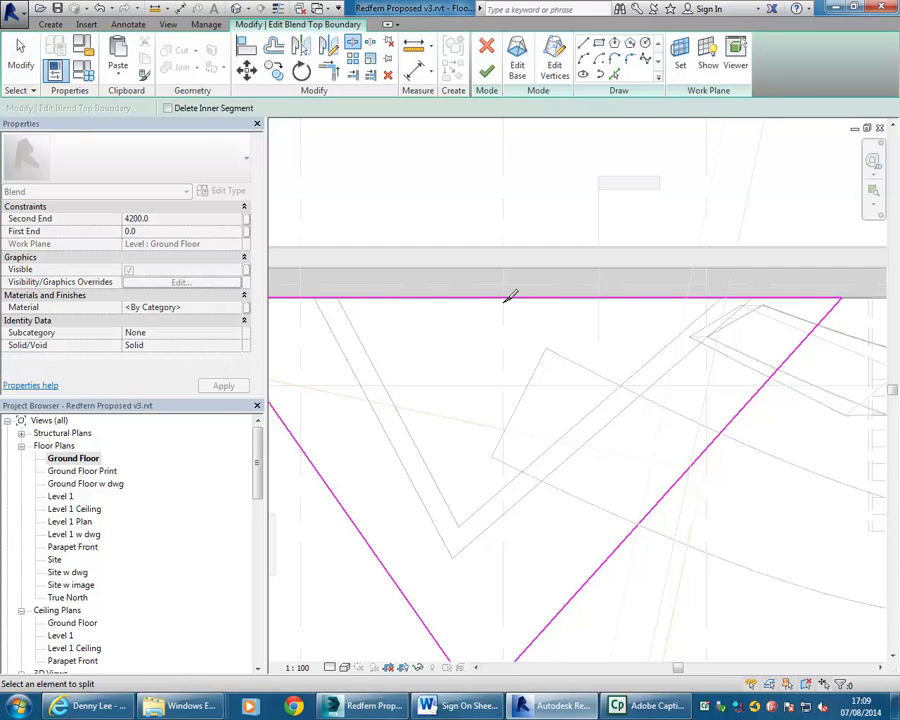
left_click(504, 296)
scroll(515, 427, "down", 3)
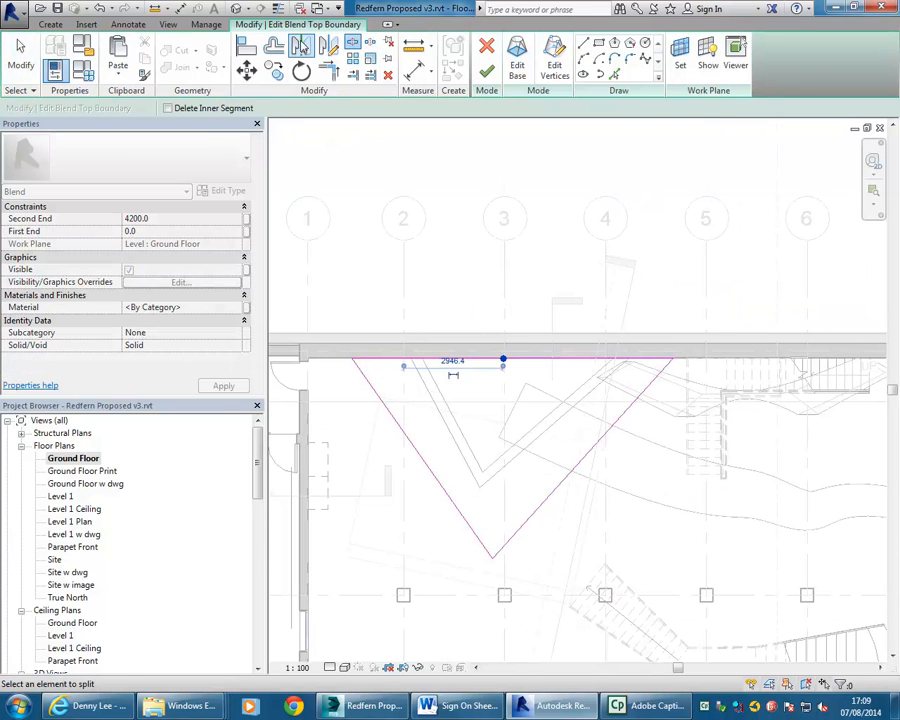
- Offset copies of the two angled top boundary lines inward by 300
key("o")
key("f")
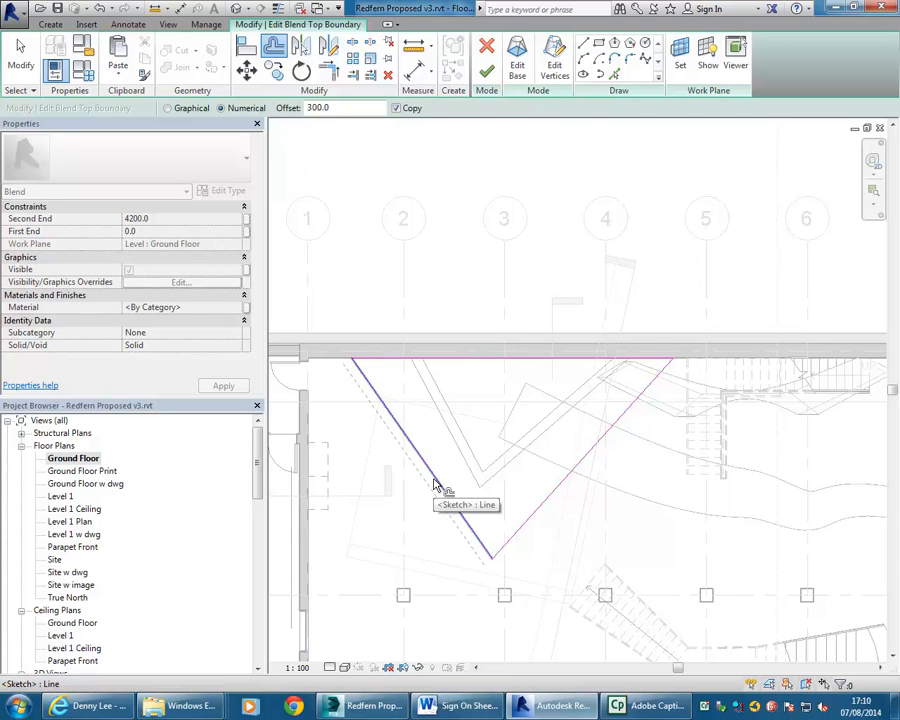
left_click(442, 484)
left_click(528, 520)
scroll(516, 464, "up", 2)
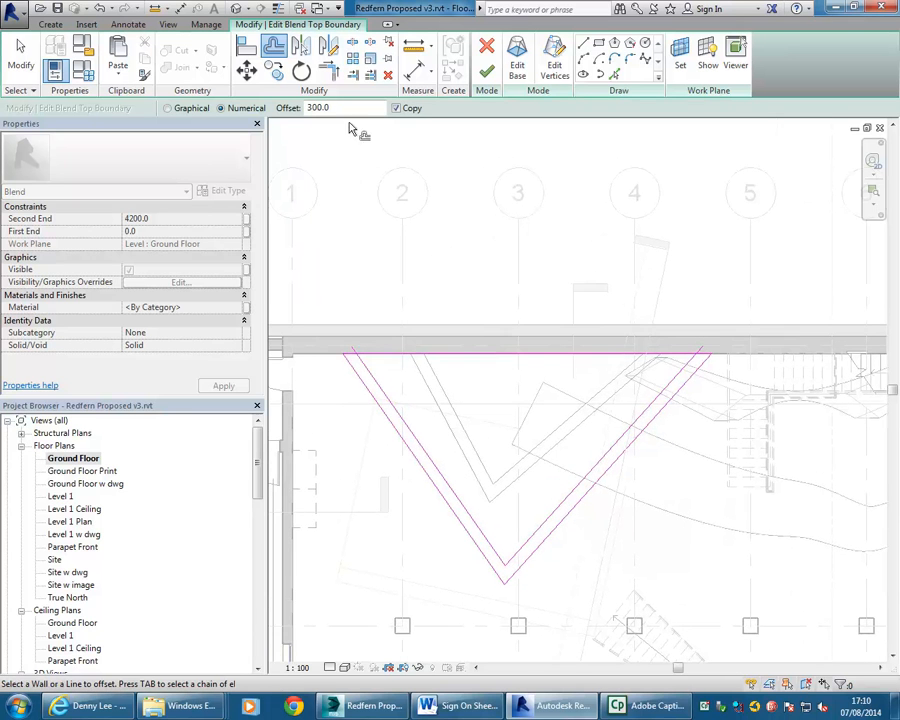
- Trim both ends of the split top boundary line to the inner offset lines to close the V-shaped outline
key("Escape")
scroll(360, 385, "up", 2)
left_click(359, 375)
left_click(377, 389)
scroll(873, 377, "down", 1)
middle_click_drag(873, 377, 532, 364)
left_click(659, 351)
left_click(637, 361)
scroll(637, 361, "down", 2)
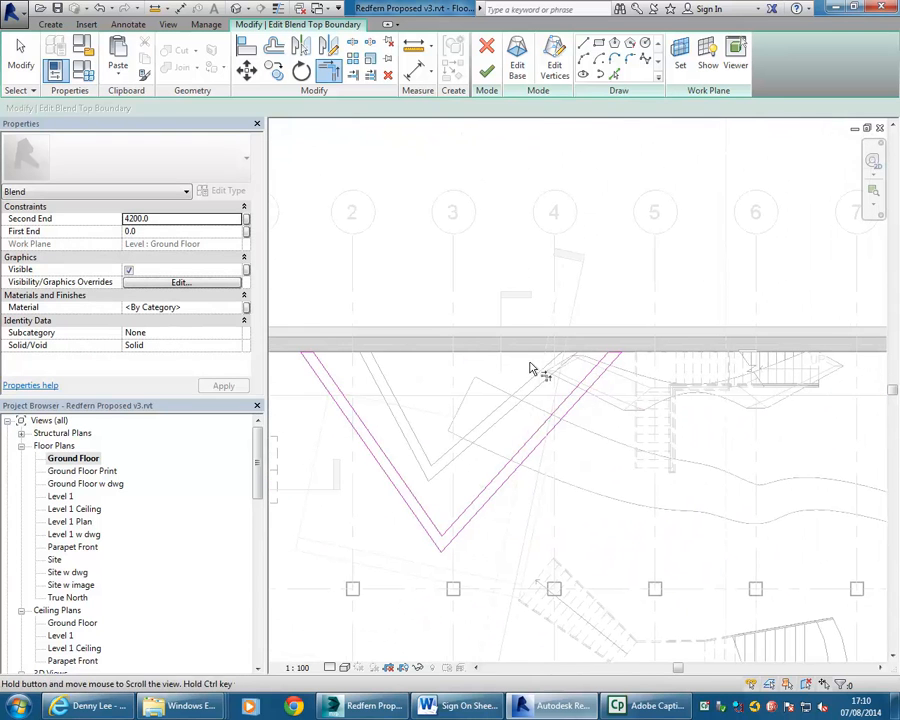
- Finish the blend sketch and view the angled walls in the 3D Cutaway interior view
left_click(486, 72)
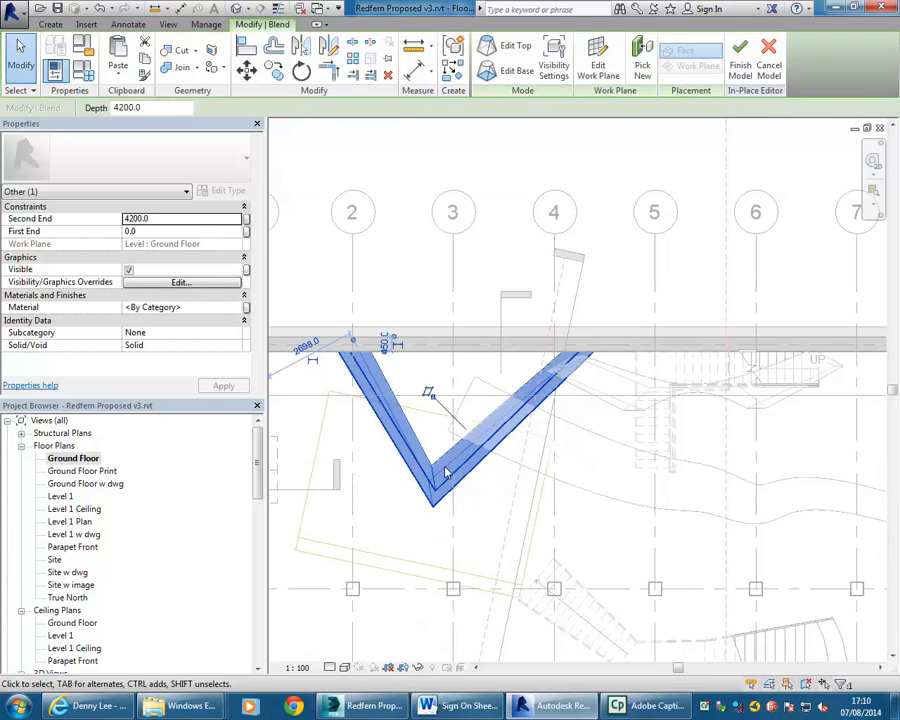
left_click(391, 537)
scroll(401, 548, "up", 1)
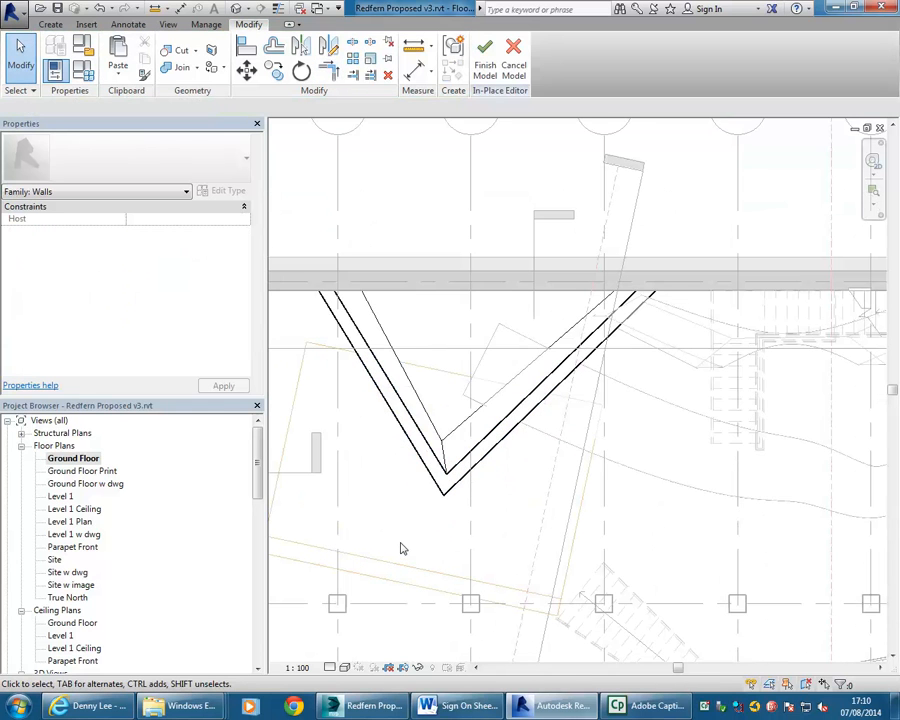
scroll(200, 508, "down", 7)
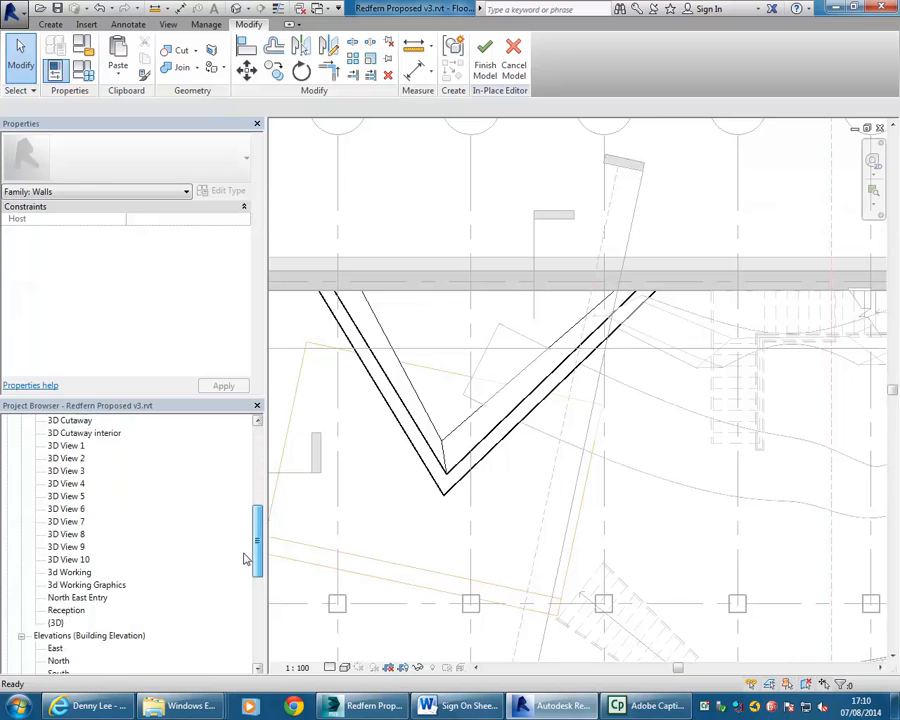
double_click(90, 420)
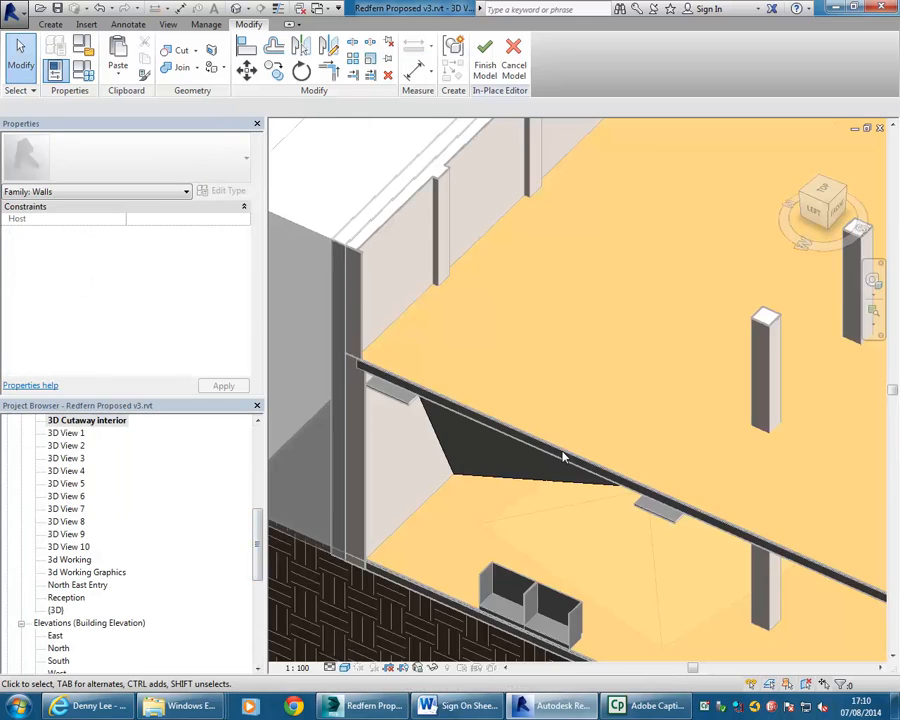
middle_click_drag(503, 403, 634, 447, "shift")
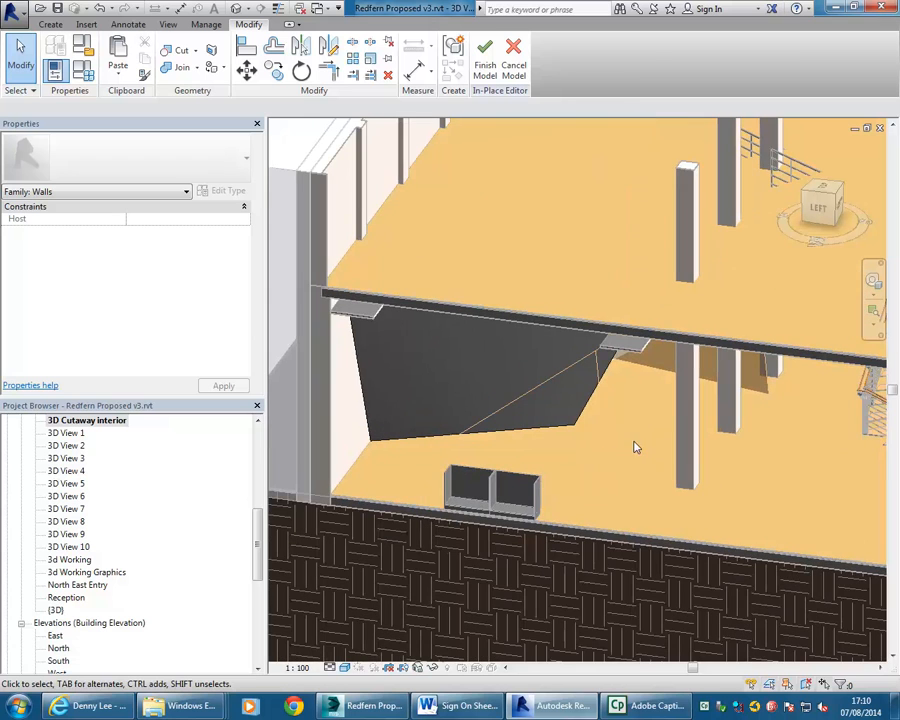
- Try to finish the in-place model, return to editing, and cut the angled walls with the void extrusion
left_click(485, 55)
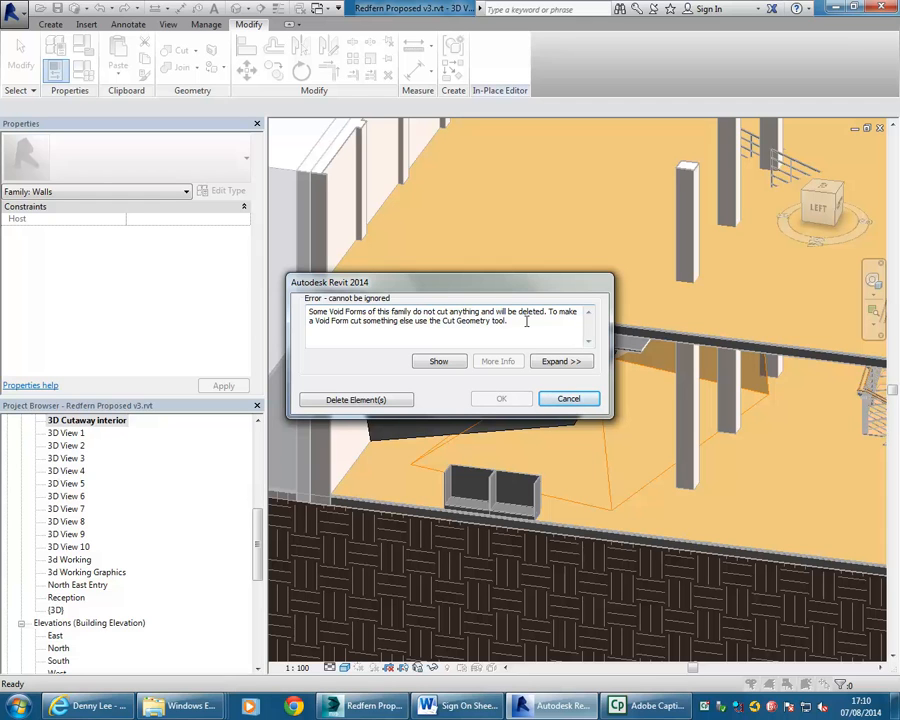
left_click(568, 399)
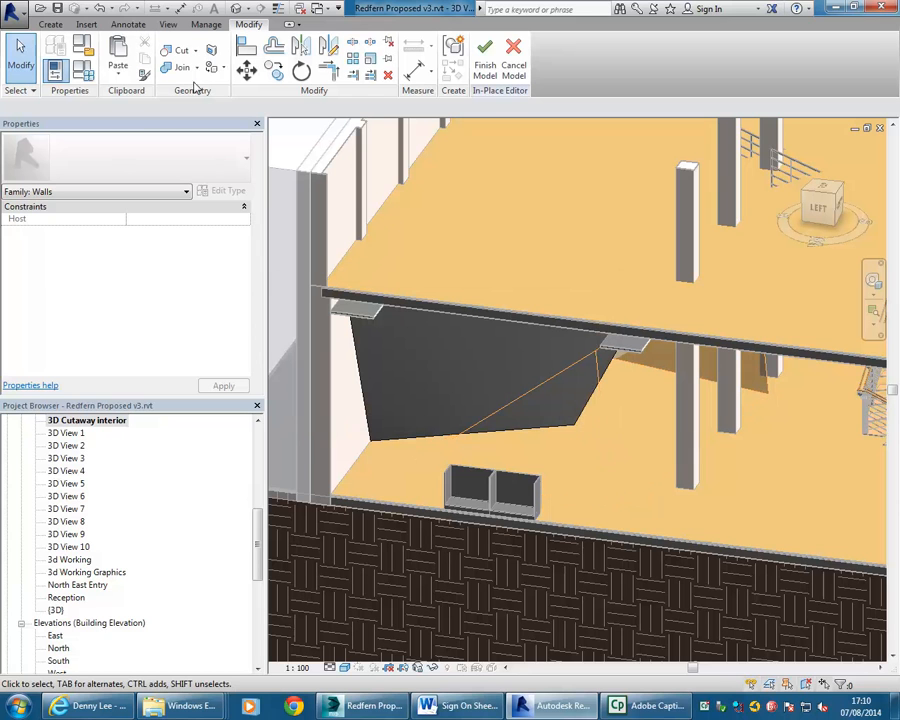
left_click(176, 51)
left_click(523, 396)
left_click(561, 428)
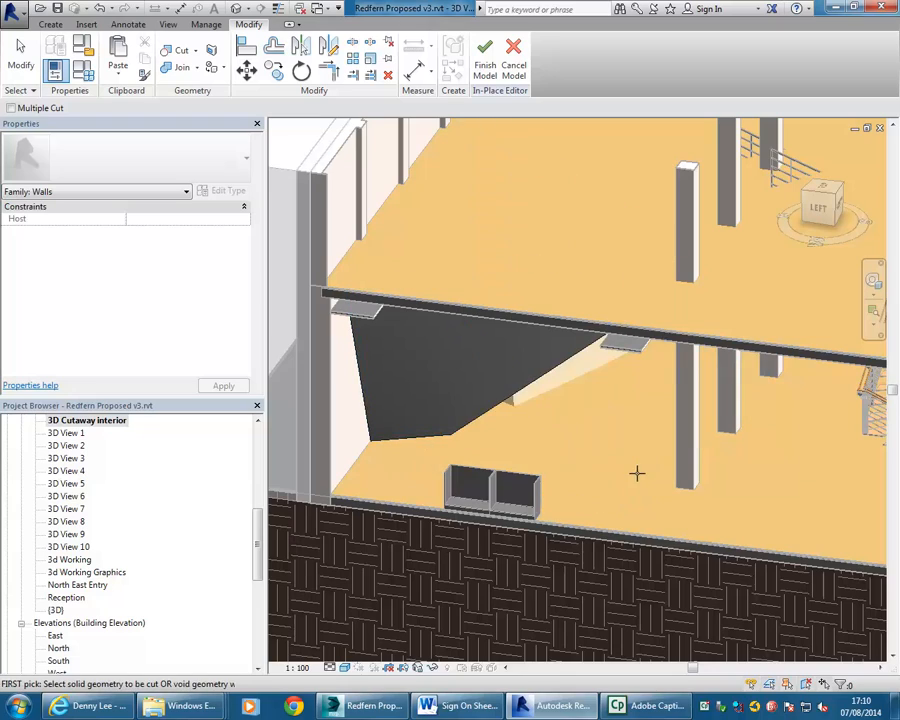
middle_click_drag(510, 466, 554, 470, "shift")
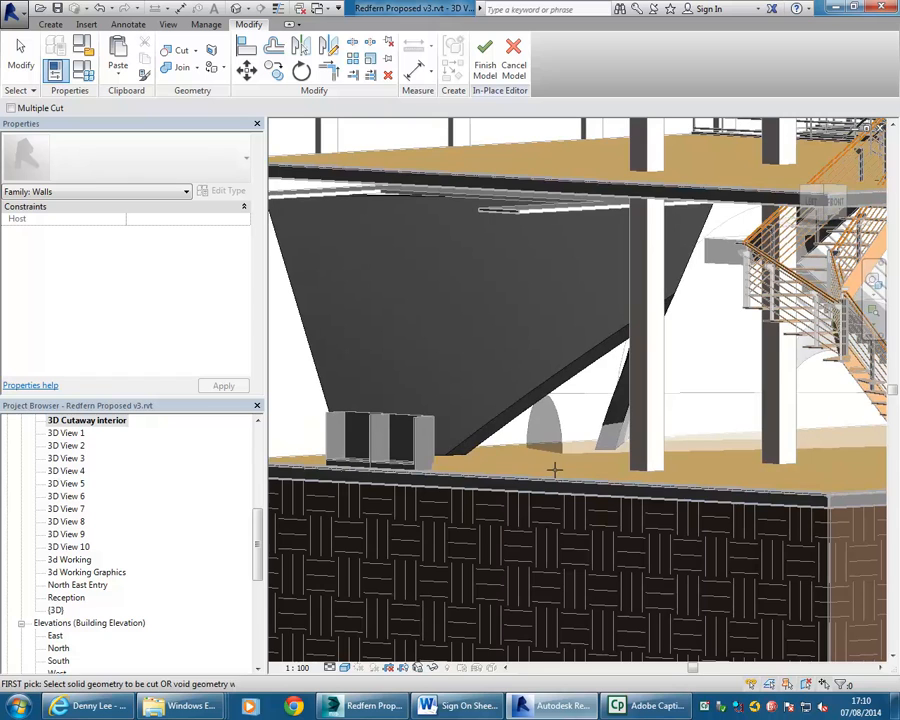
key("Escape")
- Move the void extrusion's sloping face with its shape handle to adjust the opening through the angled walls
left_click(490, 428)
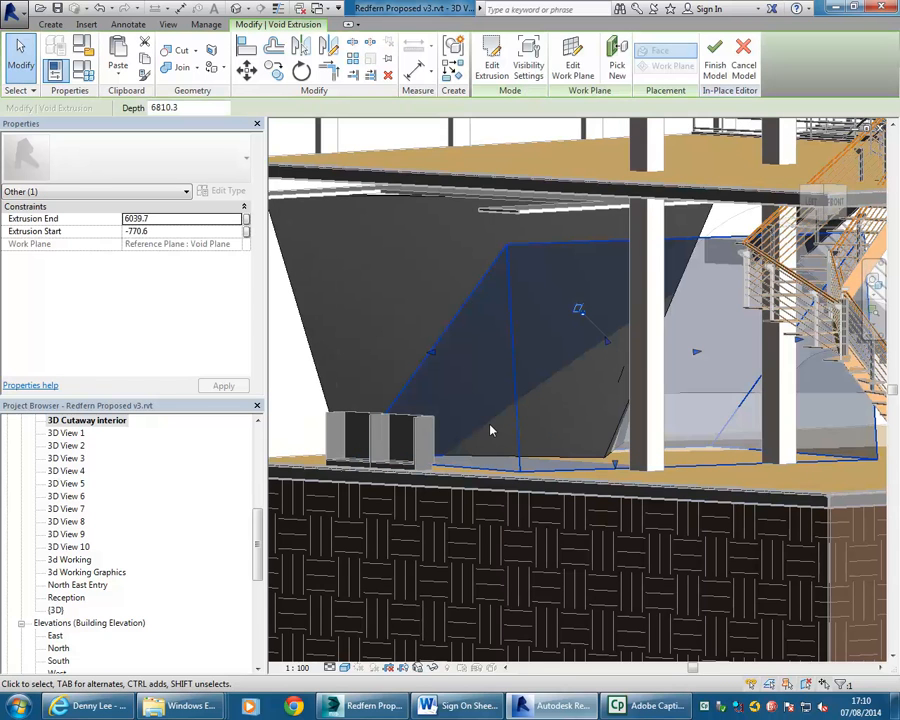
middle_click_drag(490, 430, 608, 390, "shift")
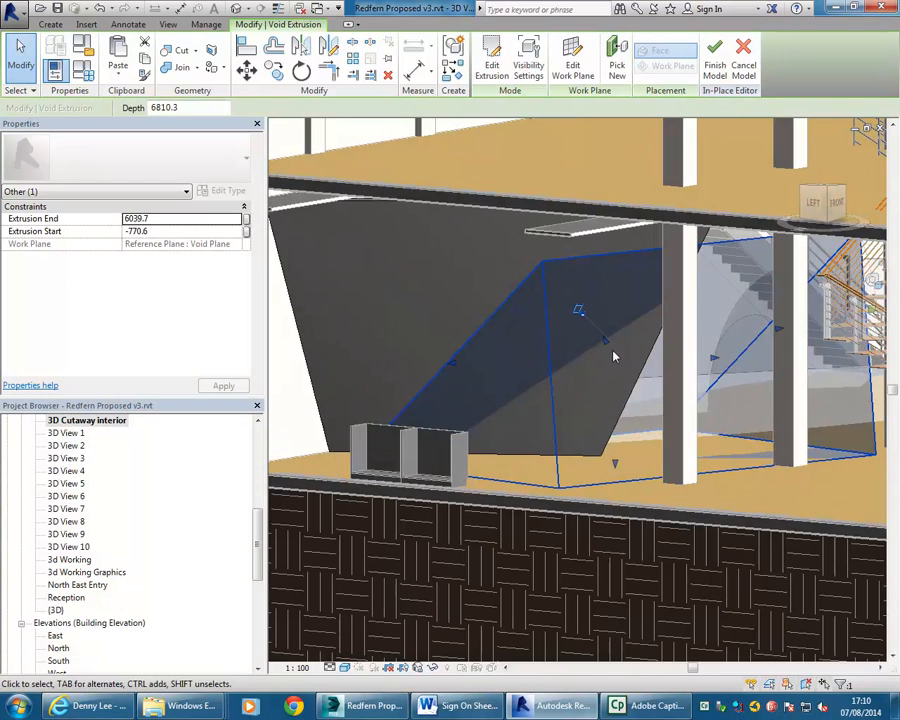
left_click_drag(604, 341, 582, 345)
left_click(745, 511)
middle_click_drag(569, 414, 592, 382, "shift")
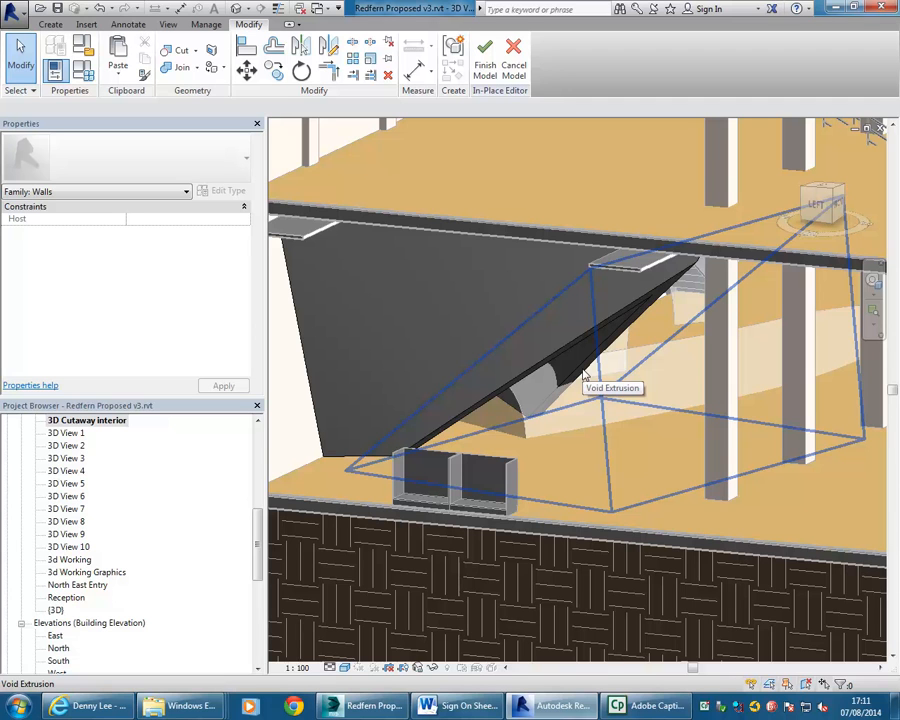
- Check the wall opening in the Ground Floor plan and finish the in-place model
left_click_drag(257, 528, 259, 440)
double_click(112, 459)
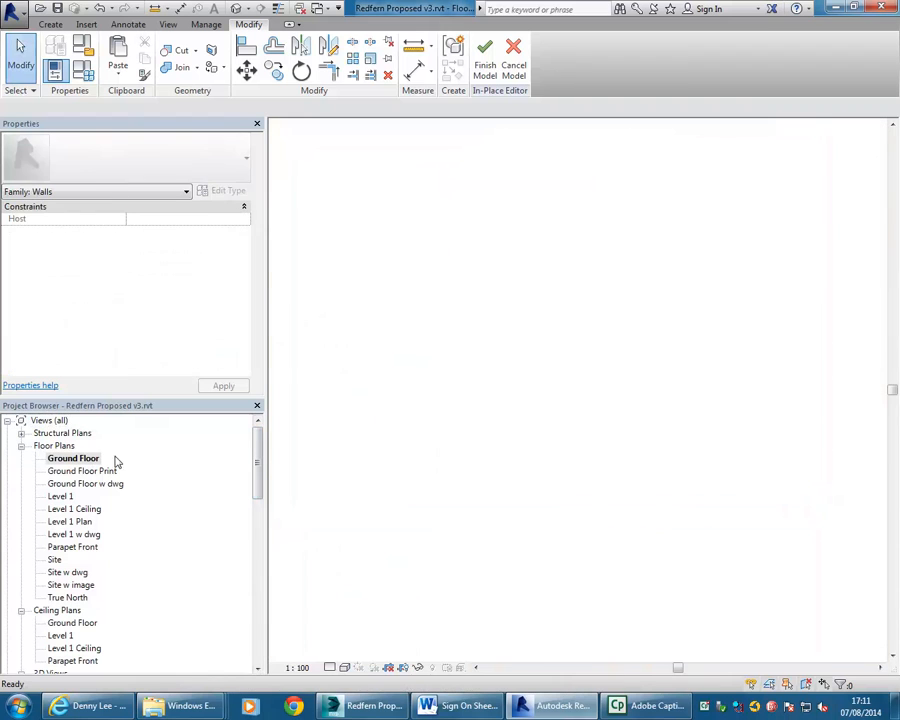
scroll(516, 560, "down", 1)
middle_click_drag(527, 542, 545, 430)
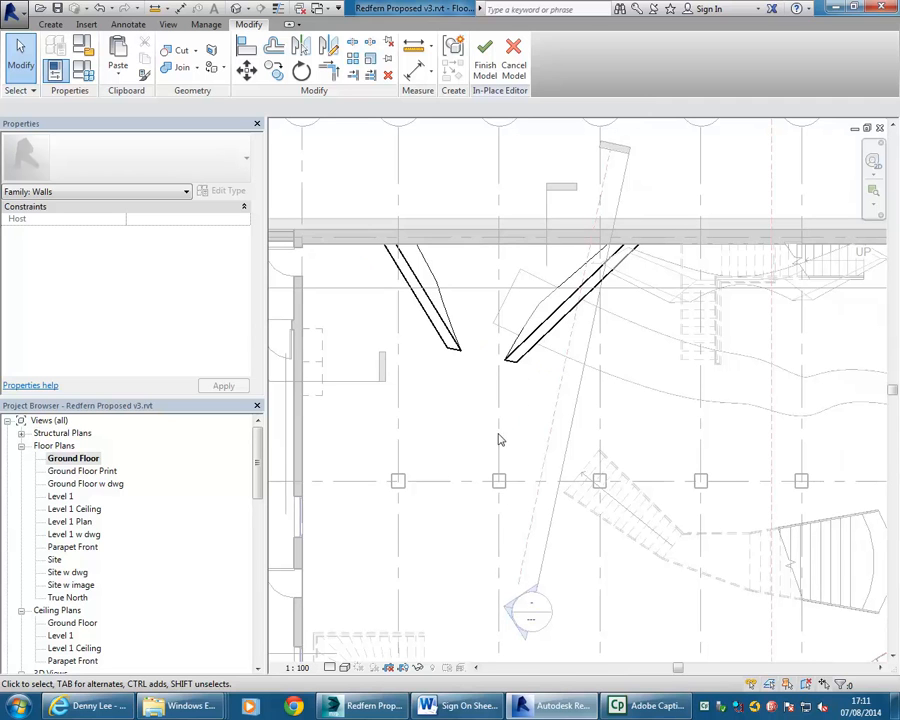
left_click(485, 68)
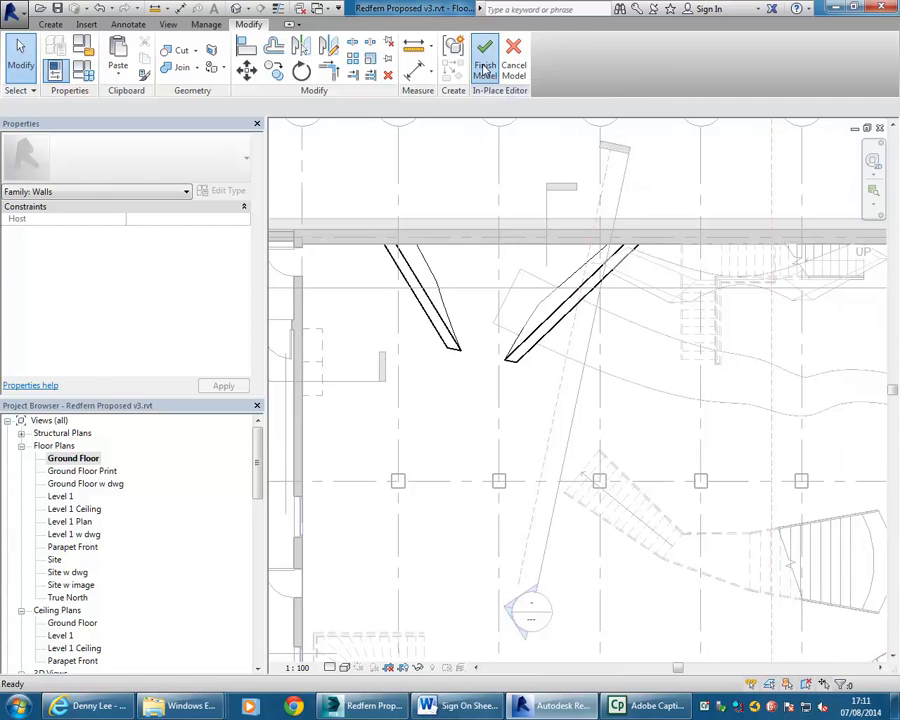
- Examine the Ground Floor plan from the finished angled walls to the long staircase between the columns
scroll(704, 580, "down", 2)
middle_click_drag(704, 580, 499, 432)
scroll(409, 460, "up", 1)
middle_click_drag(409, 460, 458, 477)
scroll(475, 480, "up", 1)
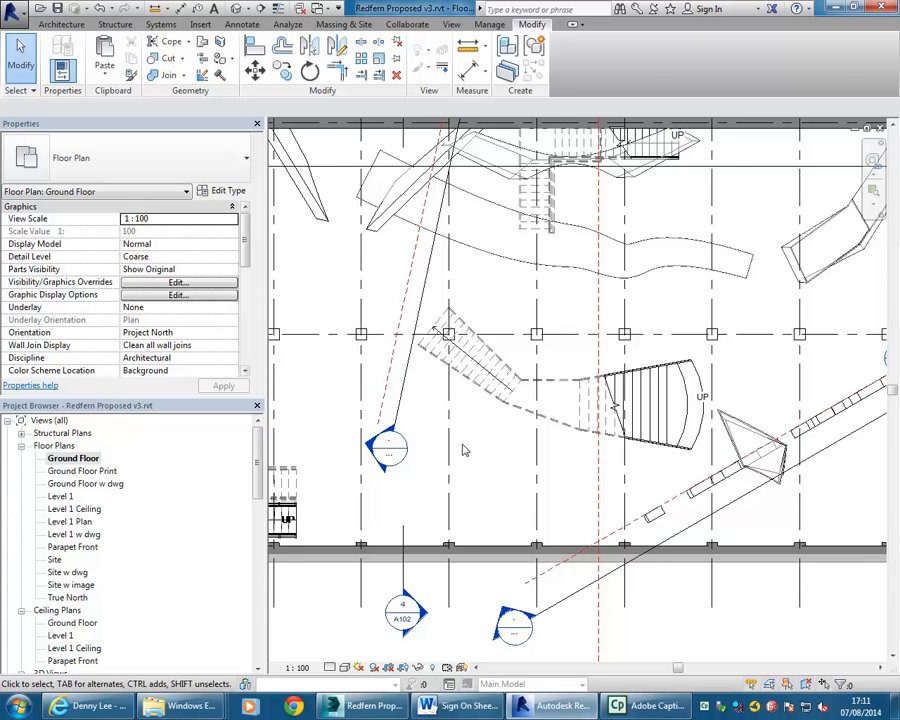
scroll(494, 471, "up", 1)
middle_click_drag(462, 313, 414, 327)
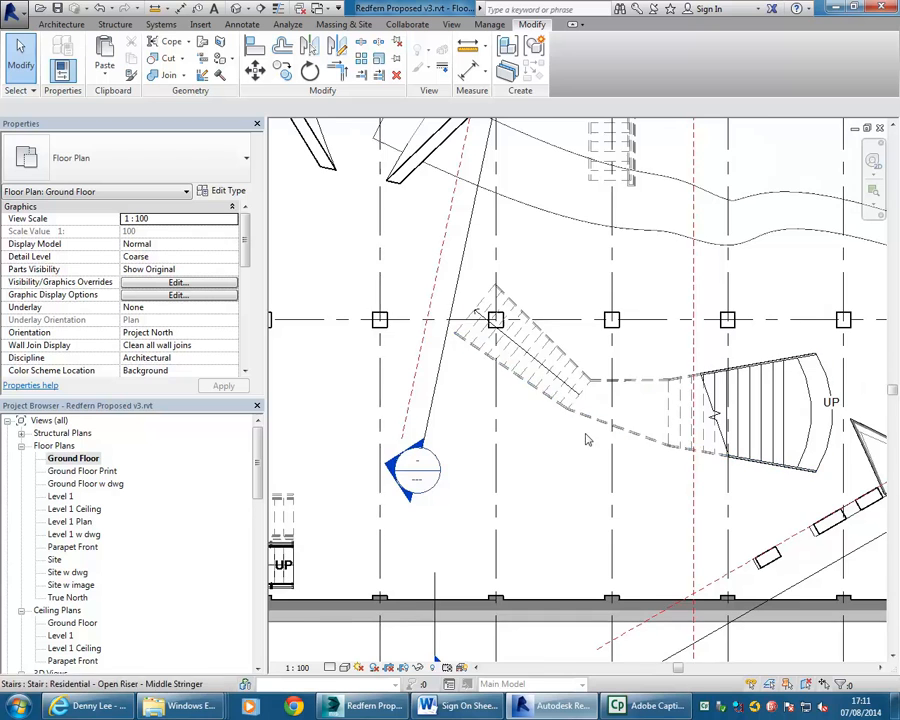
scroll(508, 448, "down", 2)
scroll(509, 450, "up", 1)
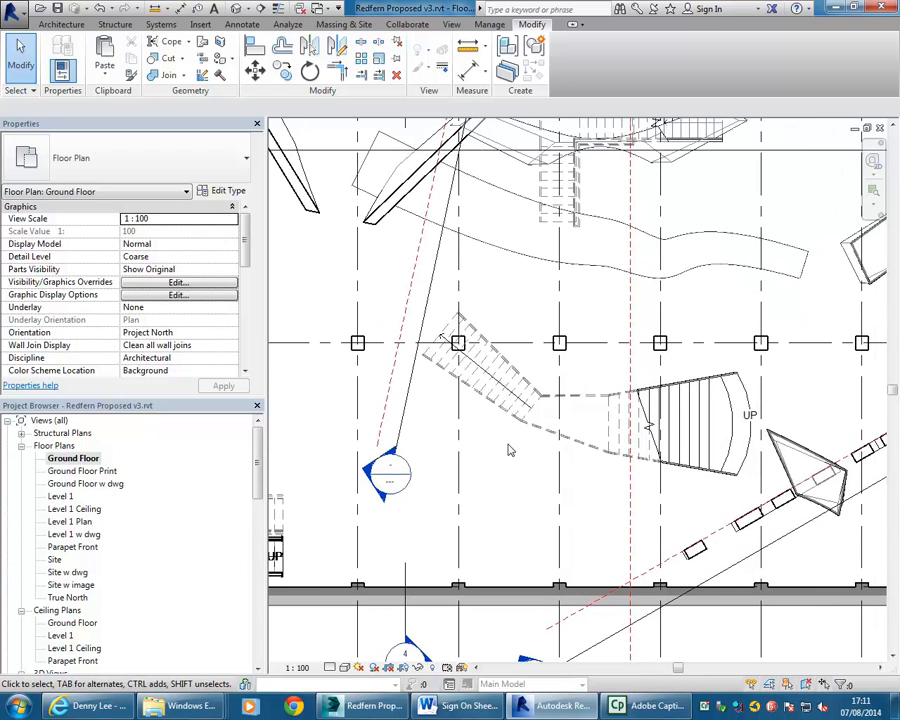
scroll(508, 445, "up", 1)
middle_click_drag(366, 353, 445, 392)
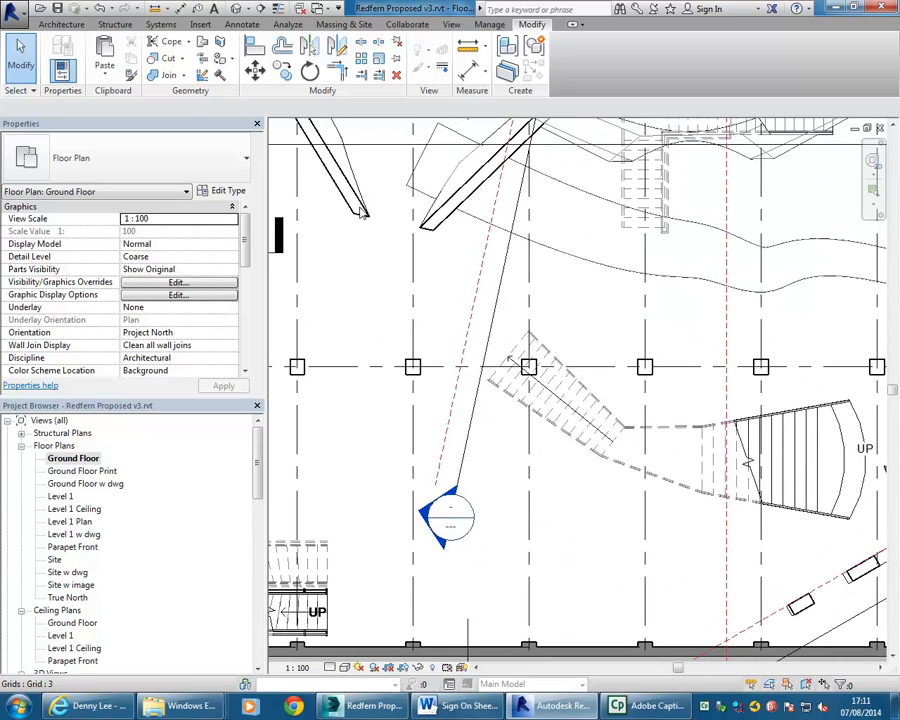
- Draw a reference plane along the lower railing of the staircase's dashed upper flight, from the landing corner to the railing's end
left_click(63, 27)
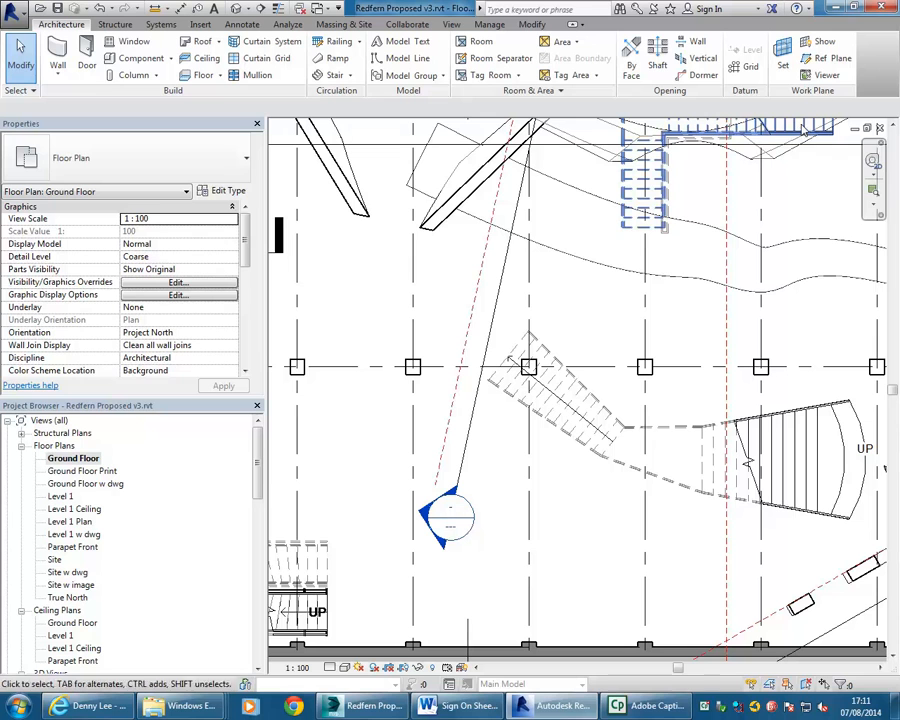
left_click(820, 62)
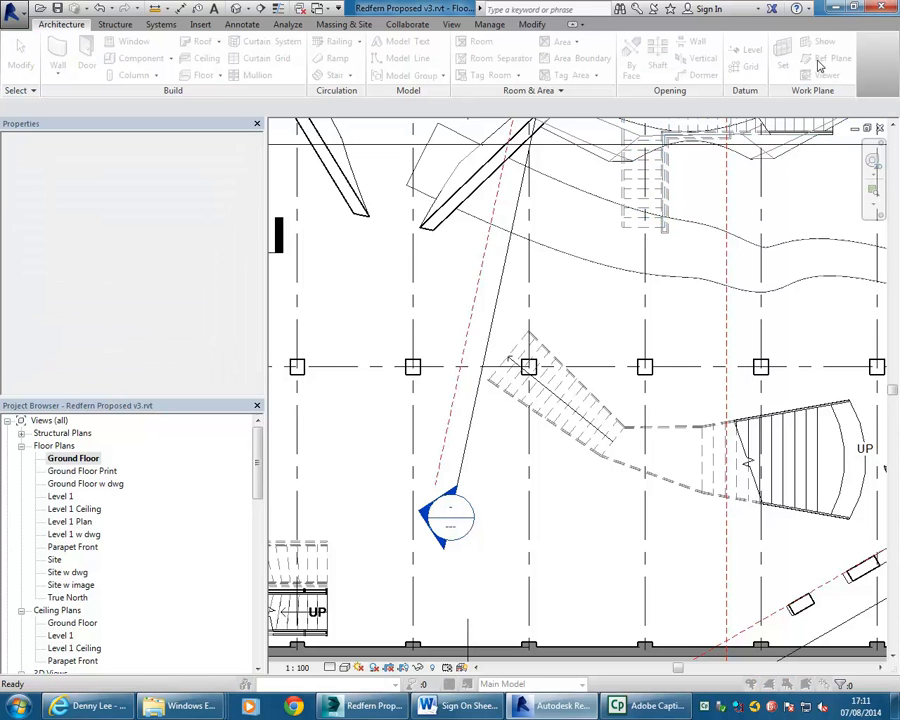
left_click(548, 411)
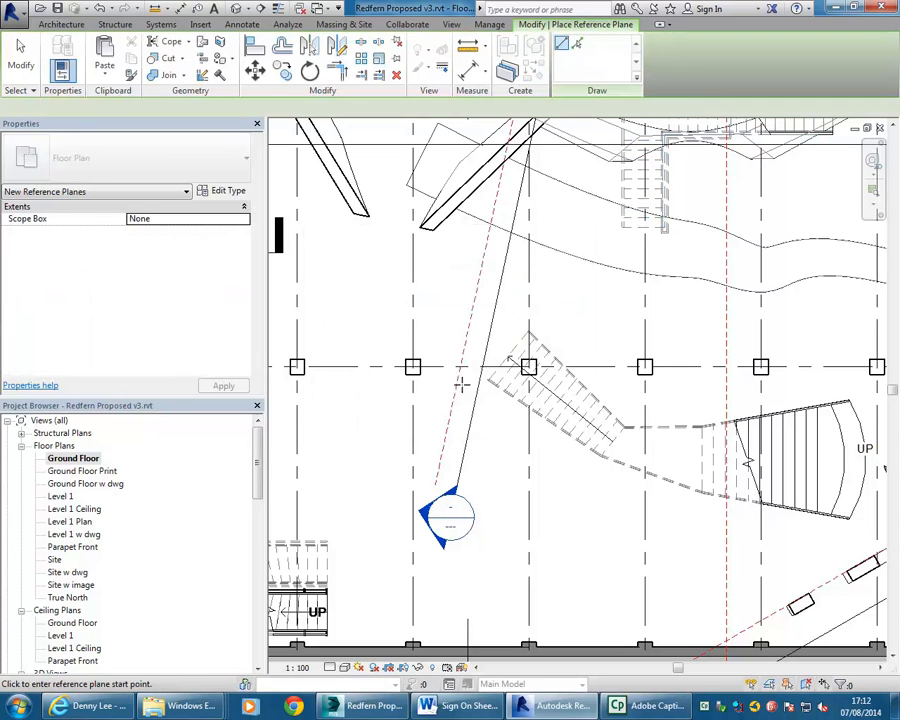
scroll(499, 408, "up", 5)
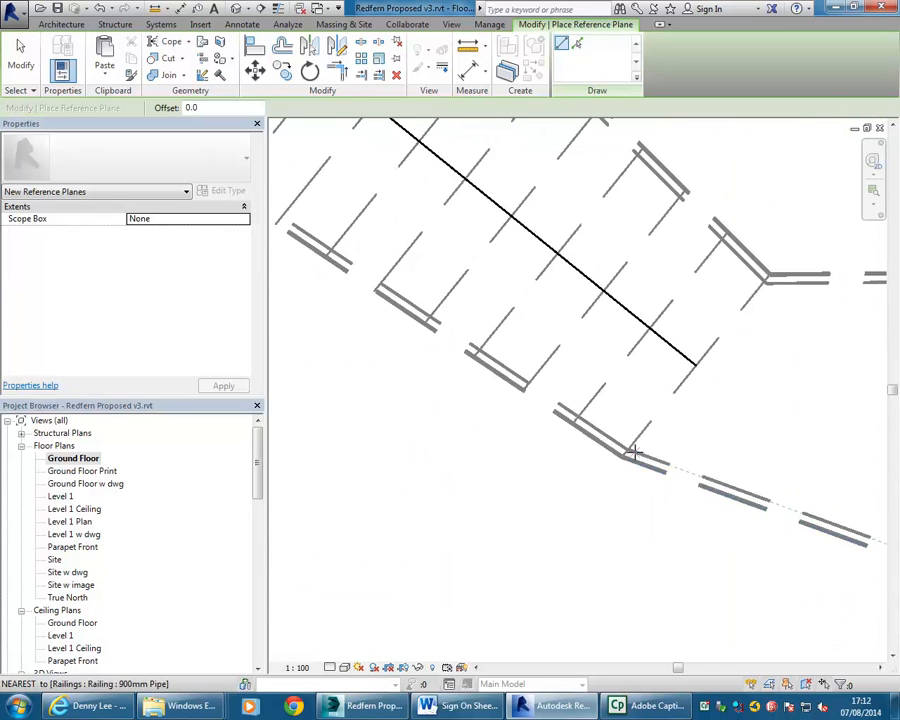
left_click(623, 456)
scroll(478, 385, "down", 4)
middle_click_drag(508, 416, 760, 618)
scroll(745, 605, "up", 1)
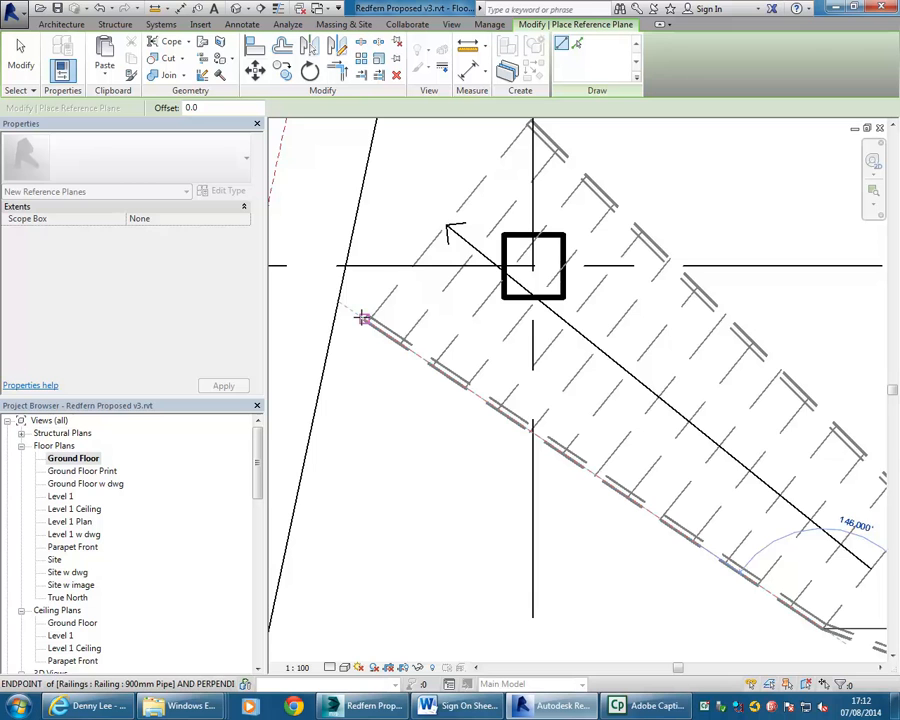
left_click(363, 318)
scroll(340, 280, "down", 4)
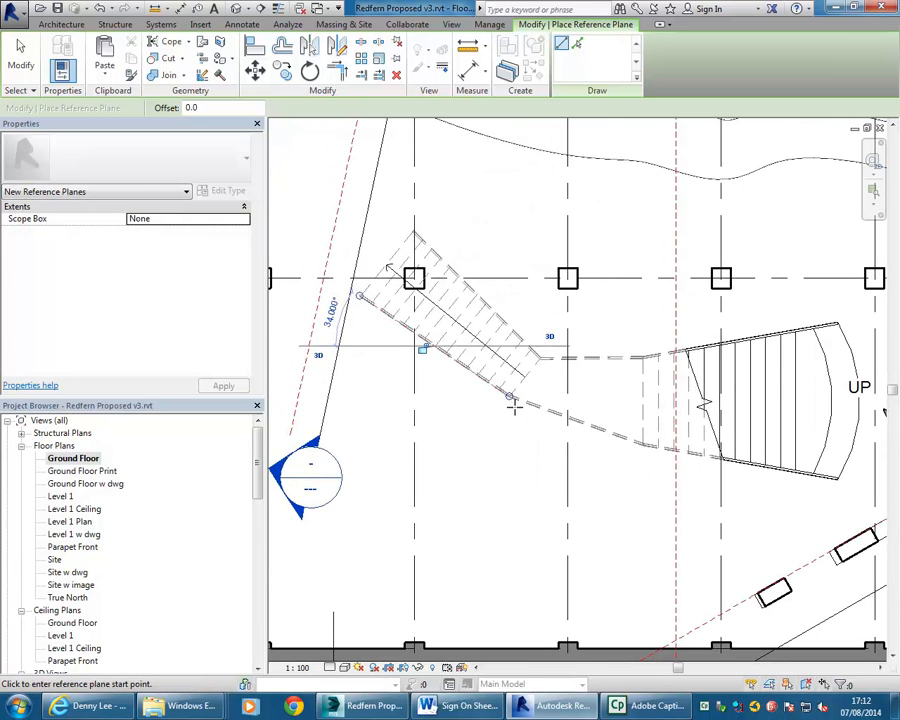
- Extend both ends of the new reference plane beyond the stair flight and end the Reference Plane command
scroll(515, 407, "up", 3)
left_click_drag(509, 391, 626, 470)
scroll(466, 422, "down", 2)
middle_click_drag(290, 262, 412, 380)
left_click_drag(449, 402, 350, 332)
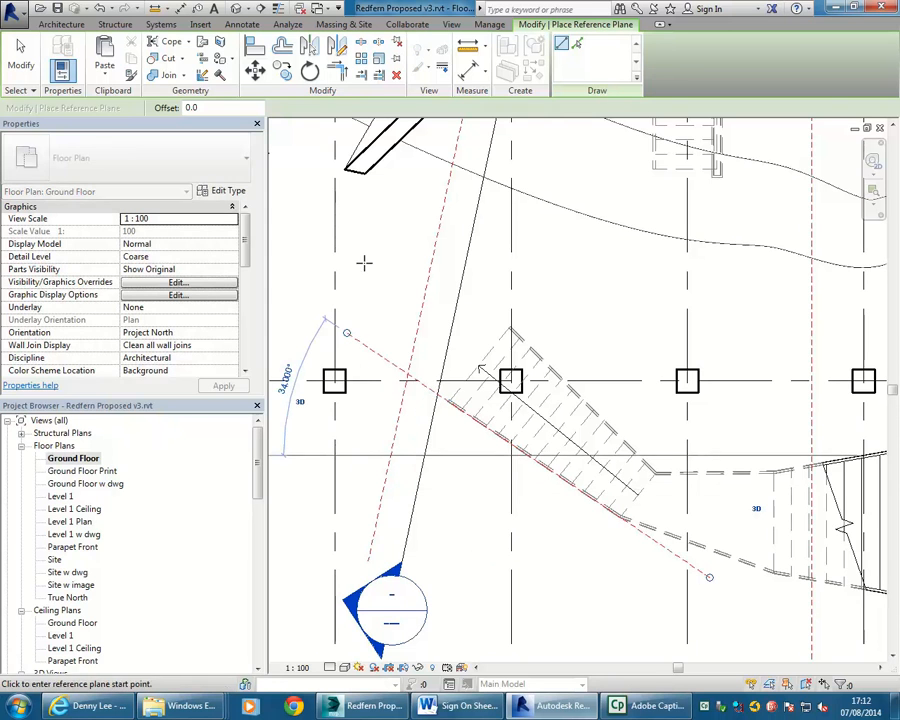
right_click(363, 262)
left_click(396, 279)
scroll(396, 279, "down", 2)
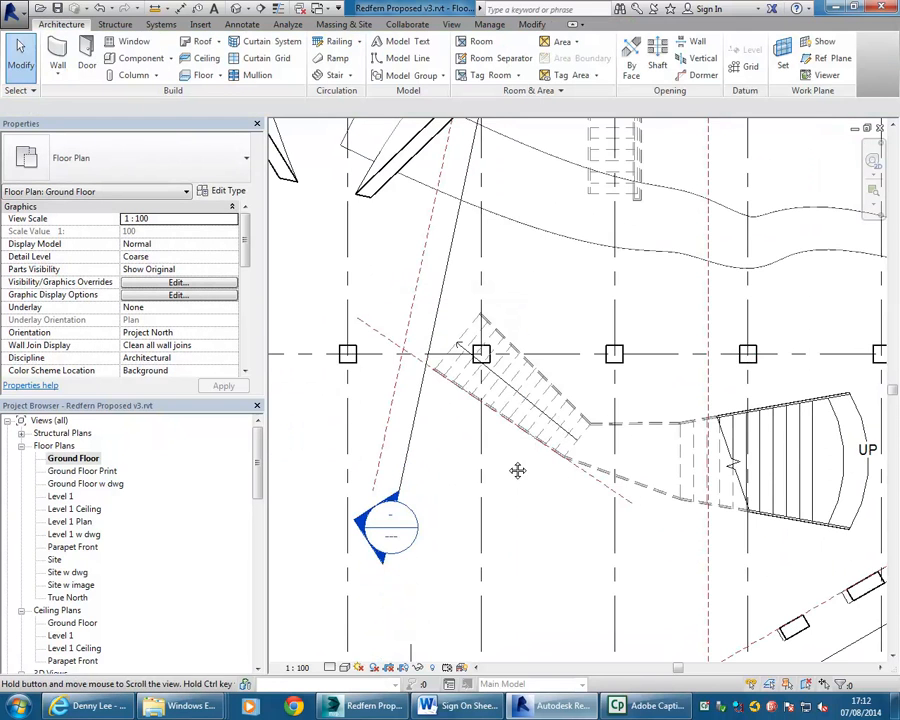
middle_click_drag(531, 472, 475, 448)
scroll(475, 448, "down", 1)
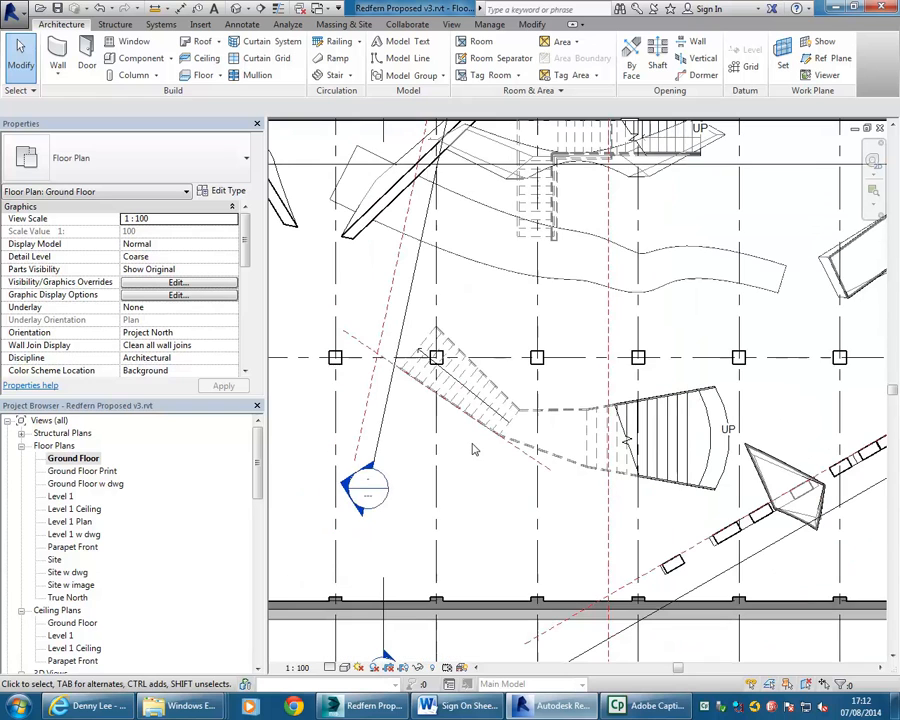
middle_click_drag(475, 448, 612, 431)
scroll(566, 420, "up", 1)
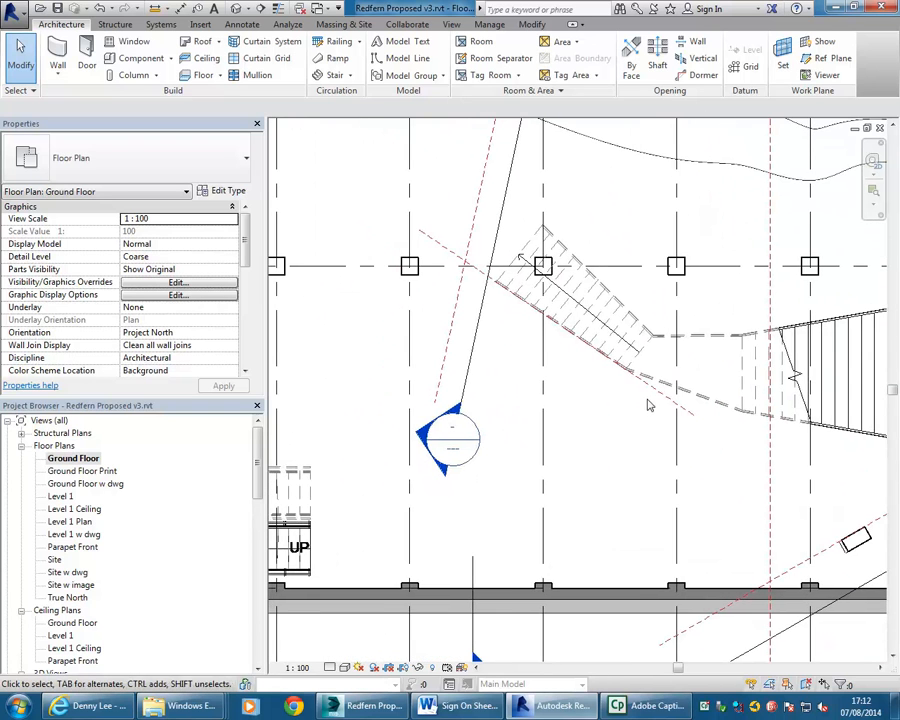
- Name the new reference plane along the staircase Stair Angle and check its label in the plan
left_click(630, 408)
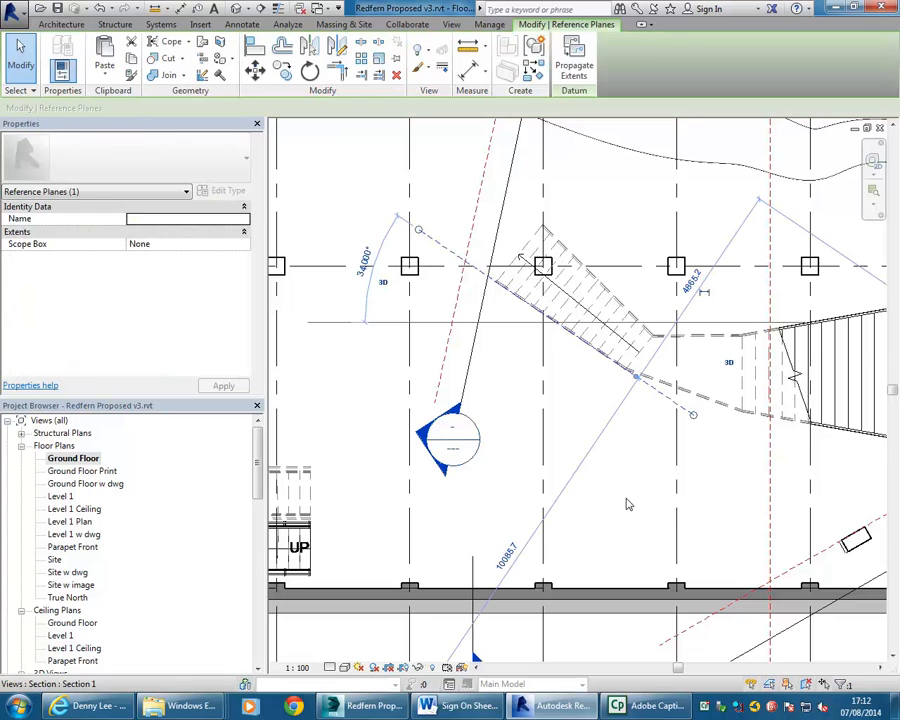
left_click(157, 219)
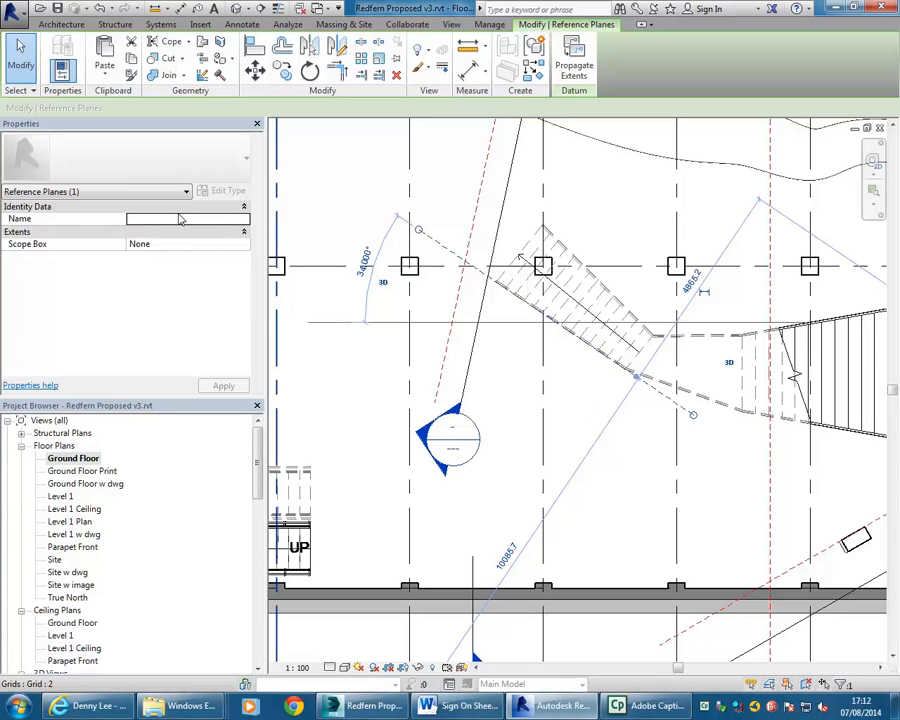
left_click(180, 219)
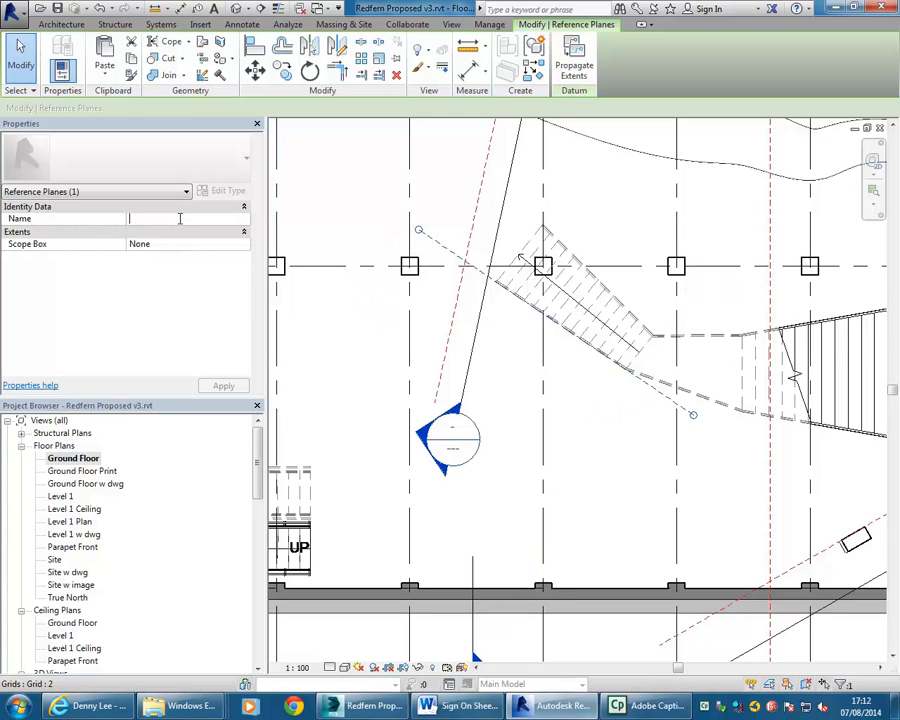
type("Stair An")
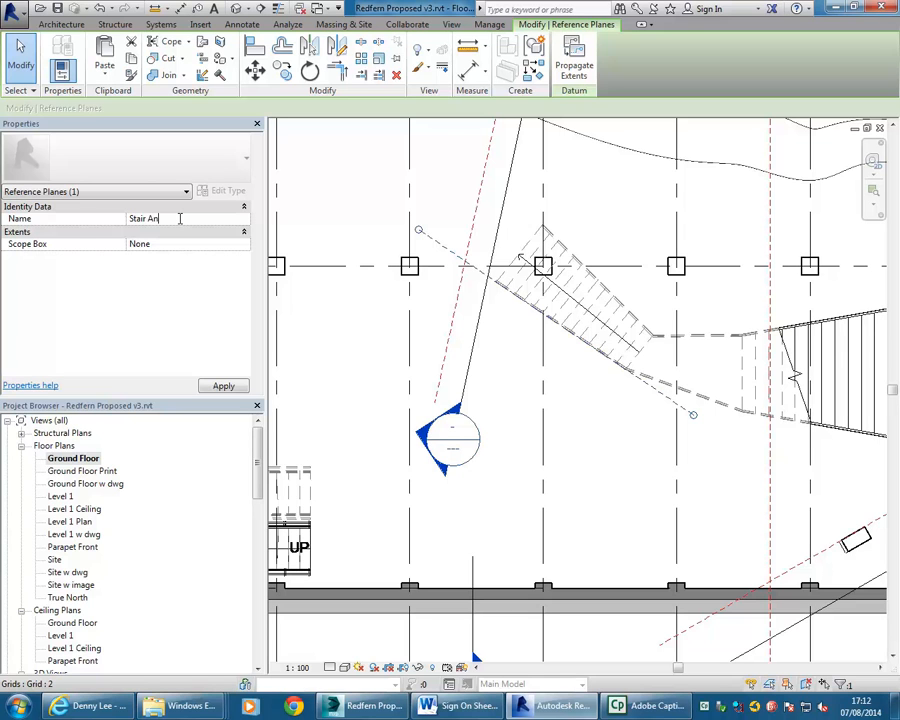
type("gle")
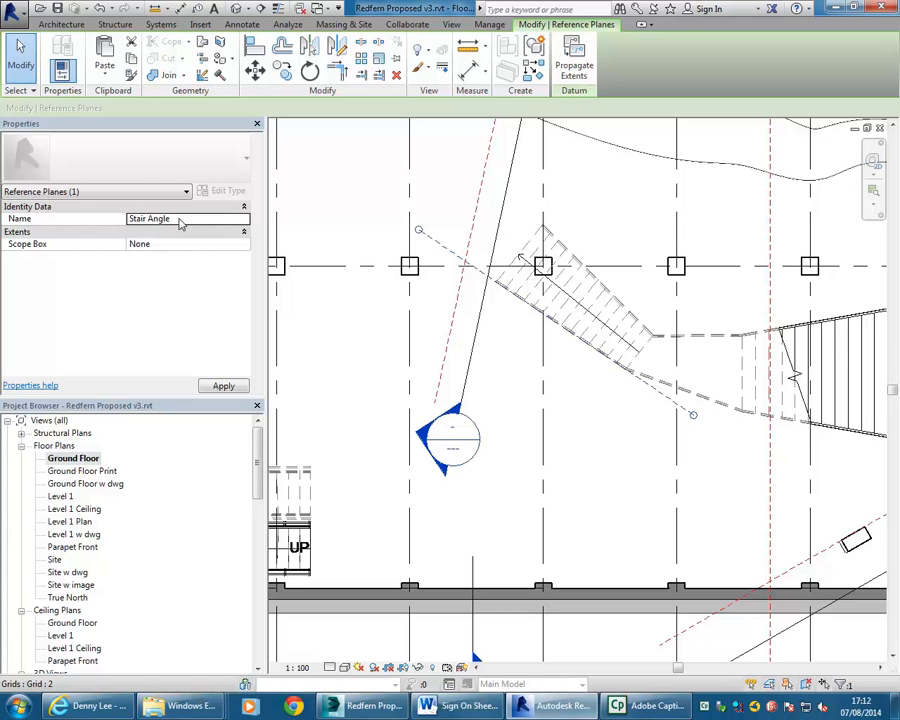
left_click(320, 177)
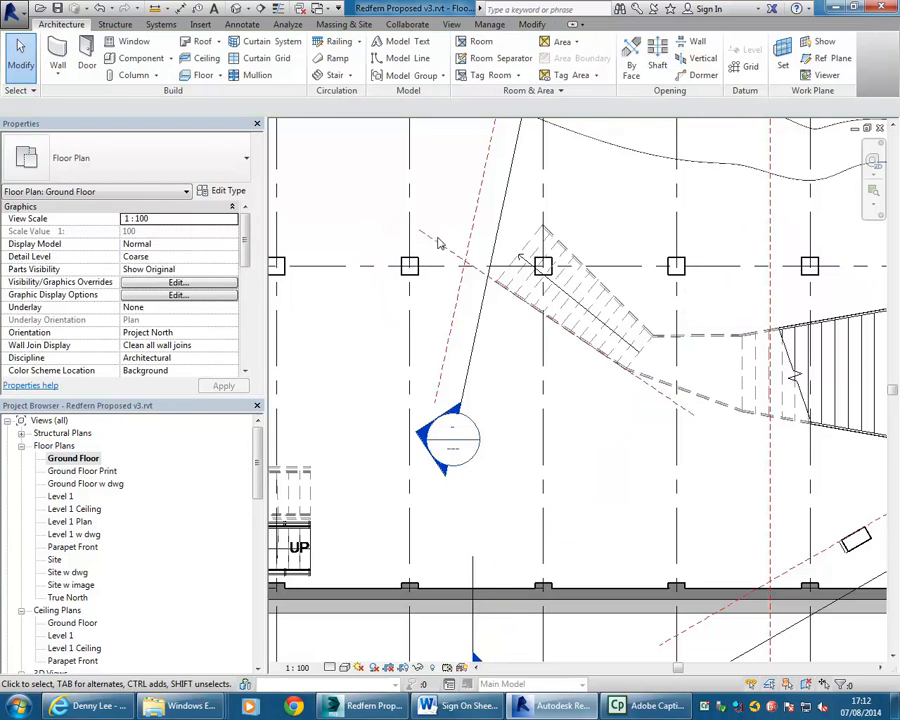
left_click(438, 242)
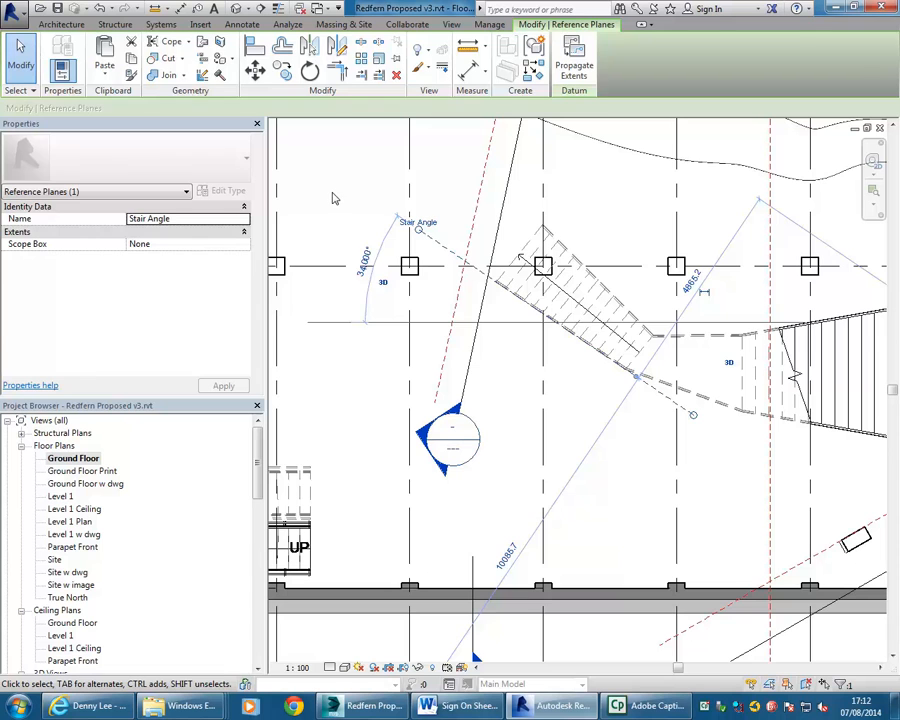
left_click(368, 192)
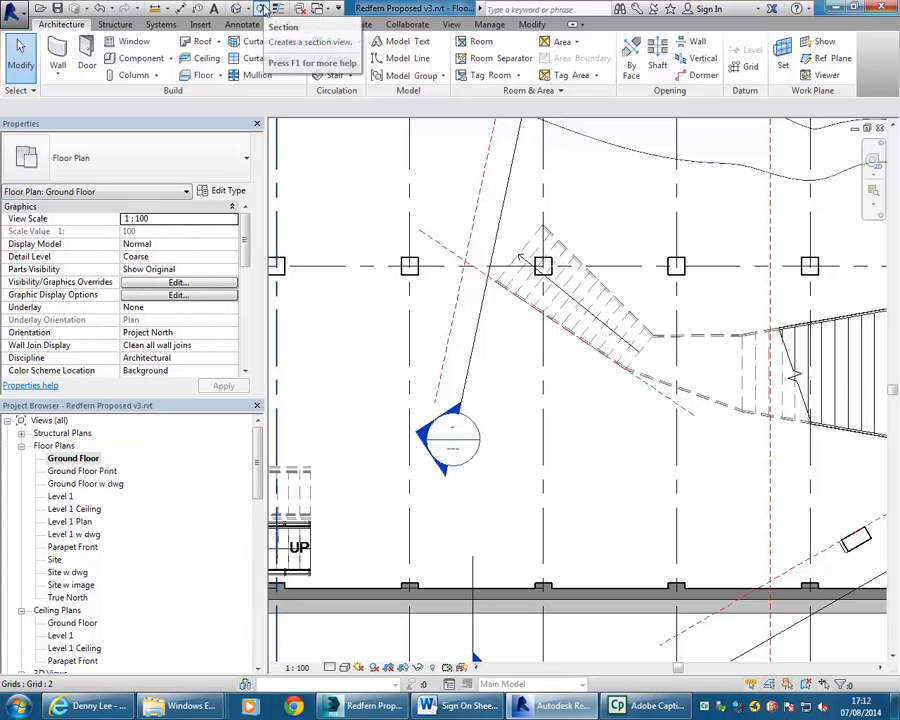
- Draw a building section along the Stair Angle reference plane, from its lower end near the landing to its upper end
left_click(261, 8)
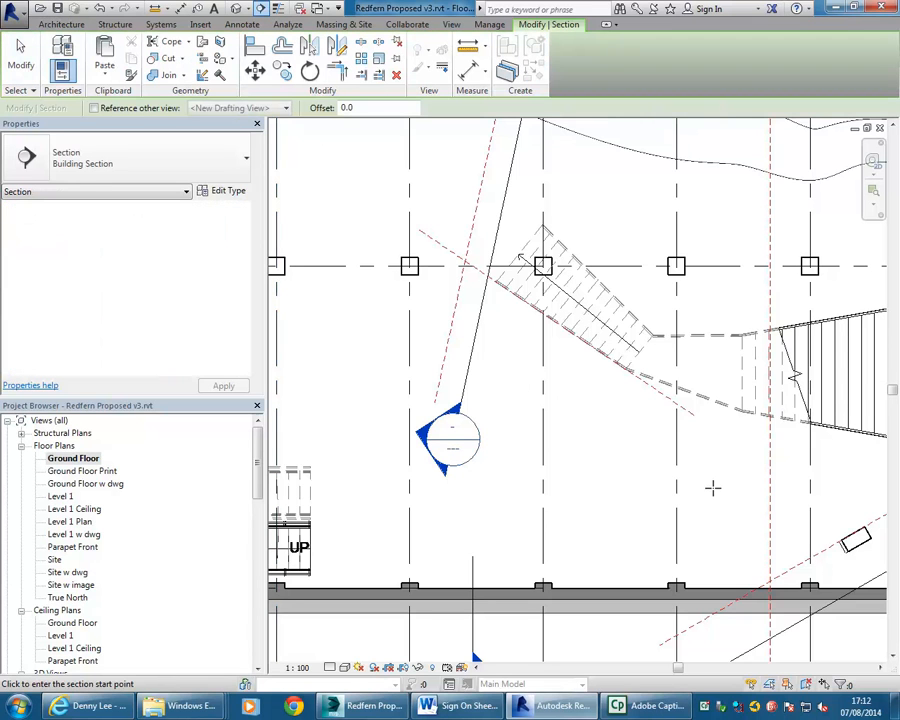
left_click(692, 415)
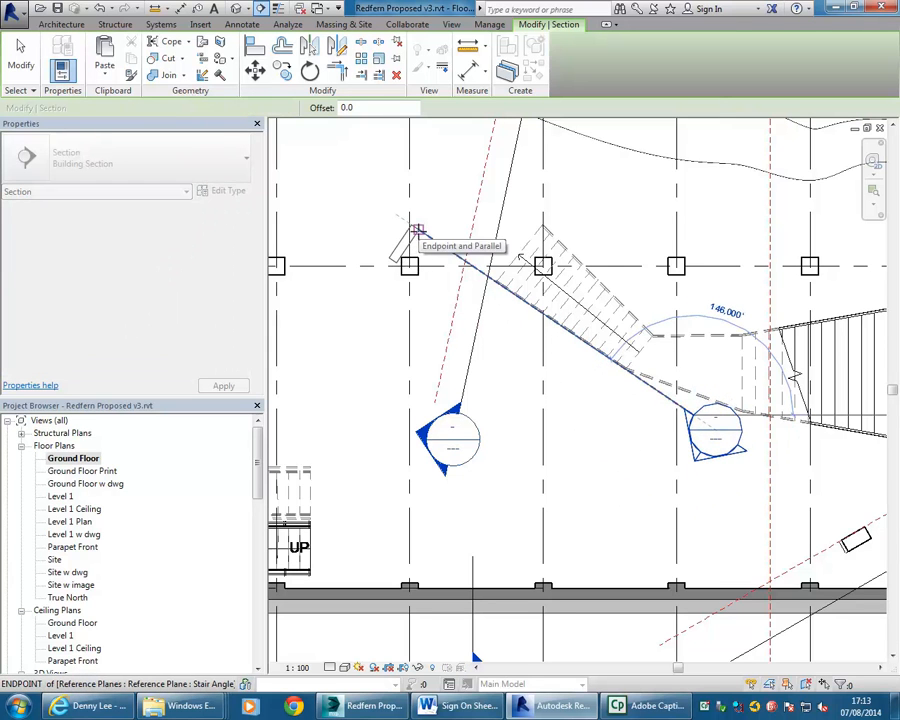
left_click(417, 229)
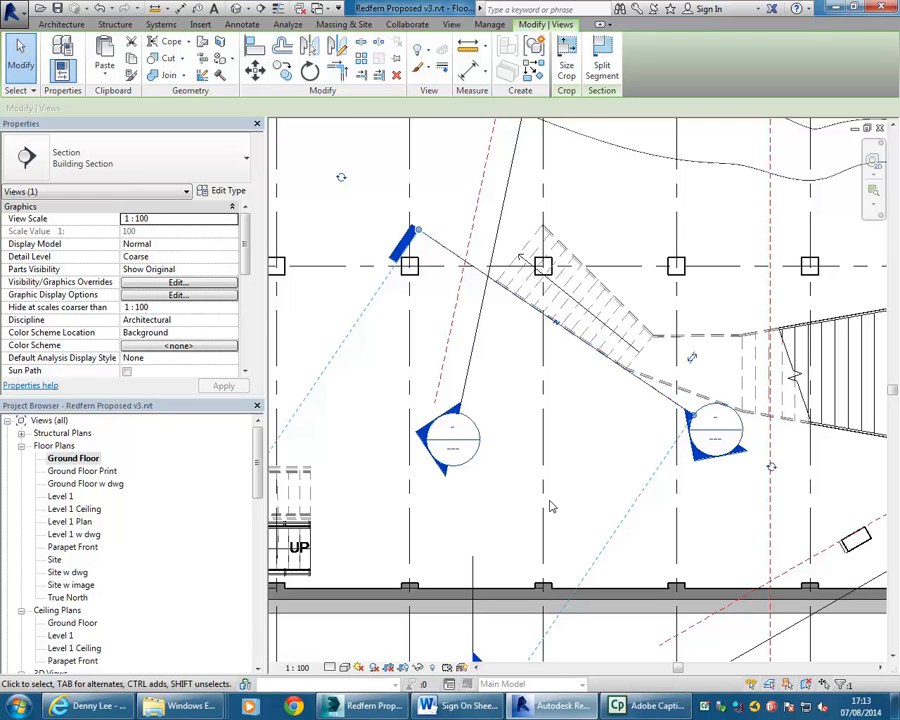
- Nudge the new section line off the Stair Angle reference plane so it runs through the stair flight, then deselect it
key("Right")
key("Right")
key("Right")
key("Up")
key("Up")
key("Up")
key("Up")
key("Up")
key("Right")
key("Right")
key("Left")
key("Down")
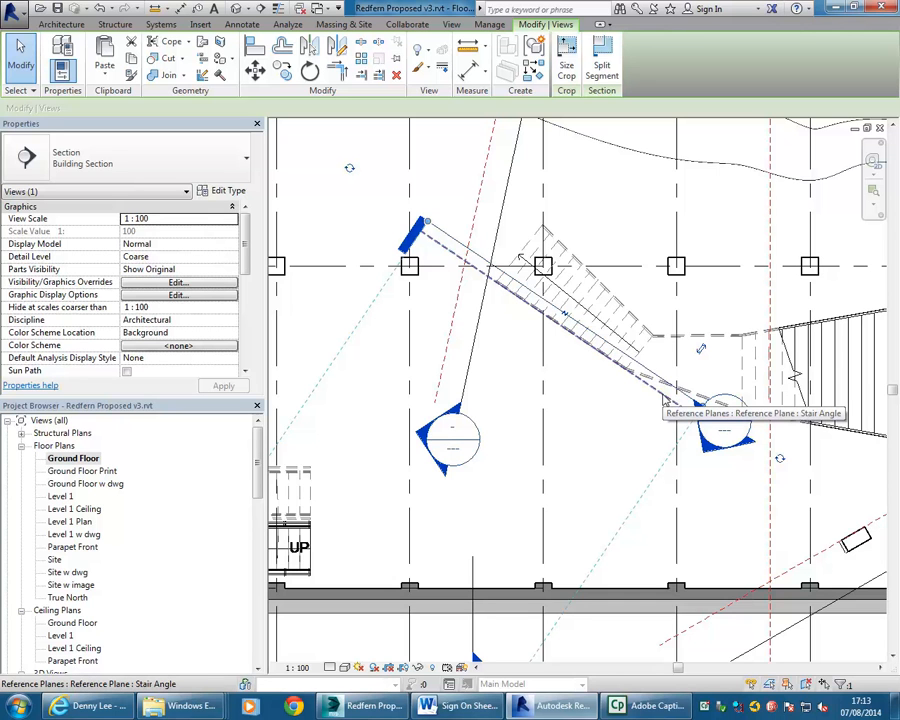
left_click(622, 442)
- Start an in-place model in the Walls category with the name Walls 3
scroll(601, 425, "down", 4)
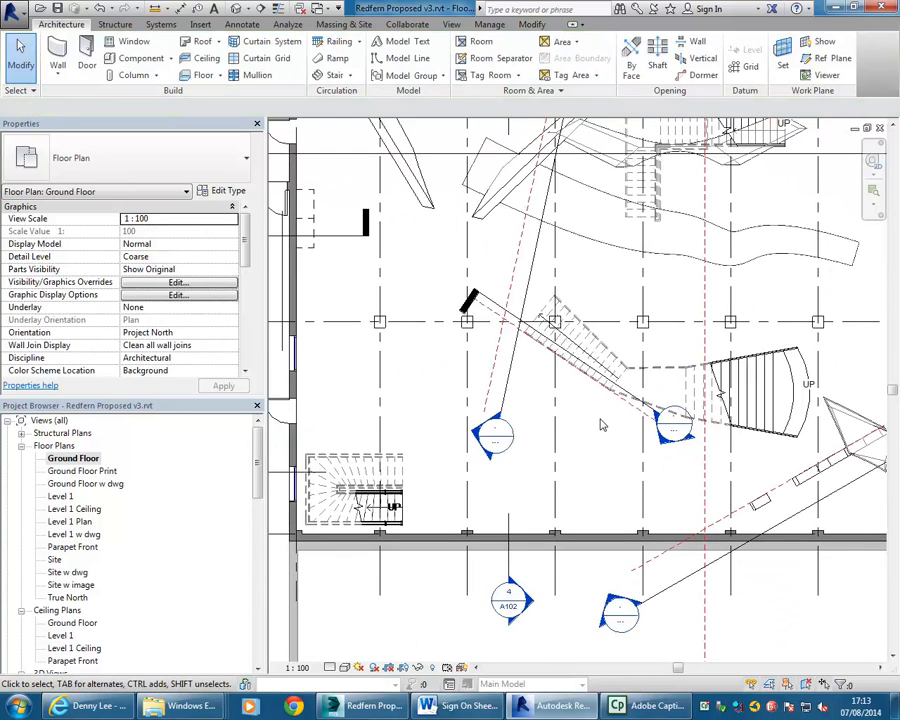
scroll(601, 425, "up", 2)
scroll(601, 425, "up", 2)
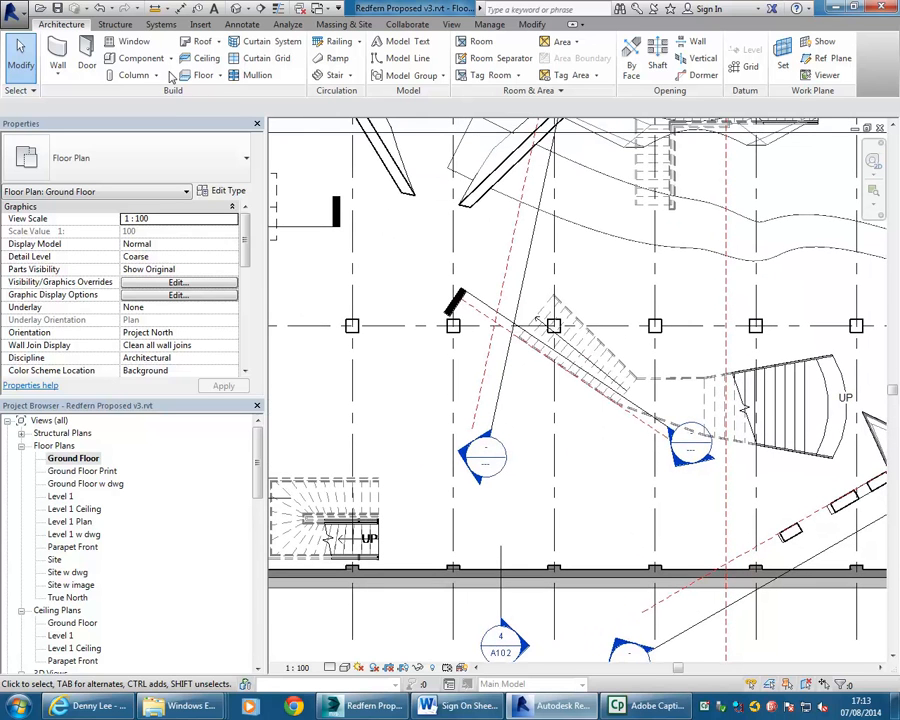
left_click(171, 58)
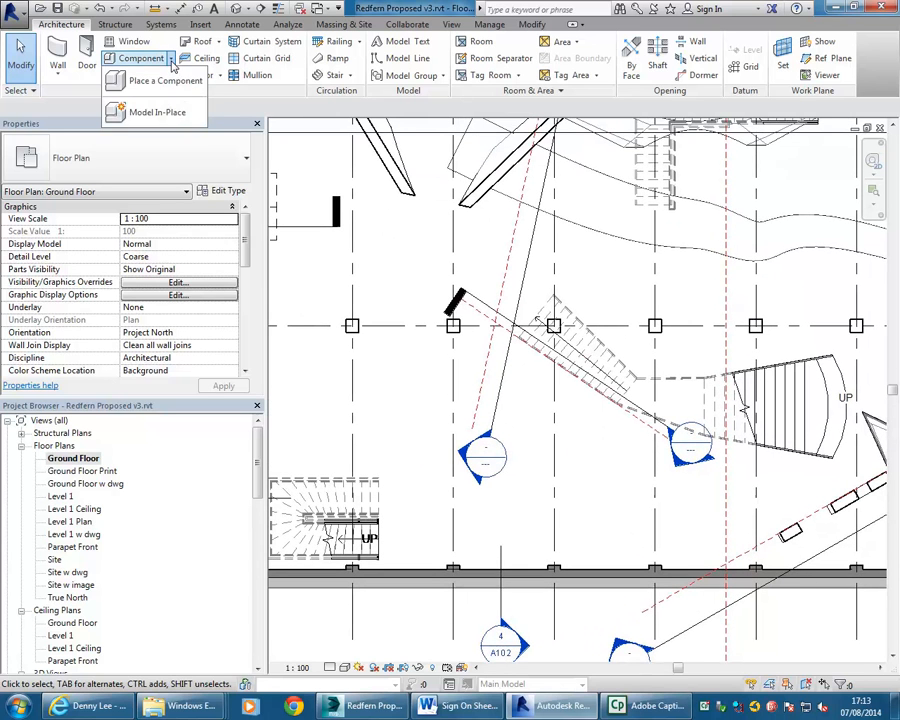
left_click(157, 114)
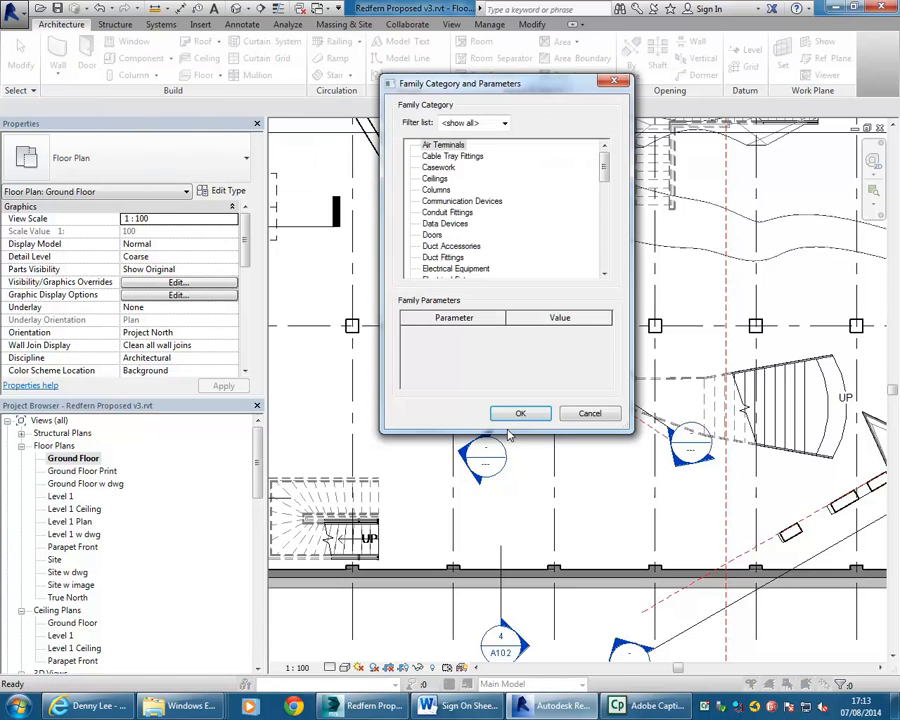
left_click_drag(607, 170, 605, 250)
left_click(430, 257)
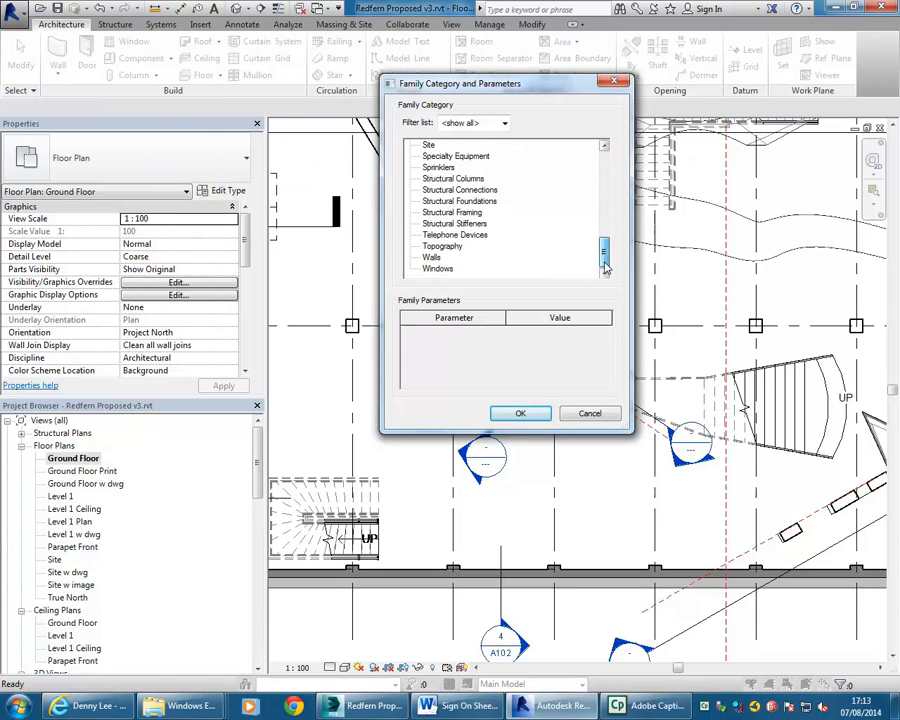
left_click(519, 413)
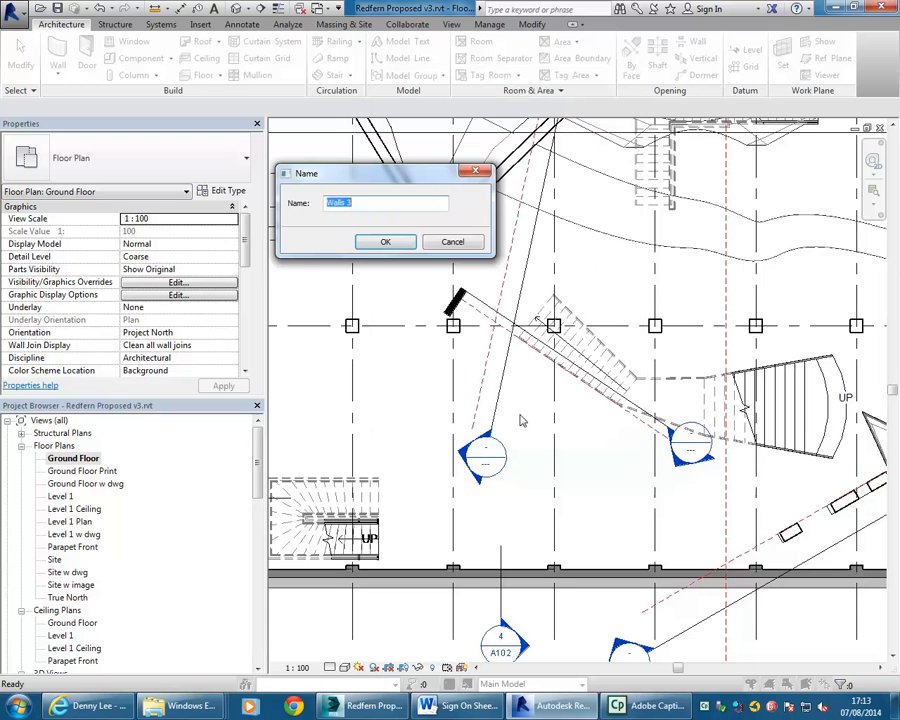
left_click(383, 243)
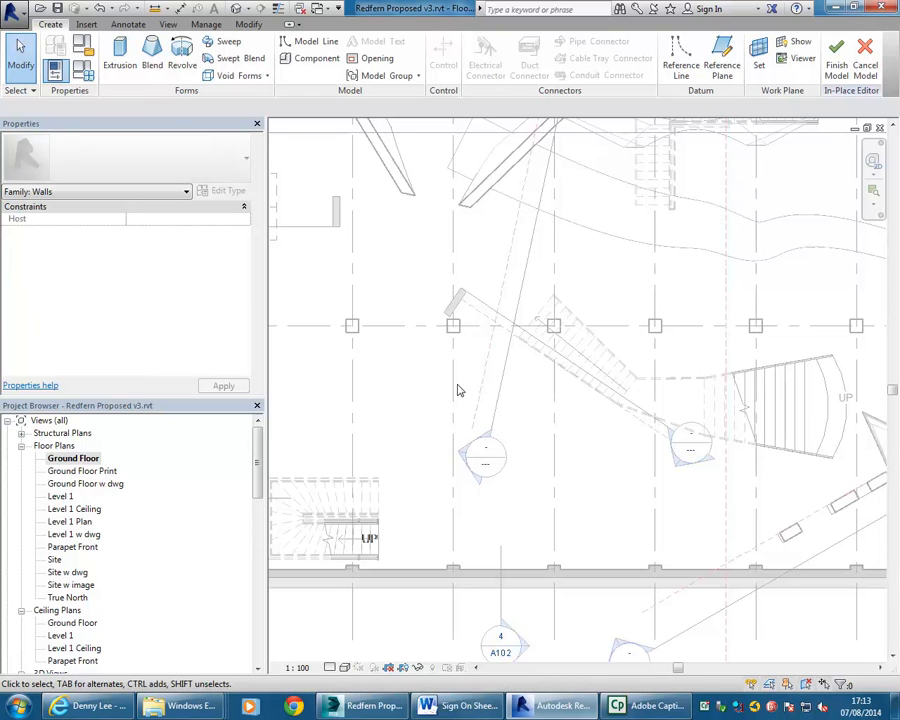
- Open the new section view along the staircase and examine the upper flight's treads and railing
middle_click_drag(435, 398, 462, 348)
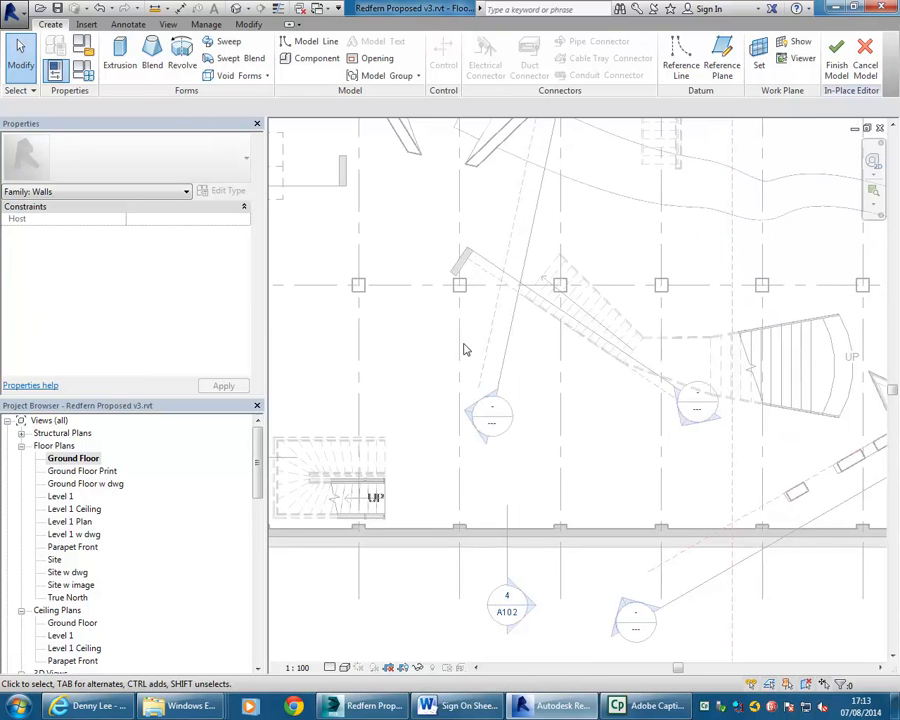
double_click(686, 428)
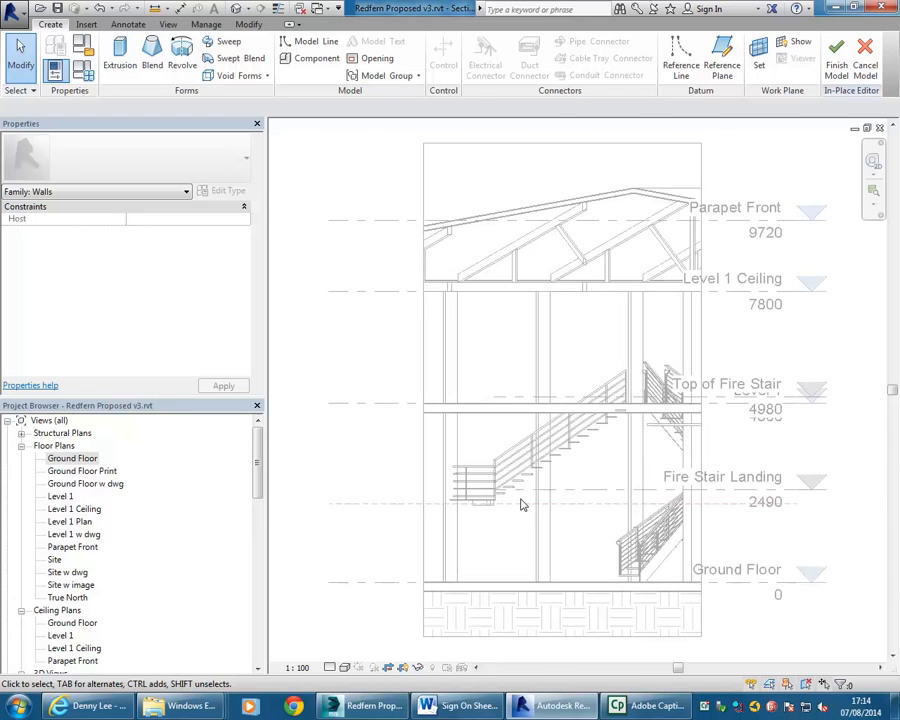
scroll(508, 501, "up", 3)
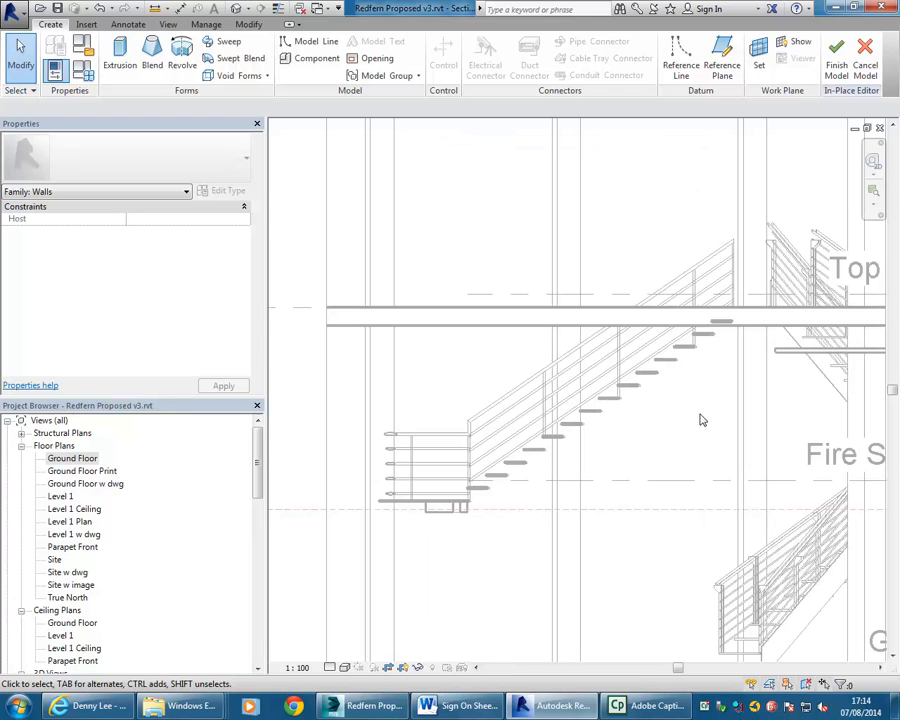
scroll(695, 432, "up", 7)
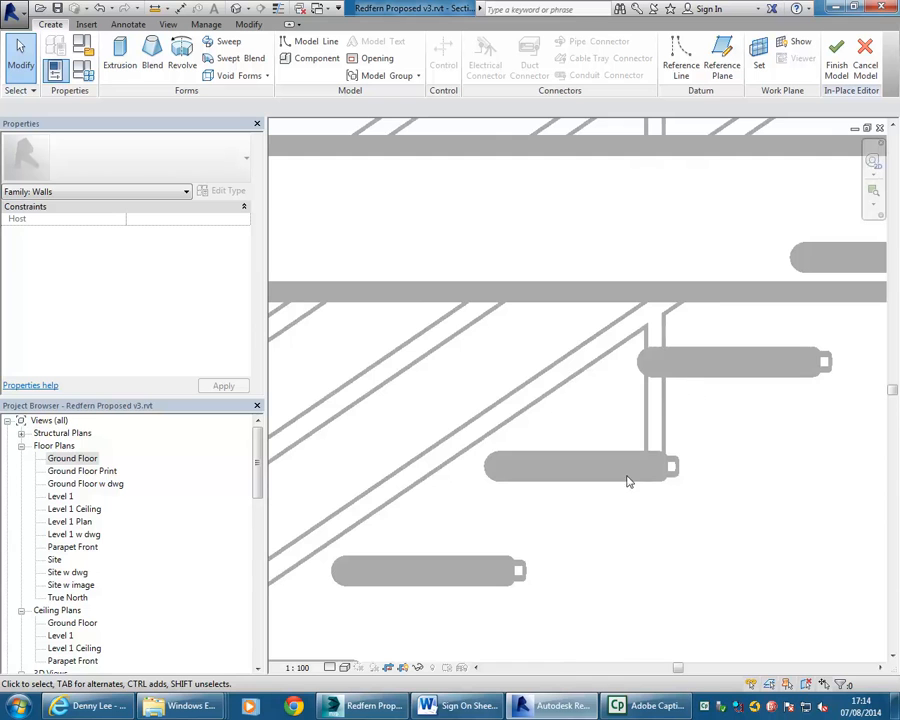
scroll(680, 400, "down", 8)
scroll(627, 410, "up", 3)
middle_click_drag(624, 410, 540, 407)
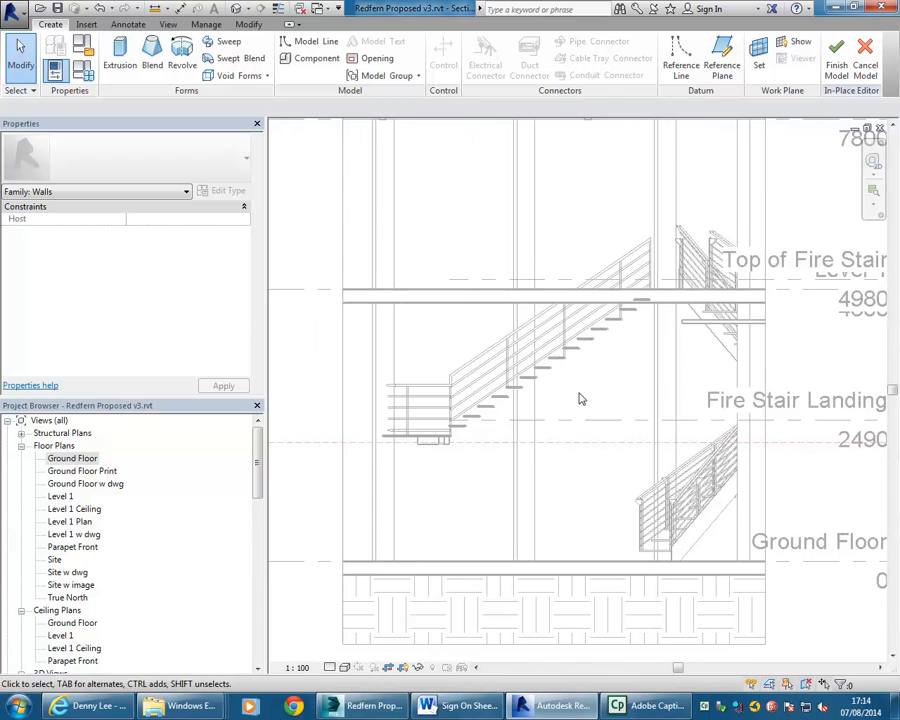
- Start an extrusion with Reference Plane : Stair Angle as the work plane
left_click(121, 60)
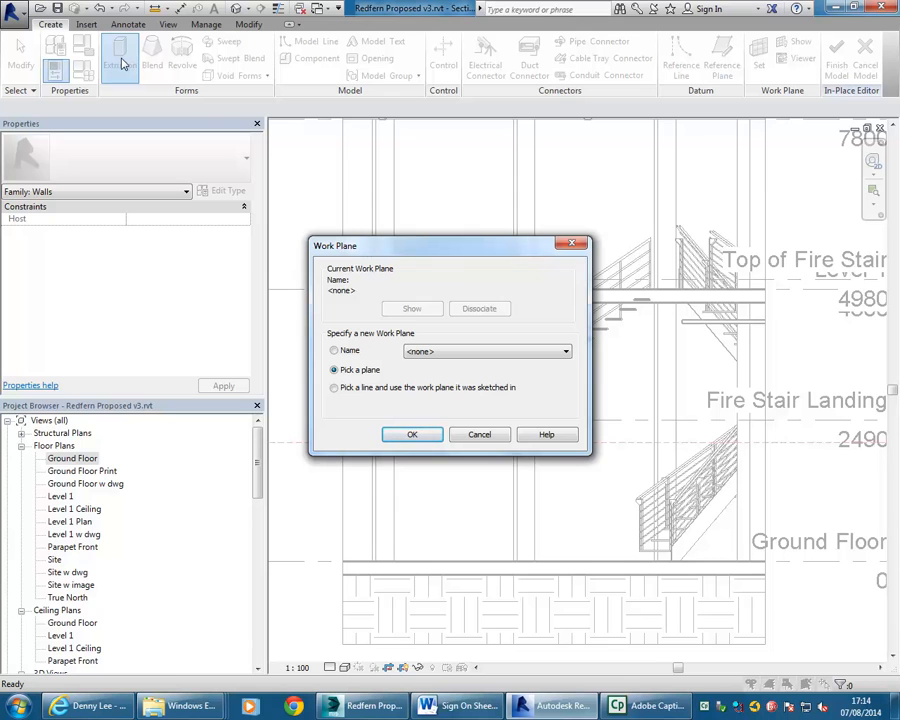
left_click(516, 357)
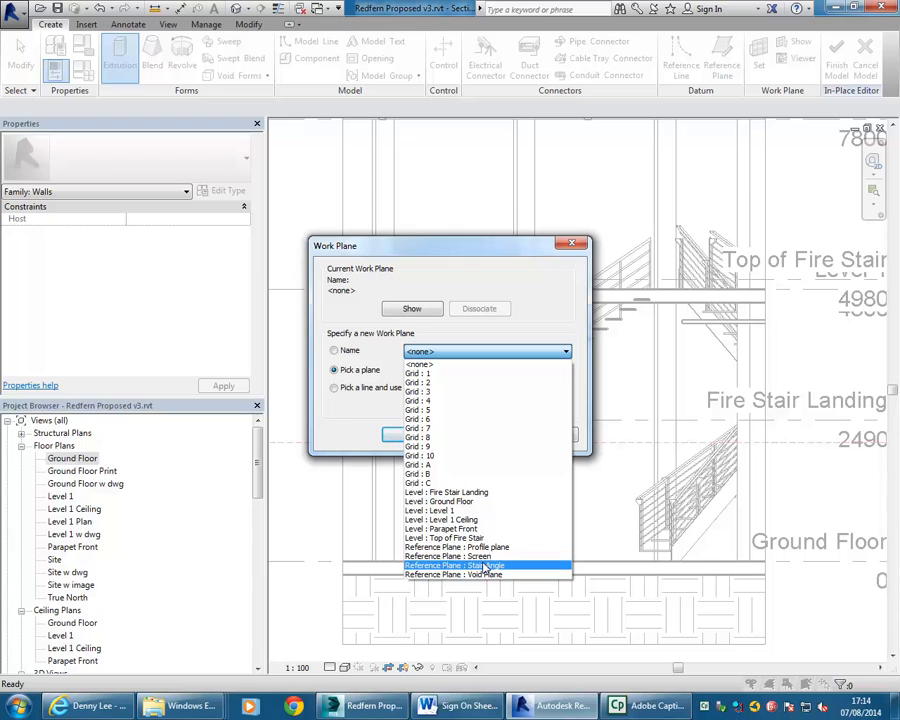
left_click(484, 566)
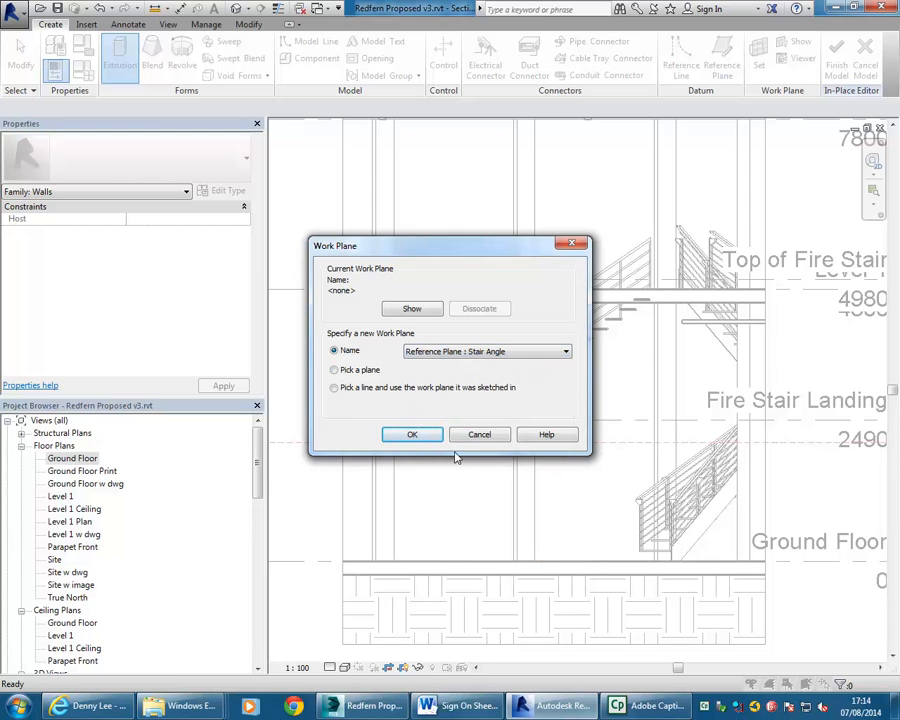
left_click(412, 434)
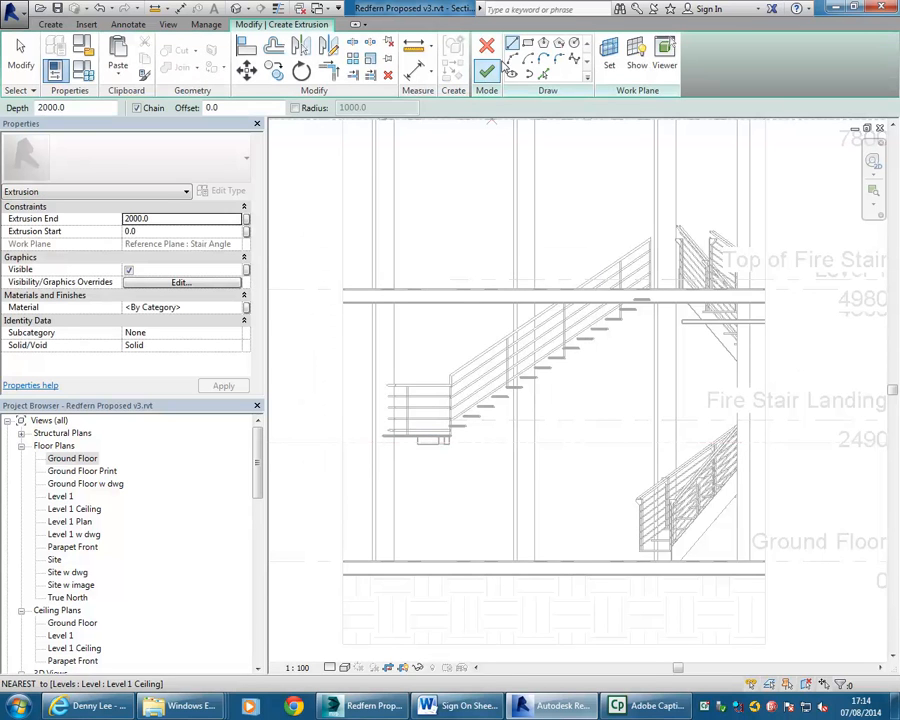
- Sketch two parallel slanted lines joined by a short base on the Ground Floor level, rising past the upper end of the stair railing
scroll(625, 283, "up", 1)
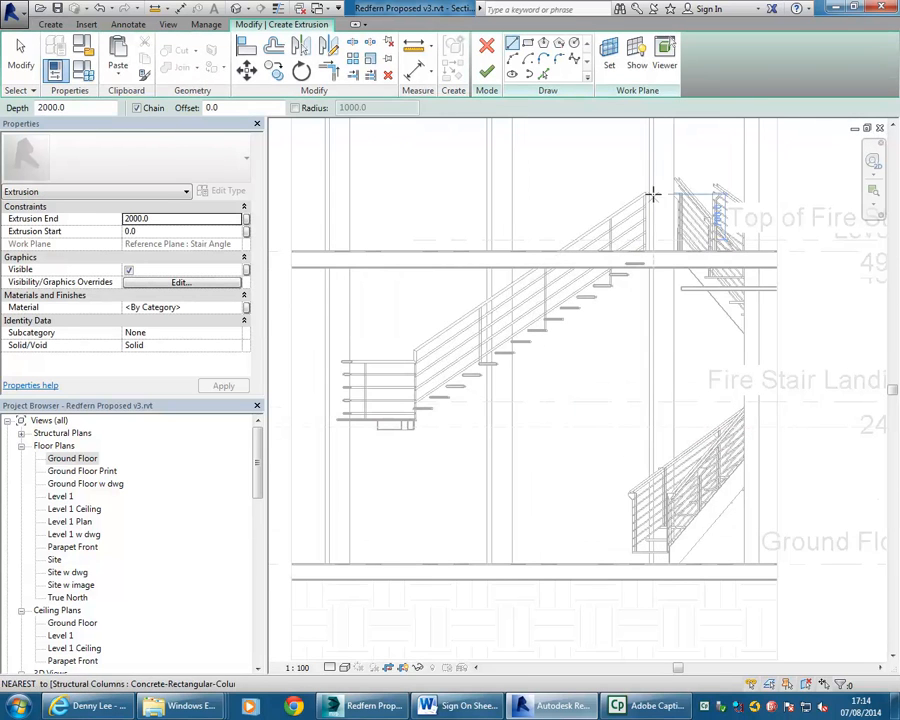
left_click(648, 155)
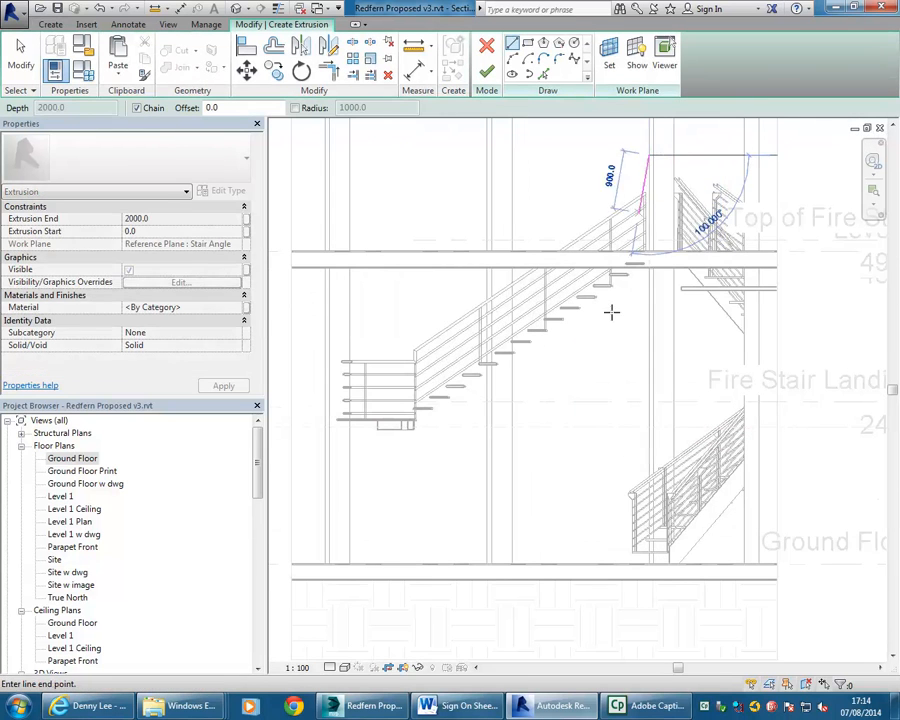
left_click(557, 564)
left_click(544, 563)
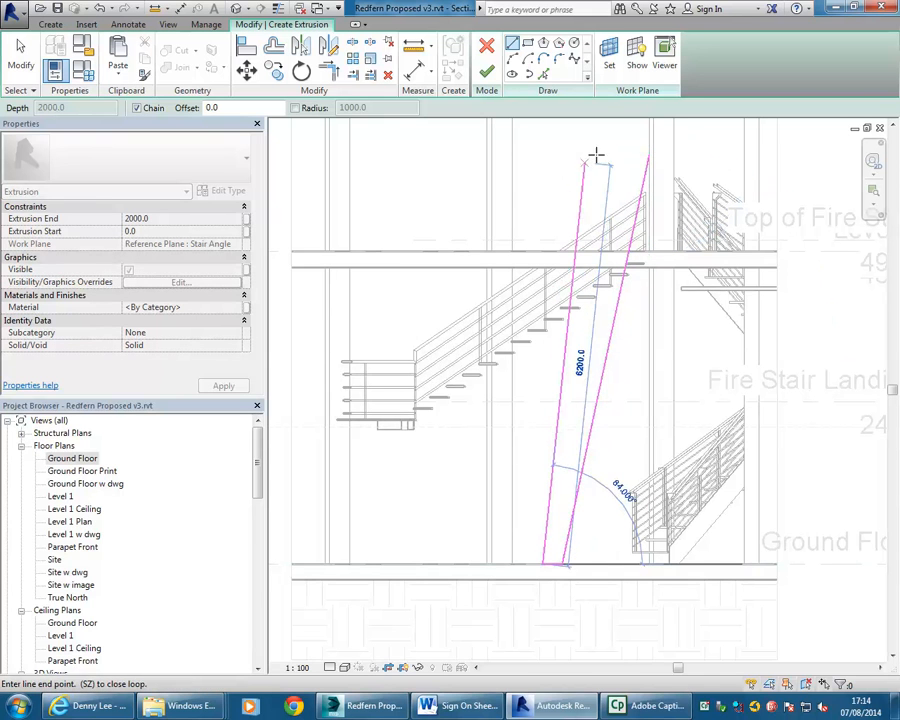
scroll(643, 133, "down", 3)
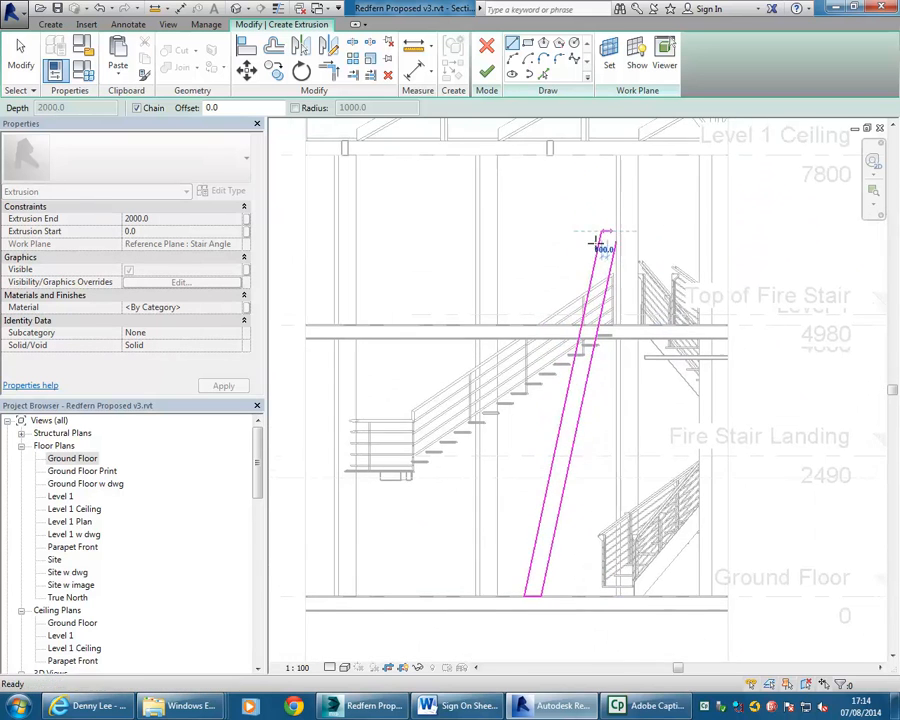
right_click(520, 192)
left_click(540, 202)
middle_click_drag(534, 195, 542, 297)
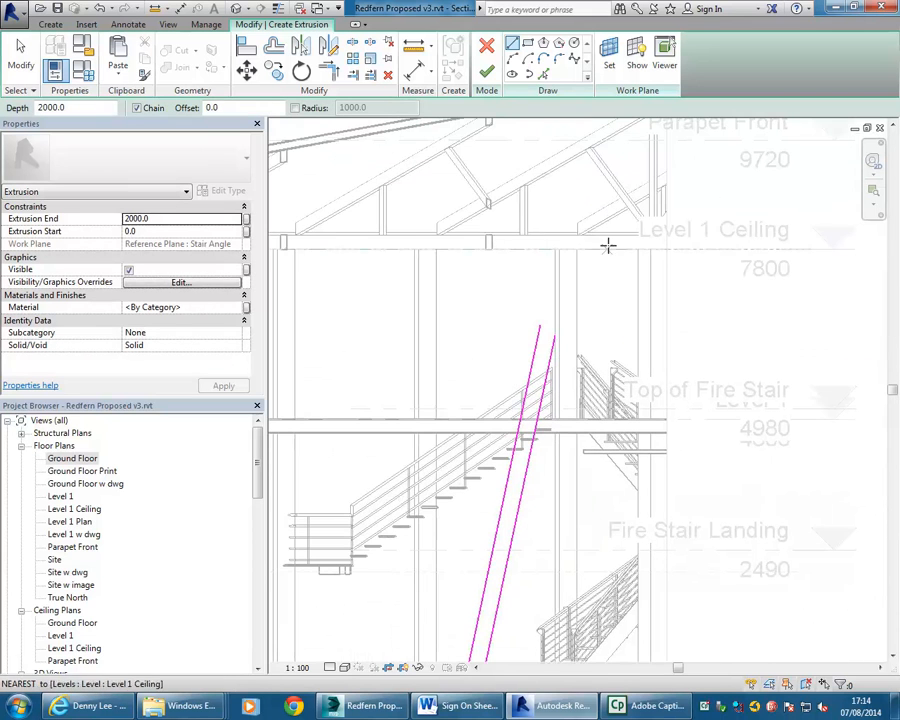
- Sketch a horizontal line on the Level 1 Ceiling level above the two slanted lines
scroll(571, 235, "up", 2)
left_click(471, 255)
left_click(645, 253)
- Trim both slanted lines and the horizontal line to corners on the Level 1 Ceiling level, closing the first leg's outline
left_click(329, 71)
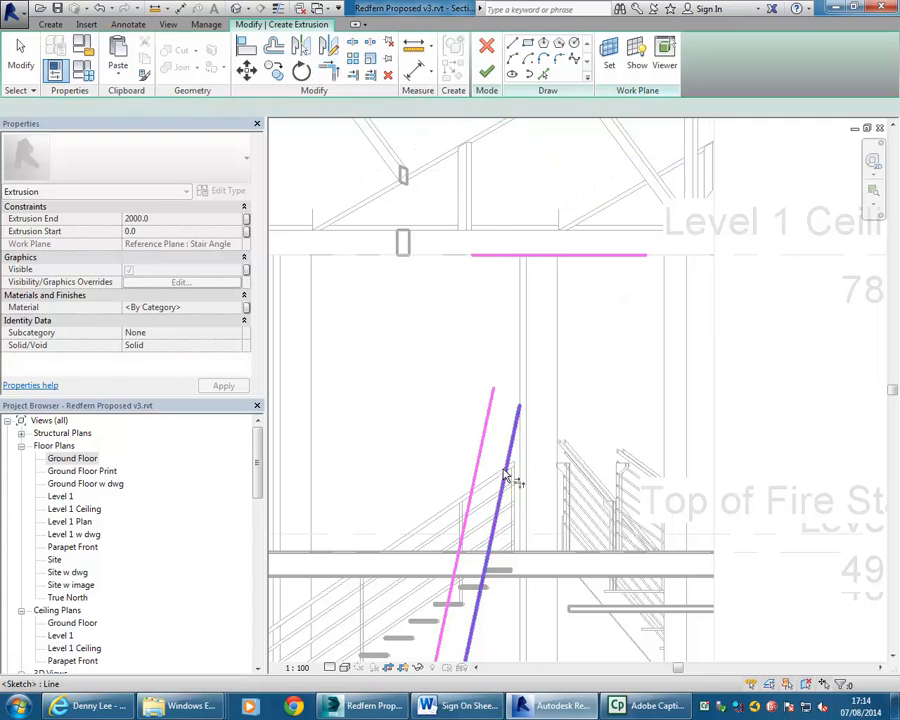
left_click(484, 434)
left_click(536, 257)
left_click(540, 256)
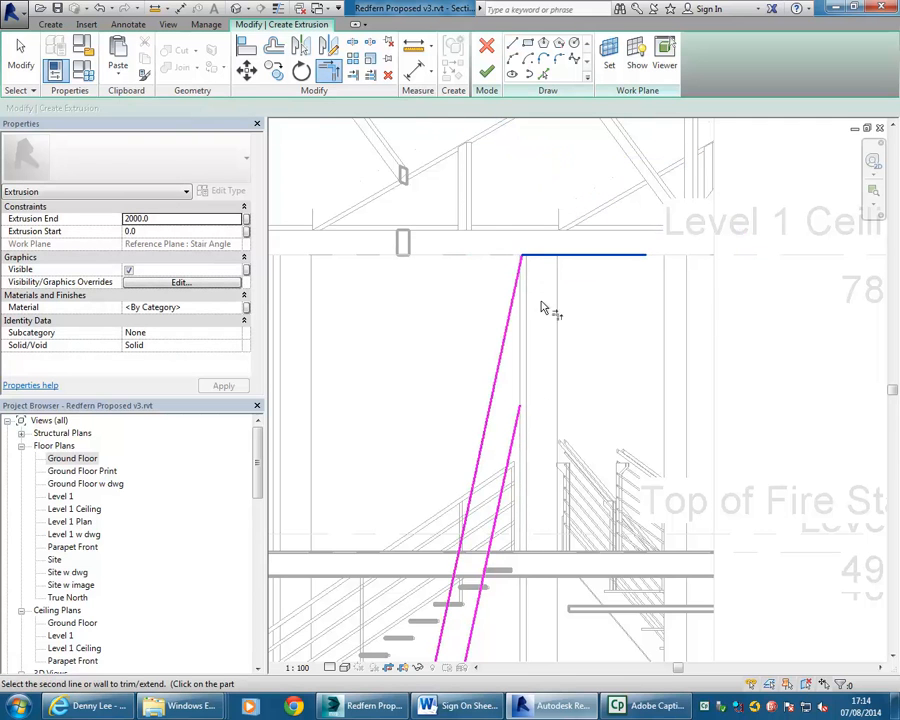
left_click(518, 416)
scroll(402, 345, "down", 2)
middle_click_drag(402, 348, 549, 248)
middle_click_drag(537, 351, 502, 358)
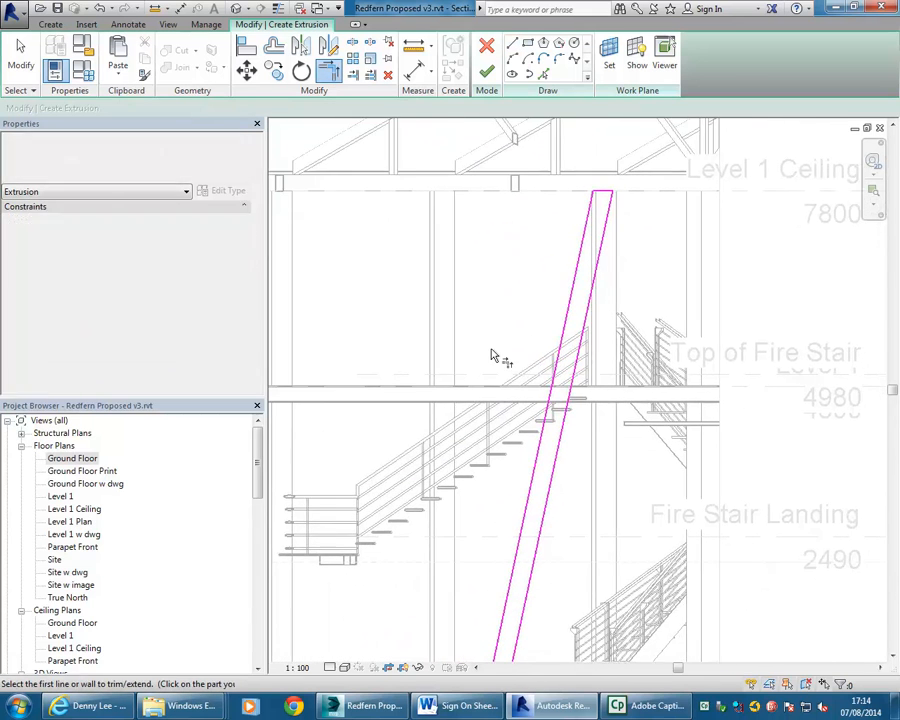
- Sketch an oppositely slanted line about 7850 mm long from the beam on Level 1 Ceiling to the Ground Floor level, crossing the first leg
left_click(512, 44)
scroll(544, 202, "up", 3)
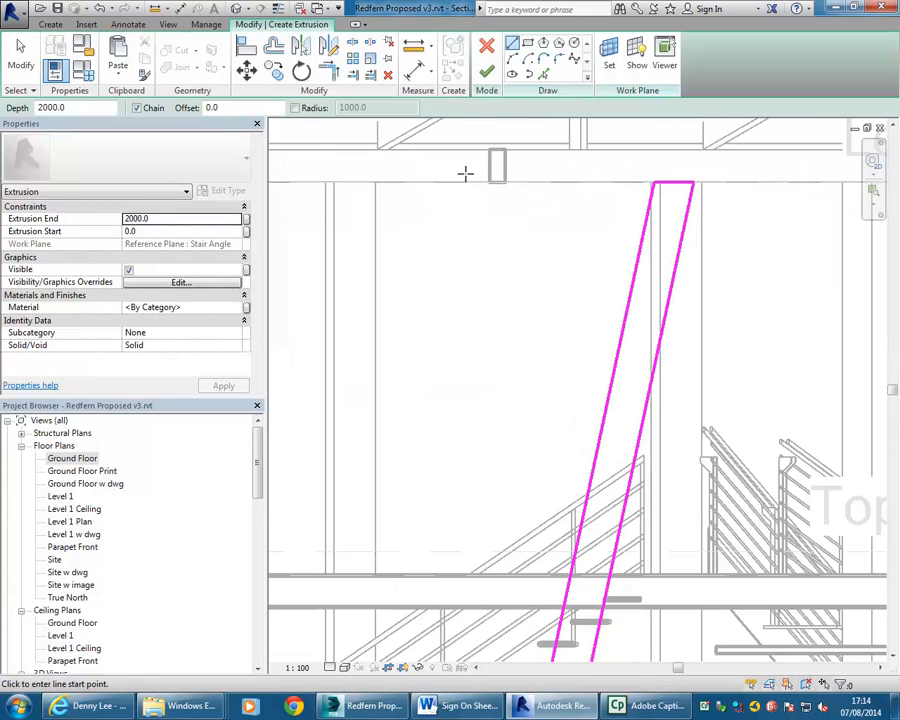
left_click(504, 181)
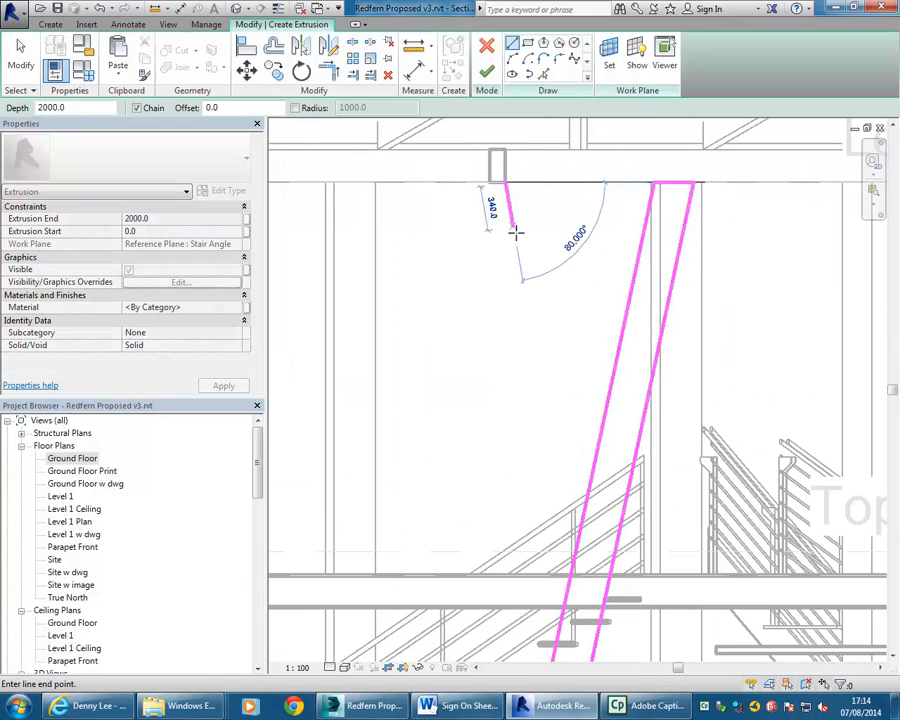
scroll(522, 390, "down", 2)
middle_click_drag(522, 498, 494, 366)
scroll(494, 366, "down", 1)
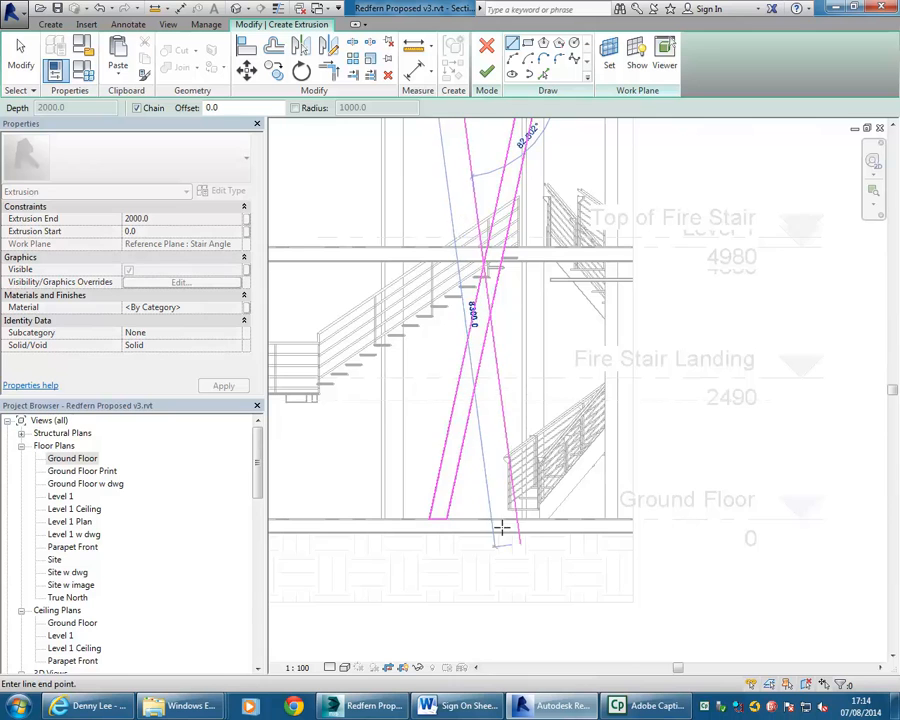
middle_click_drag(492, 516, 524, 526)
scroll(524, 526, "up", 1)
left_click(545, 529)
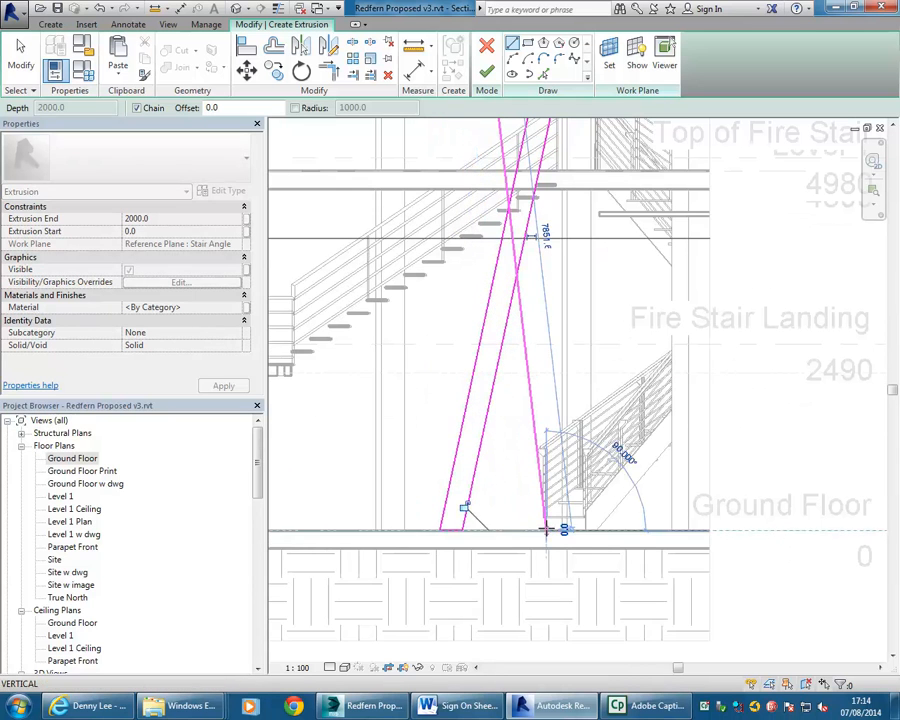
- Close the second leg with a short Ground Floor base, a slanted line up to Level 1 Ceiling, and a horizontal top
scroll(484, 341, "down", 1)
middle_click_drag(484, 341, 484, 490)
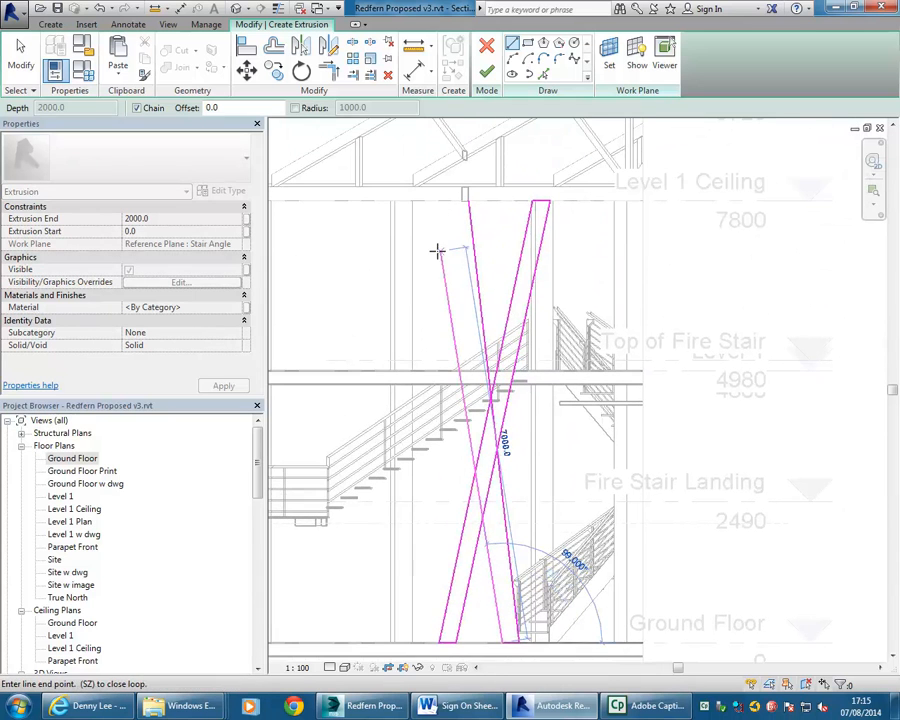
left_click(422, 200)
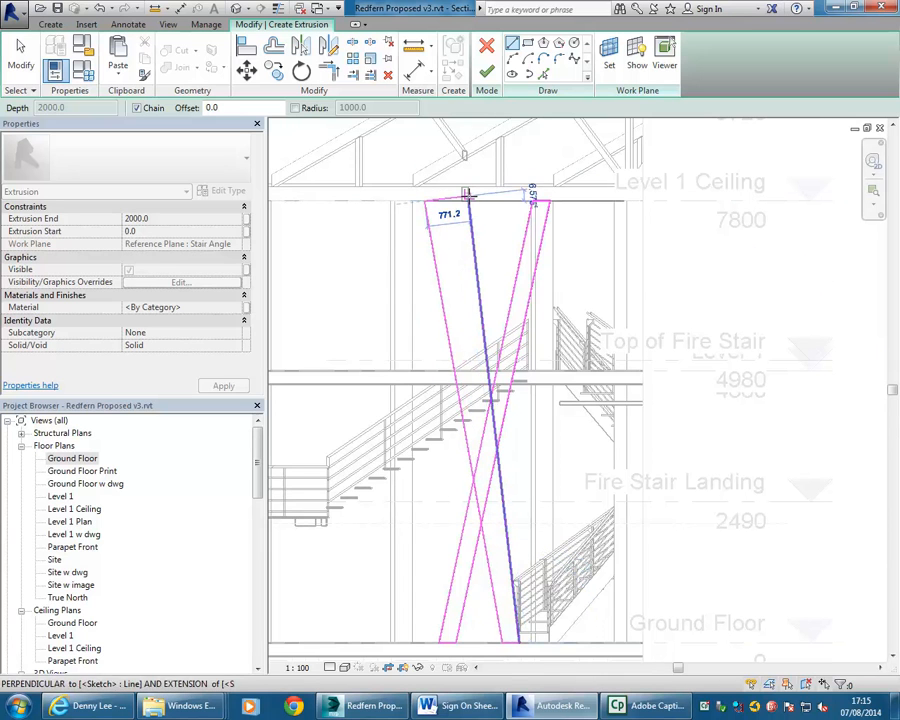
left_click(540, 202)
key("Escape")
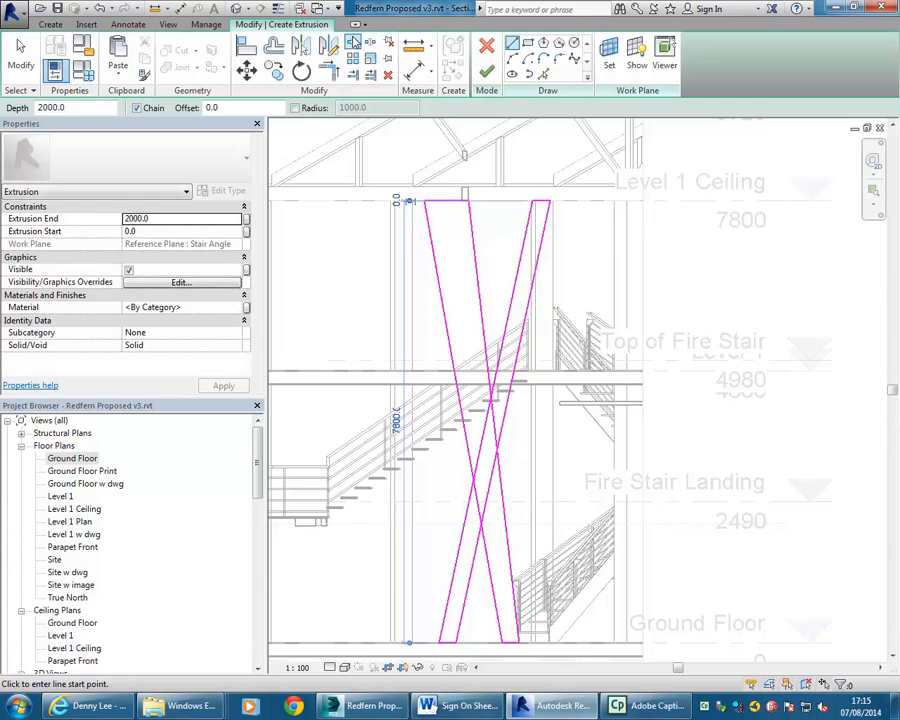
- Split the crossing sketch lines of the two legs between their intersections
left_click(352, 42)
scroll(466, 446, "up", 4)
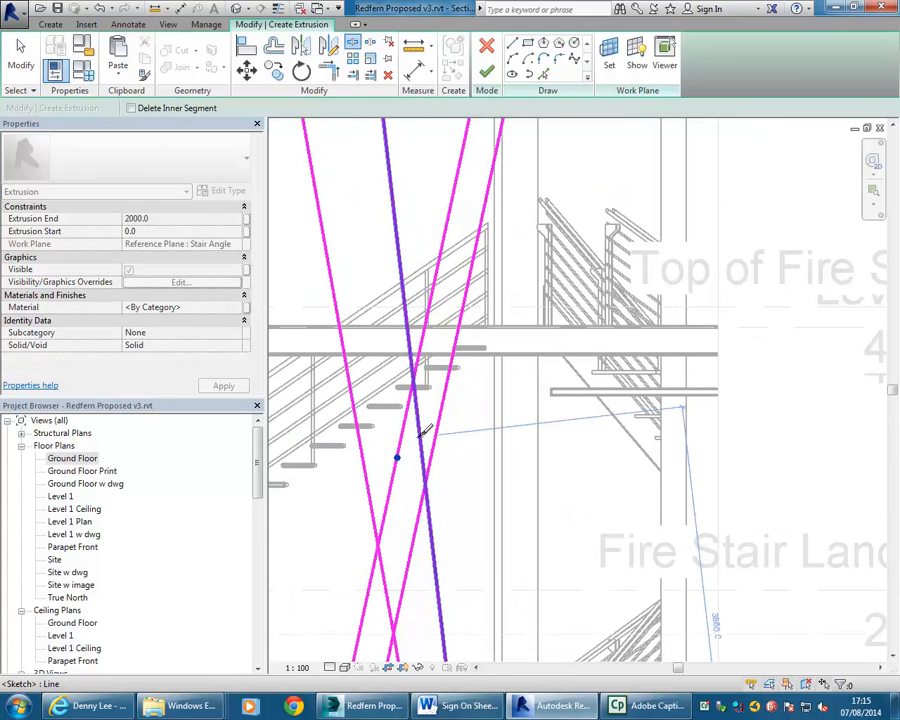
scroll(418, 558, "down", 1)
left_click(412, 549)
left_click(384, 583)
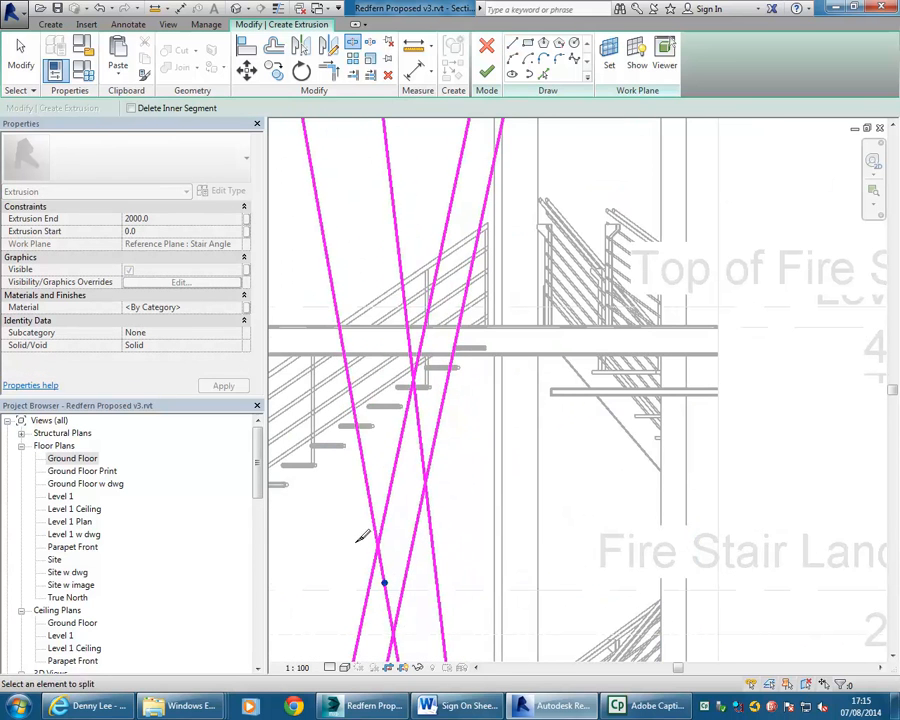
scroll(364, 165, "down", 1)
- Trim the split lines to corners at the upper crossing and at the crossing on the railing side of the X
left_click(328, 70)
scroll(447, 440, "up", 1)
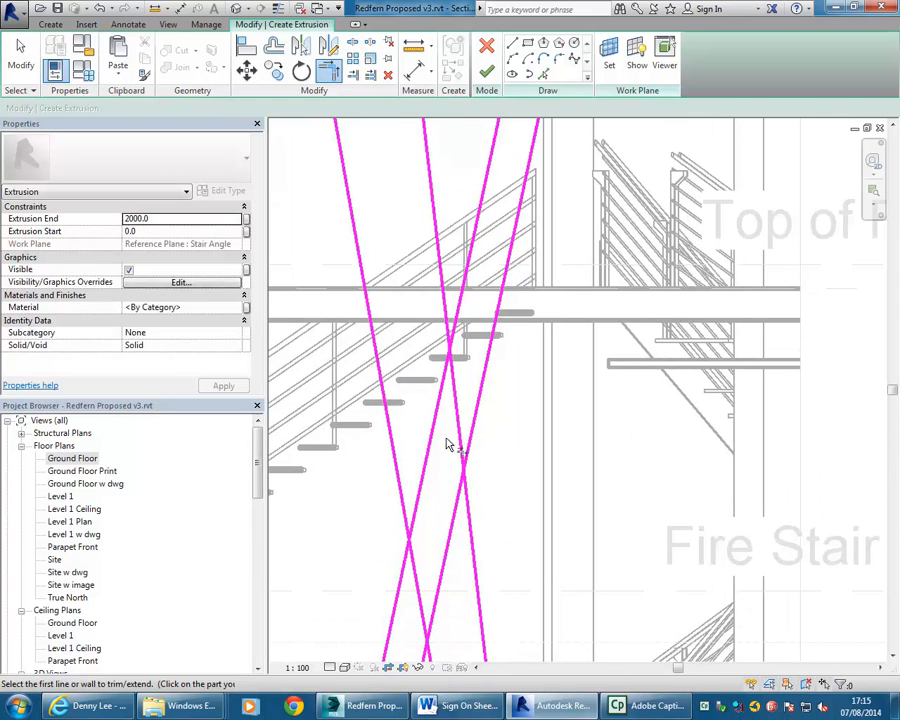
left_click(448, 333)
left_click(460, 316)
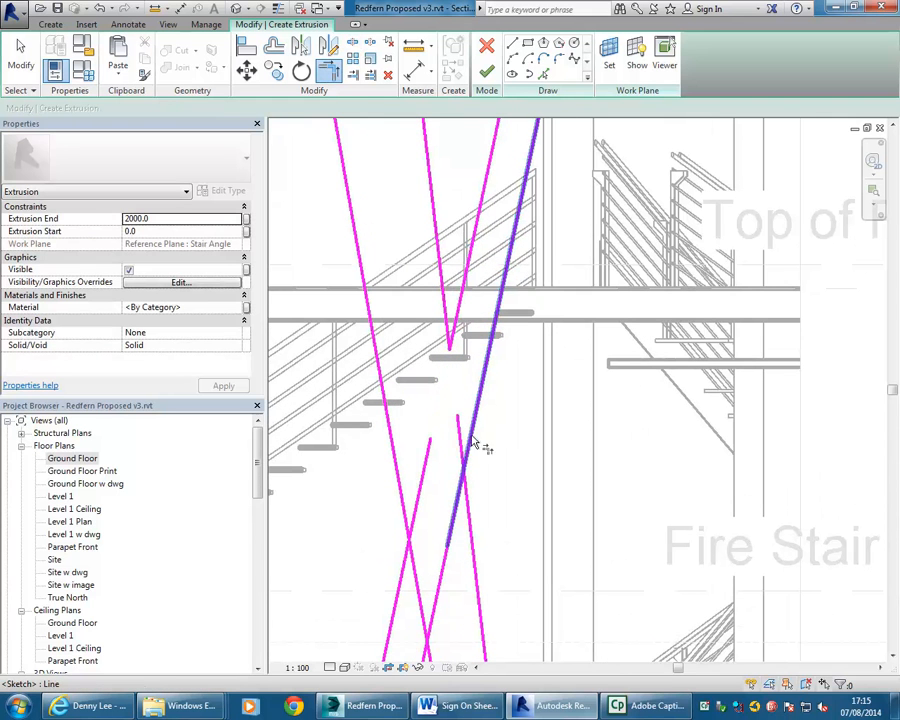
left_click(467, 510)
- Trim the lower and remaining side crossings into one continuous X-shaped outline and finish the extrusion sketch
scroll(467, 509, "down", 1)
middle_click_drag(467, 509, 497, 350)
left_click(472, 512)
left_click(452, 519)
left_click(431, 482)
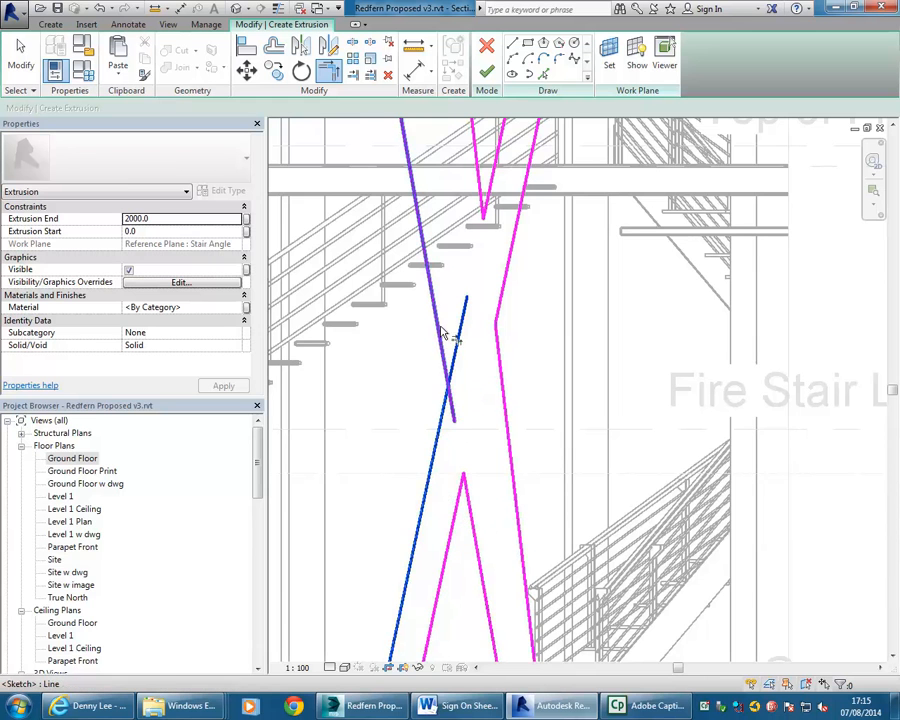
left_click(439, 326)
scroll(394, 369, "down", 3)
middle_click_drag(394, 375, 445, 418)
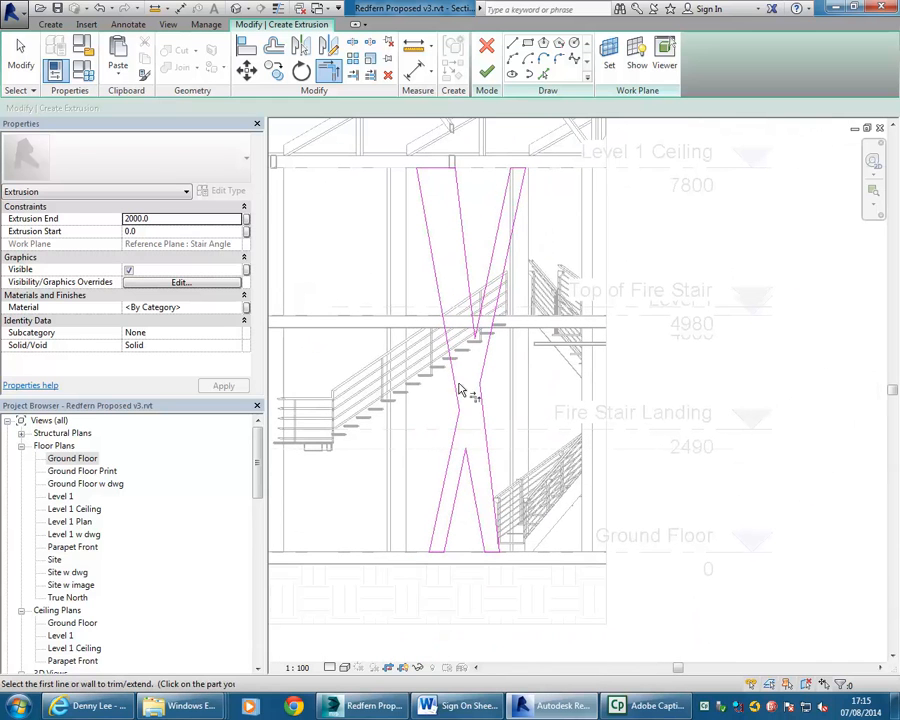
left_click(486, 72)
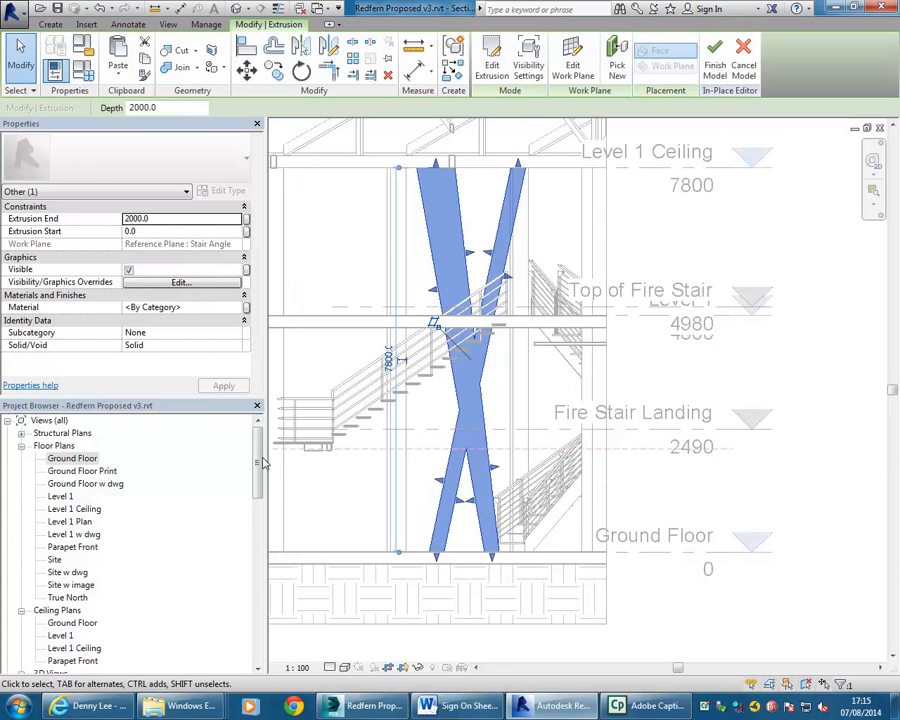
- Open the 3D Cutaway interior view with the new X-shaped extrusion in sight
left_click_drag(257, 465, 257, 540)
left_click(94, 422)
double_click(94, 425)
scroll(671, 324, "down", 2)
middle_click_drag(671, 324, 420, 470)
middle_click_drag(693, 368, 514, 339, "shift")
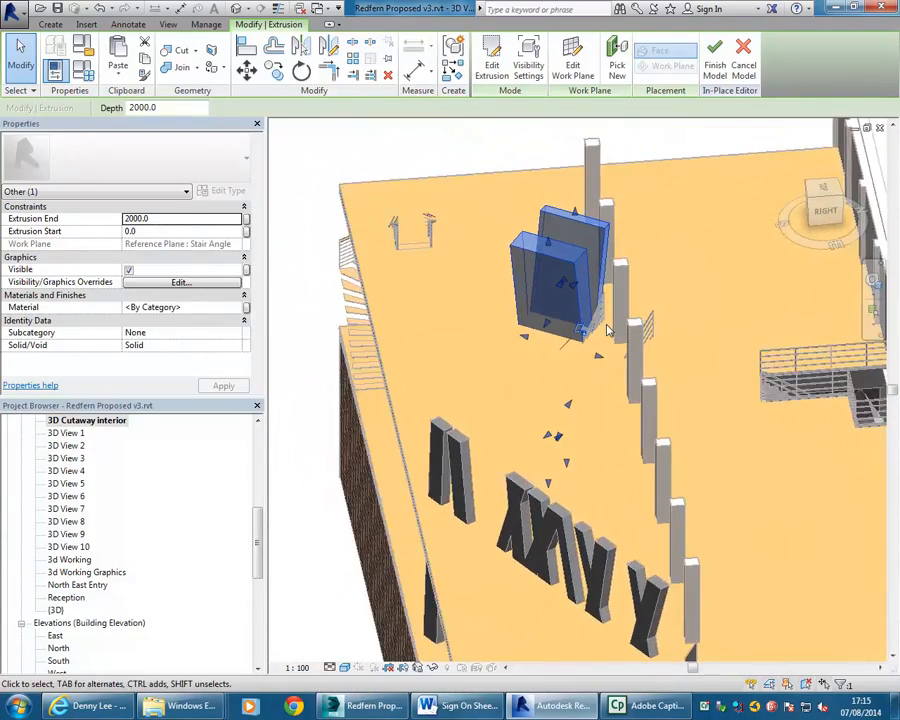
- Reduce the X-shaped extrusion's depth with its shape handles so it forms a slender pair of crossed legs
scroll(609, 328, "up", 2)
middle_click_drag(609, 328, 637, 376)
scroll(634, 374, "up", 2)
left_click_drag(606, 426, 597, 420)
left_click_drag(468, 390, 478, 475)
middle_click_drag(500, 472, 707, 424, "shift")
middle_click_drag(621, 520, 622, 368)
left_click(507, 503)
middle_click_drag(507, 503, 474, 464, "shift")
- Finish the in-place wall model and inspect the crossed legs beside the staircase
left_click(496, 68)
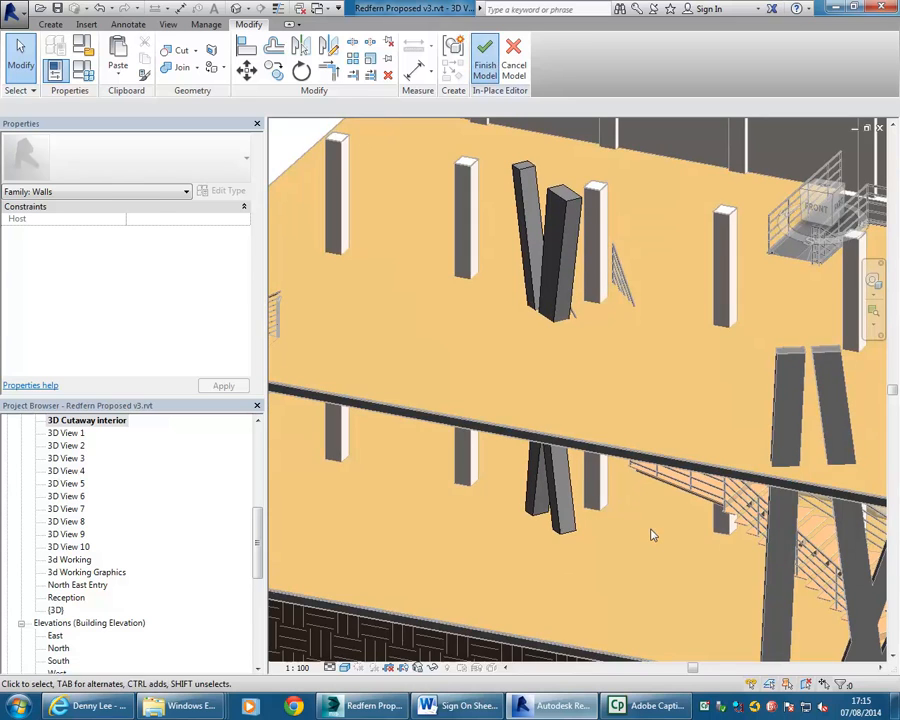
middle_click_drag(651, 536, 560, 569)
scroll(549, 566, "down", 2)
scroll(549, 566, "up", 3)
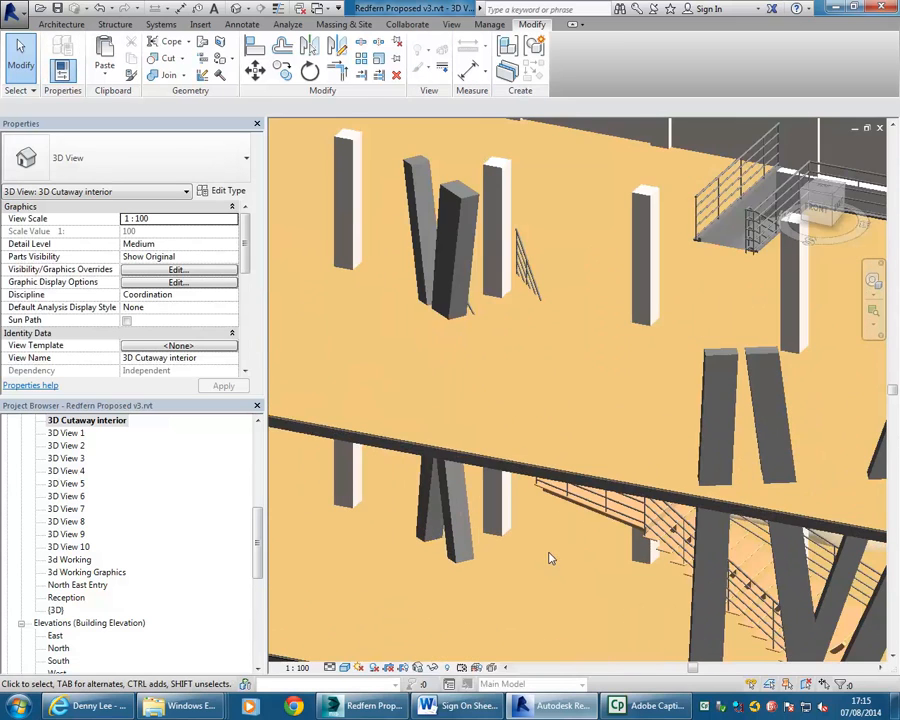
- Select the staircase and open the Ground Floor plan around its upper flight and the in-place wall
left_click(436, 414)
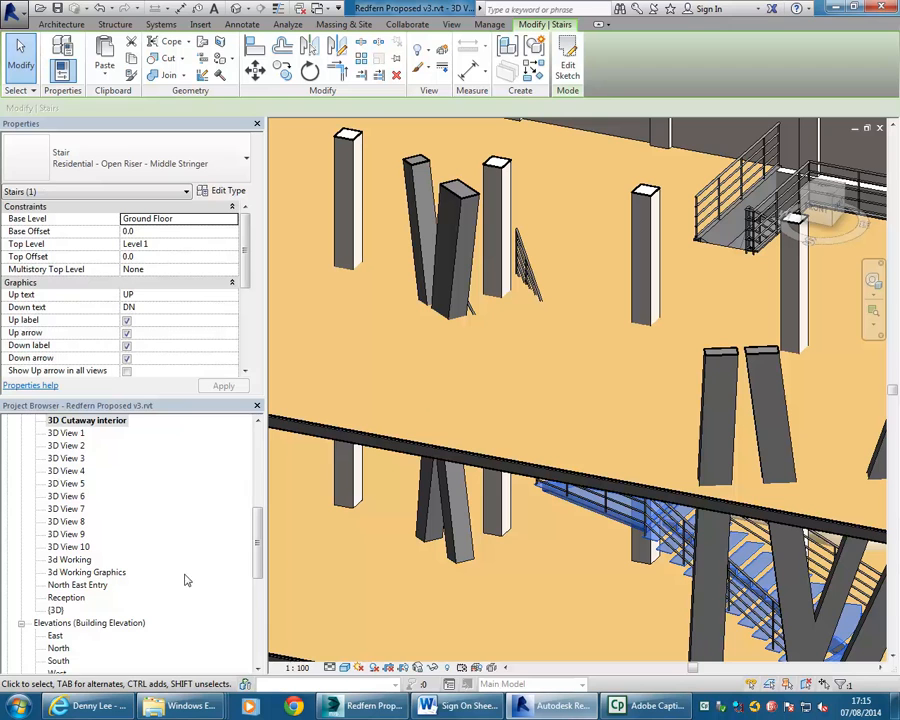
left_click_drag(255, 563, 254, 446)
double_click(70, 460)
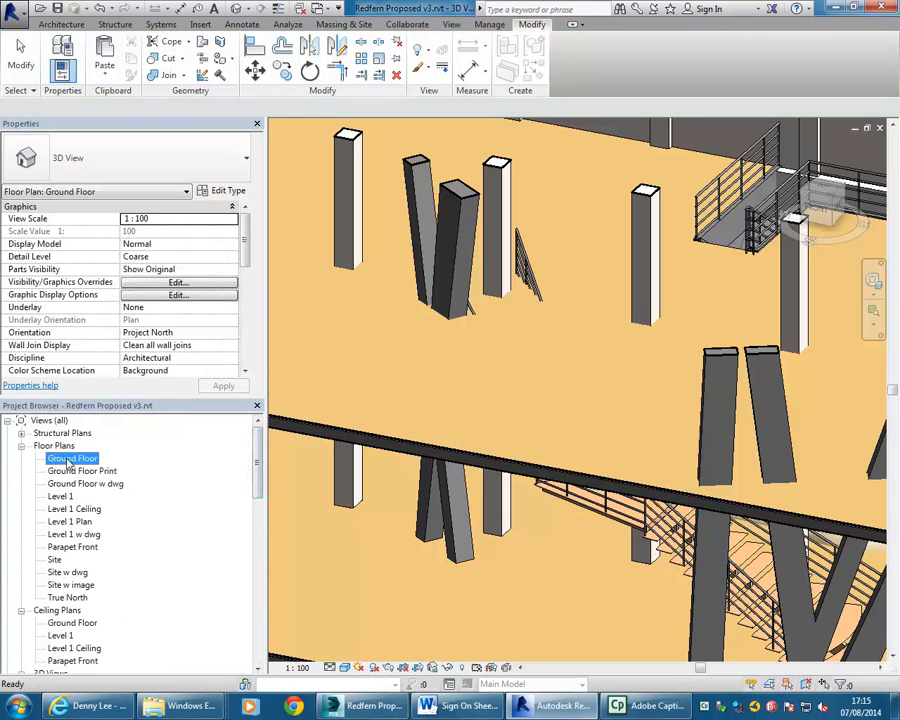
middle_click_drag(641, 396, 532, 477)
scroll(511, 406, "up", 3)
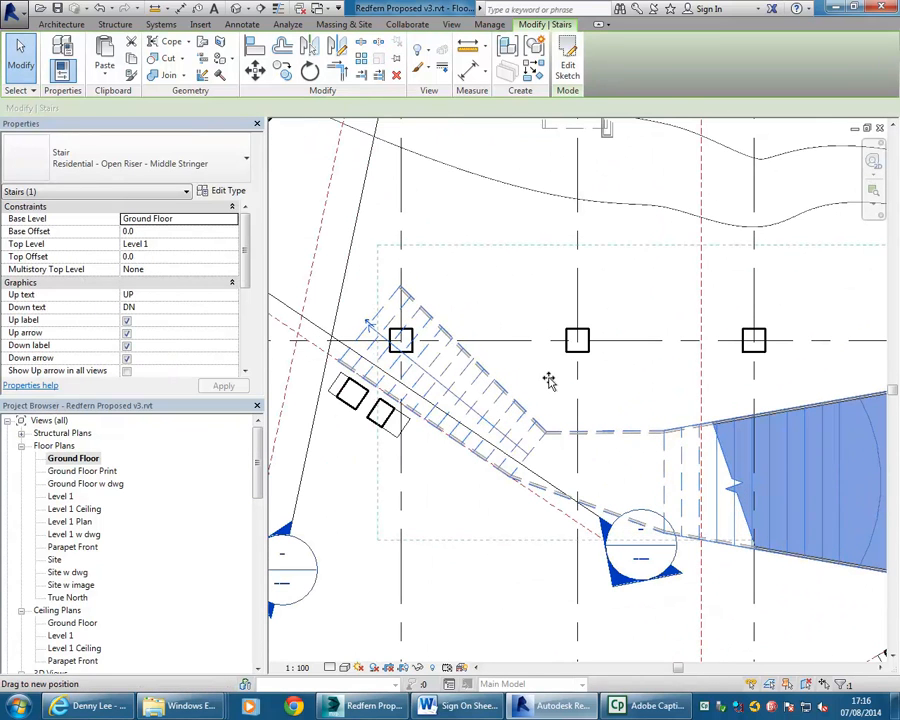
- Move the staircase diagonally away from the in-place wall, clear of the stair section line
left_click_drag(466, 529, 531, 395)
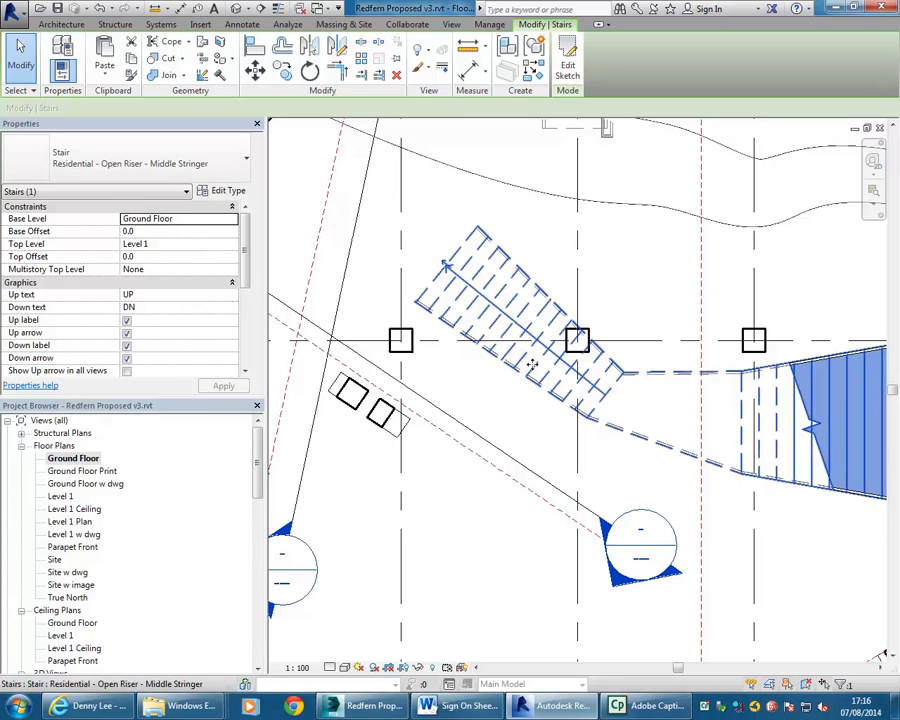
left_click_drag(534, 368, 493, 384)
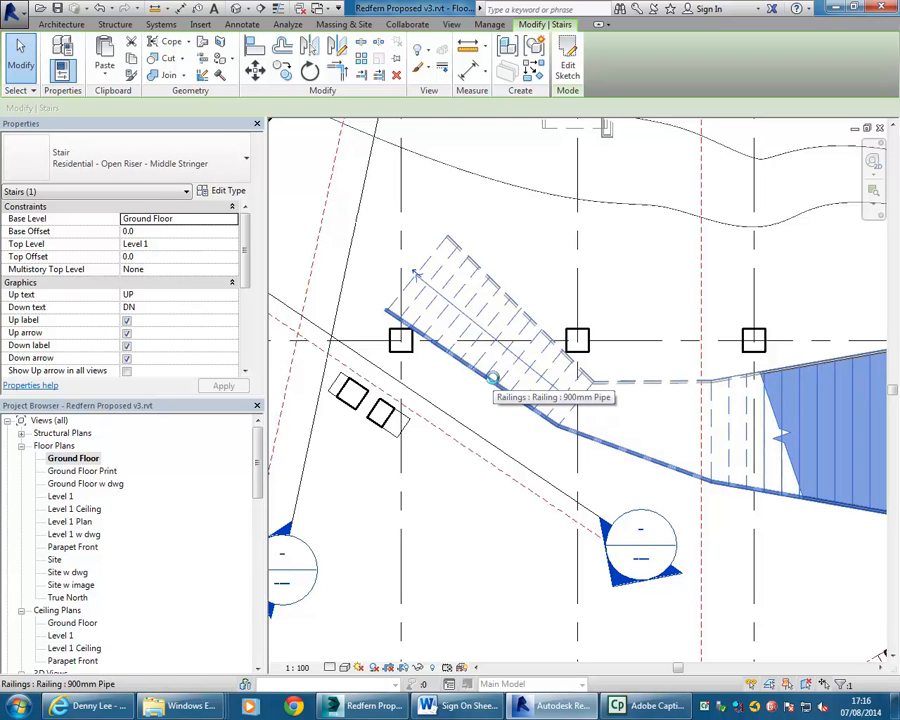
left_click(467, 530)
- Move the in-place wall, the Stair Angle reference plane and the stair section together about 1550 mm horizontally to the upper flight's railing
left_click(362, 424)
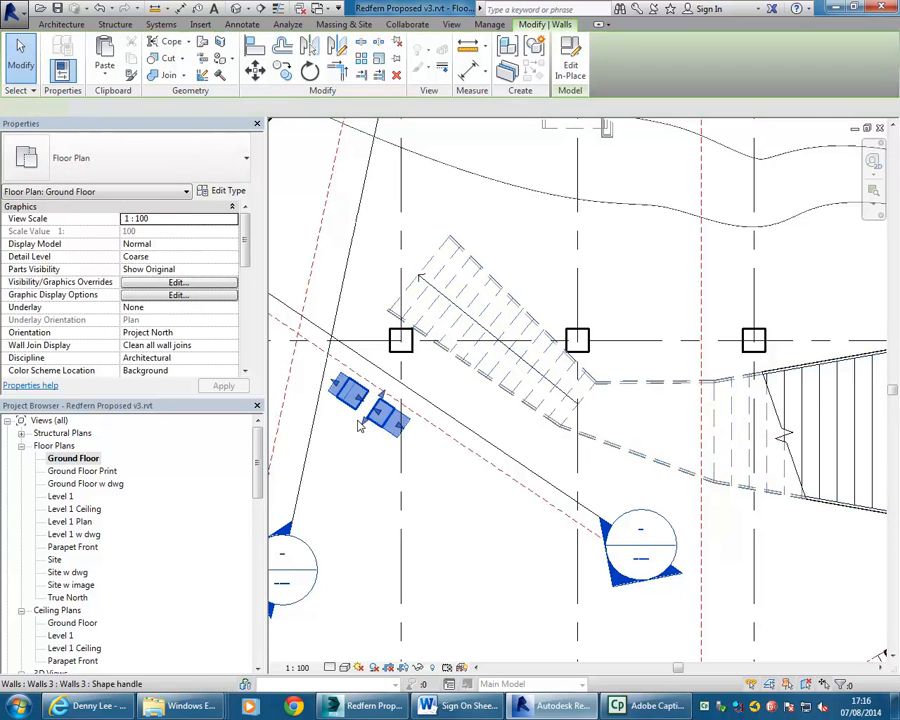
scroll(362, 424, "up", 2)
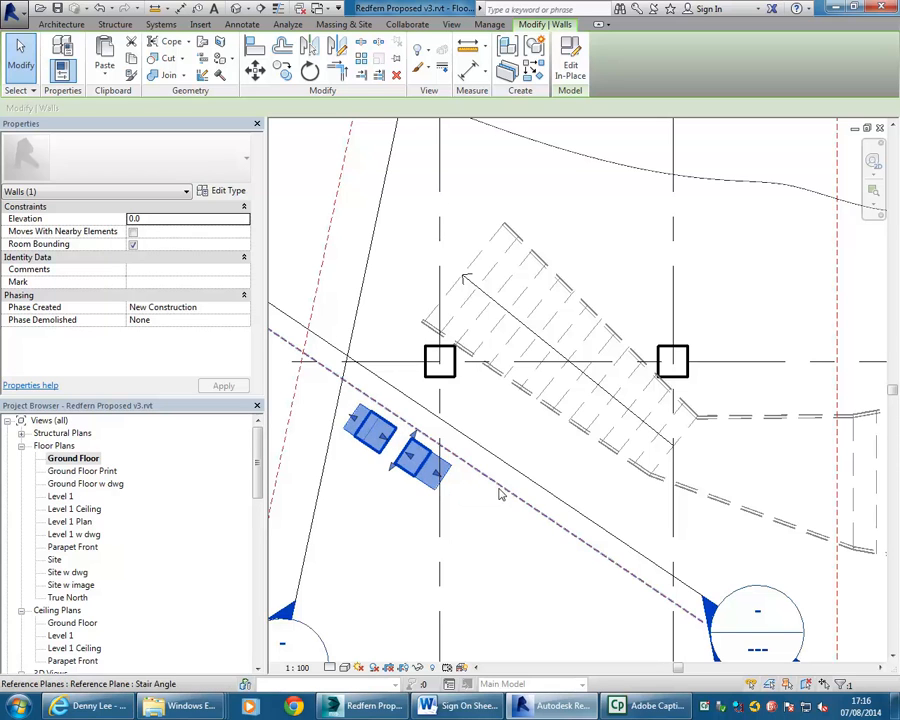
left_click(501, 489, "ctrl")
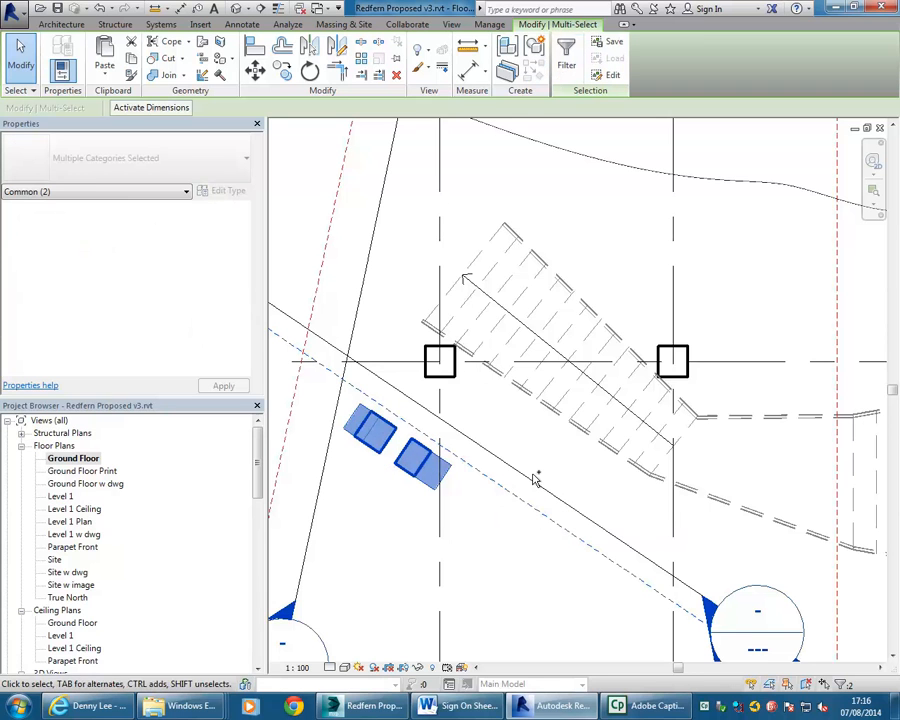
left_click(531, 480, "ctrl")
left_click(256, 70)
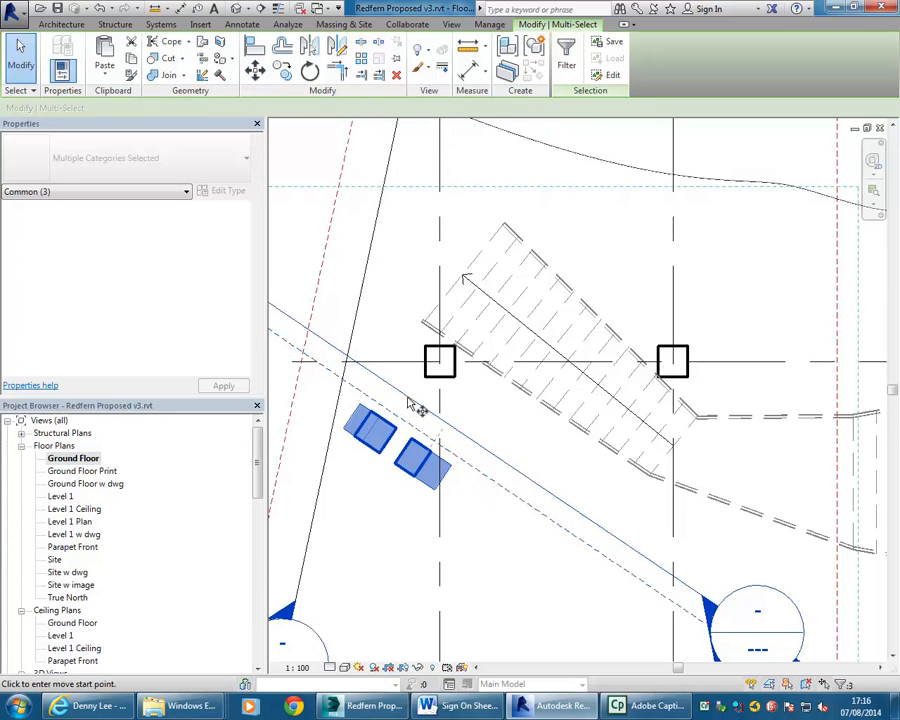
left_click(418, 400)
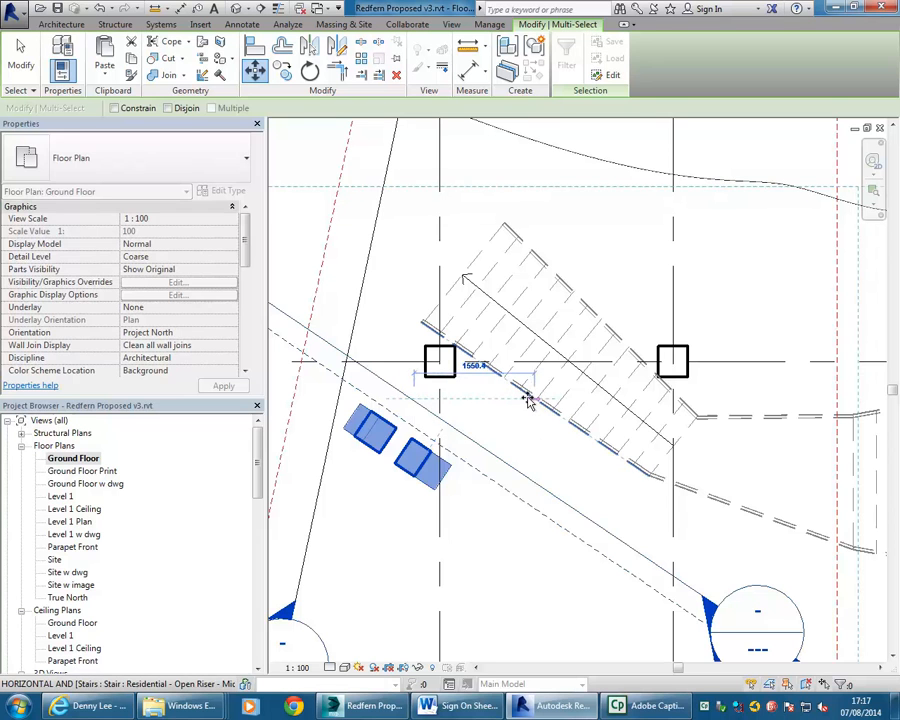
left_click(529, 400)
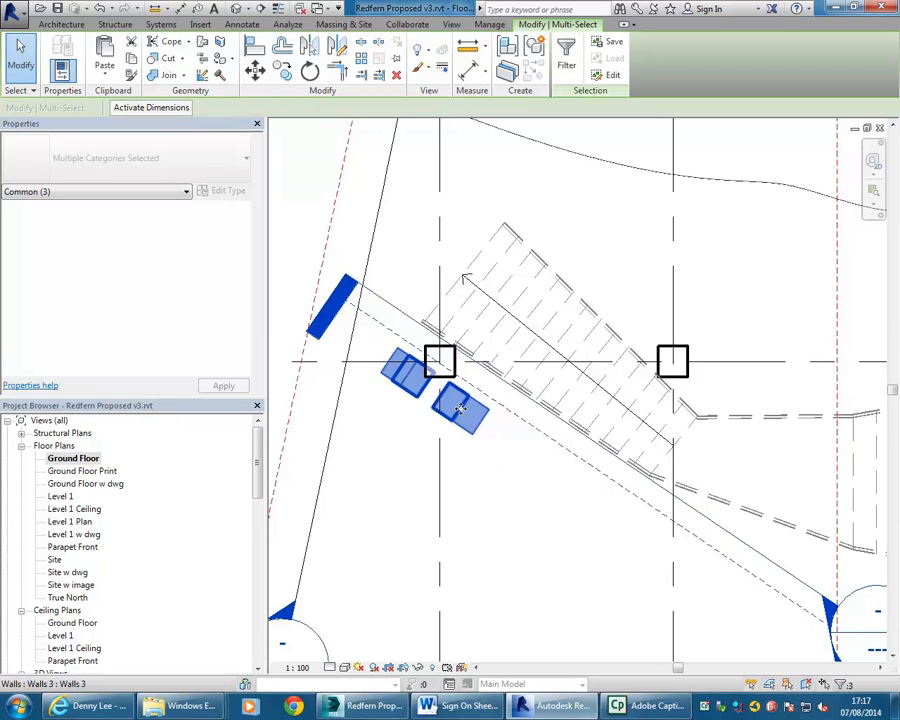
- Move the selected wall, reference plane and section down the flight, parallel to the Stair Angle reference plane
left_click(255, 71)
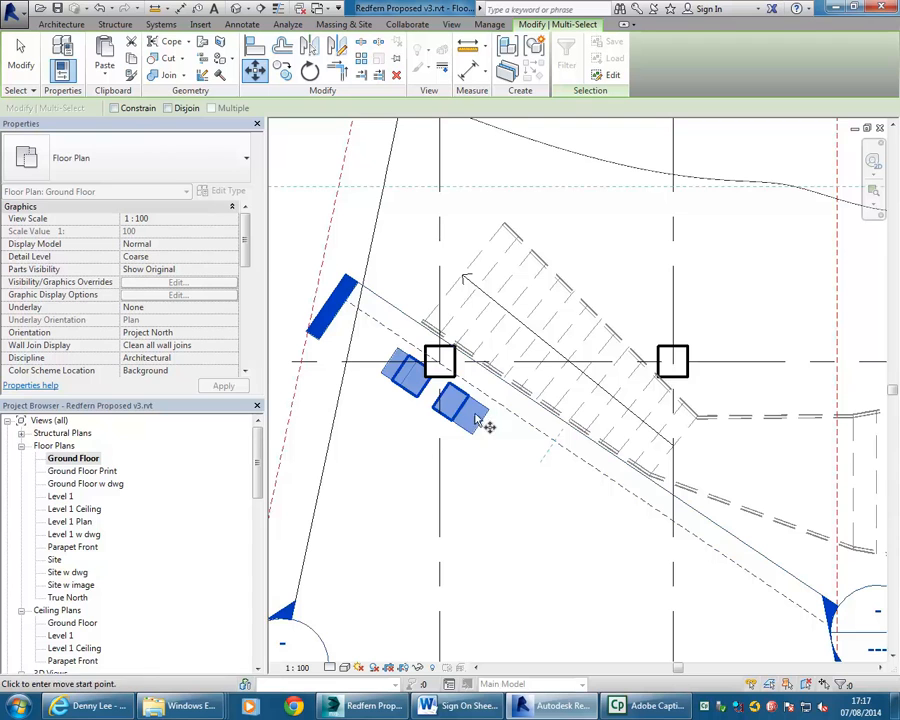
left_click(456, 398)
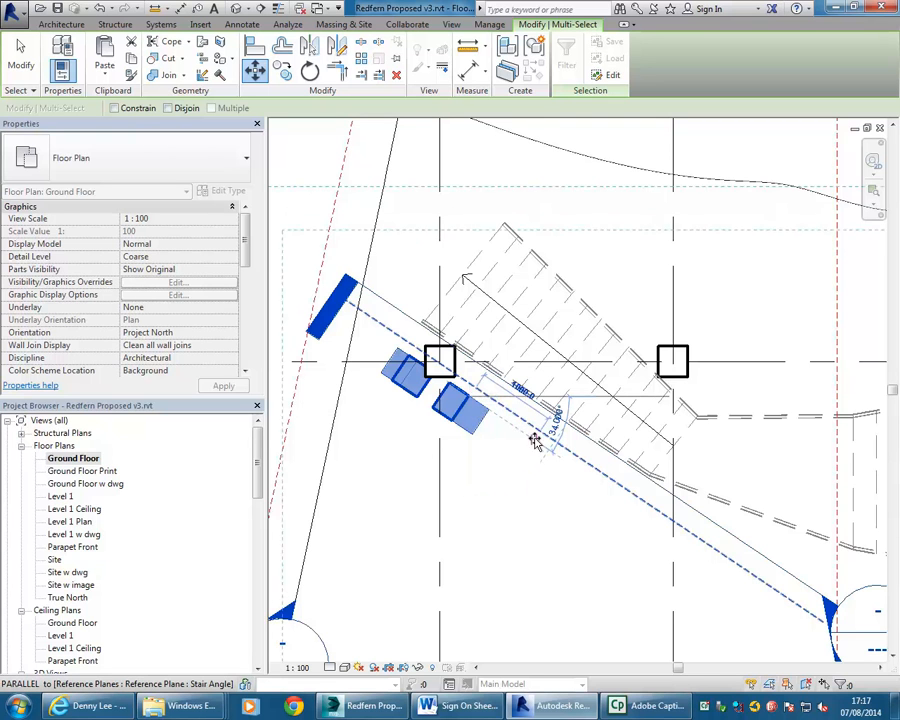
left_click(525, 434)
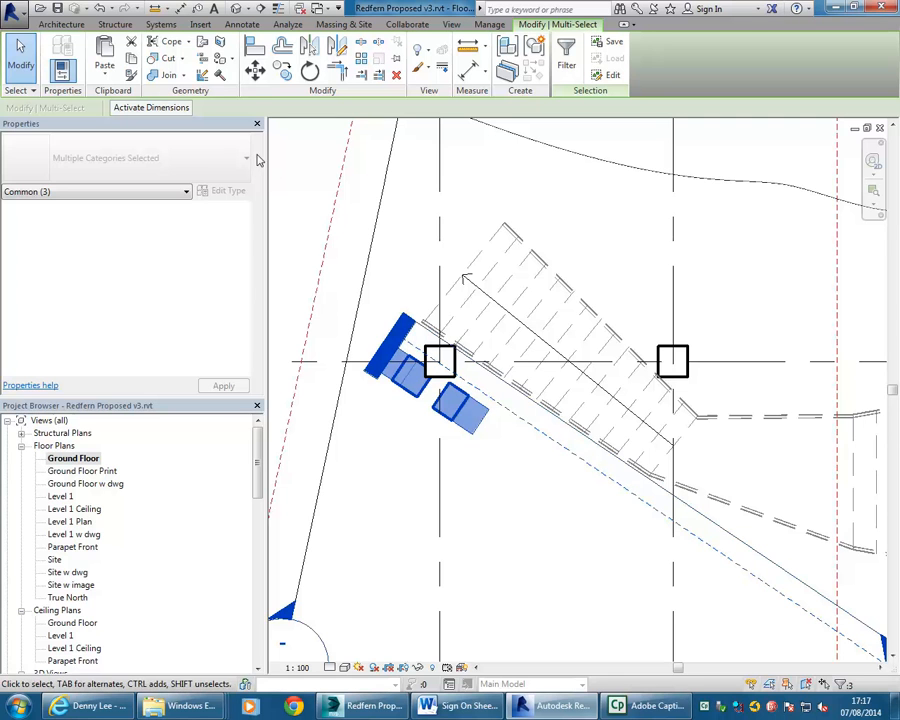
- Move the selected wall, reference plane and section back up the flight, parallel to the Stair Angle reference plane, and clear the selection
key("m")
key("v")
left_click(526, 429)
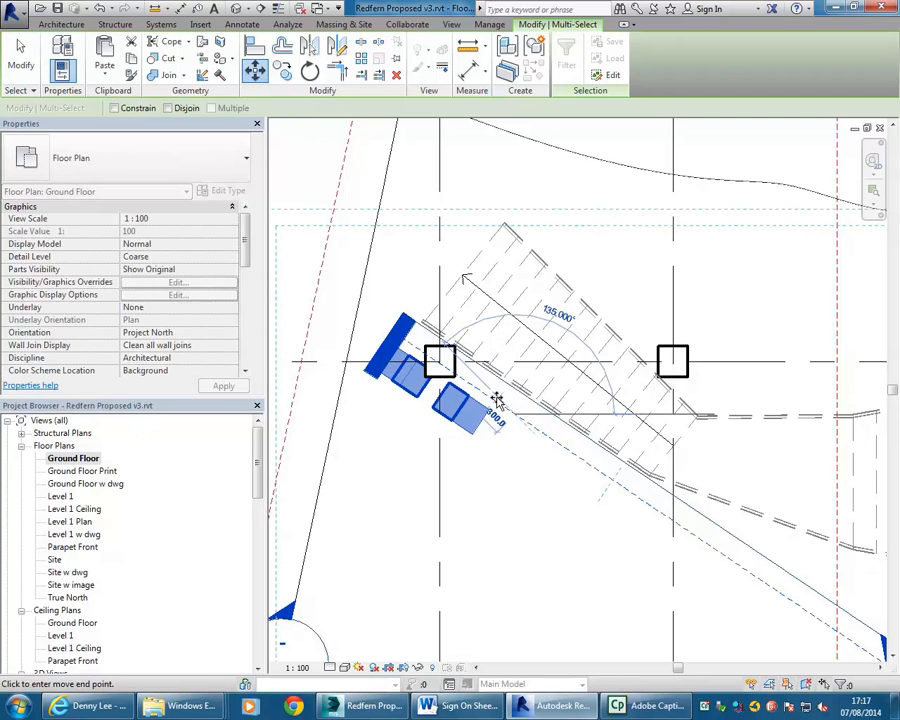
left_click(480, 392)
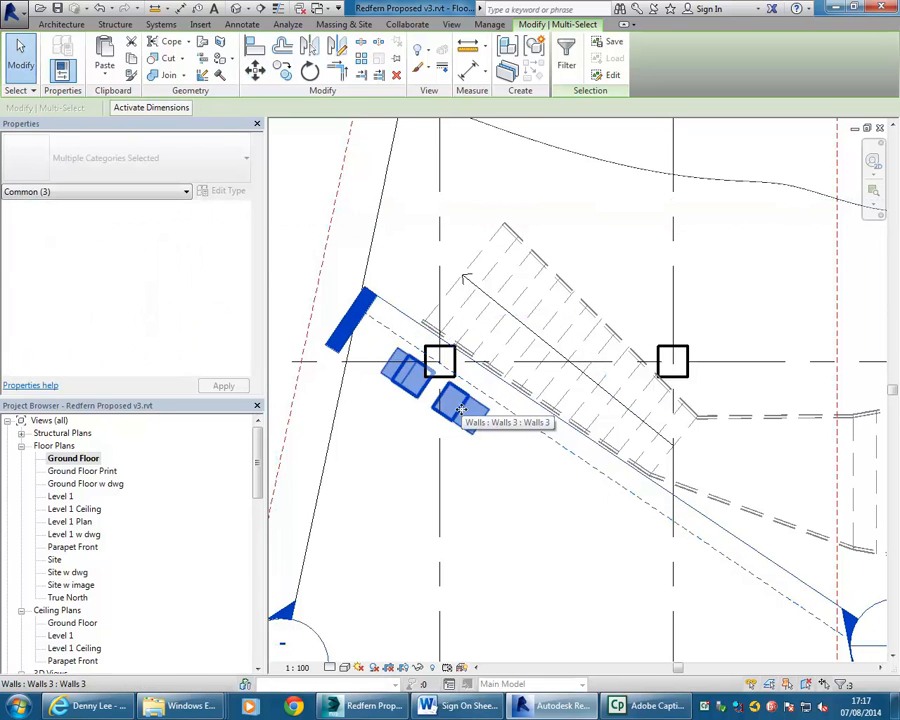
key("Escape")
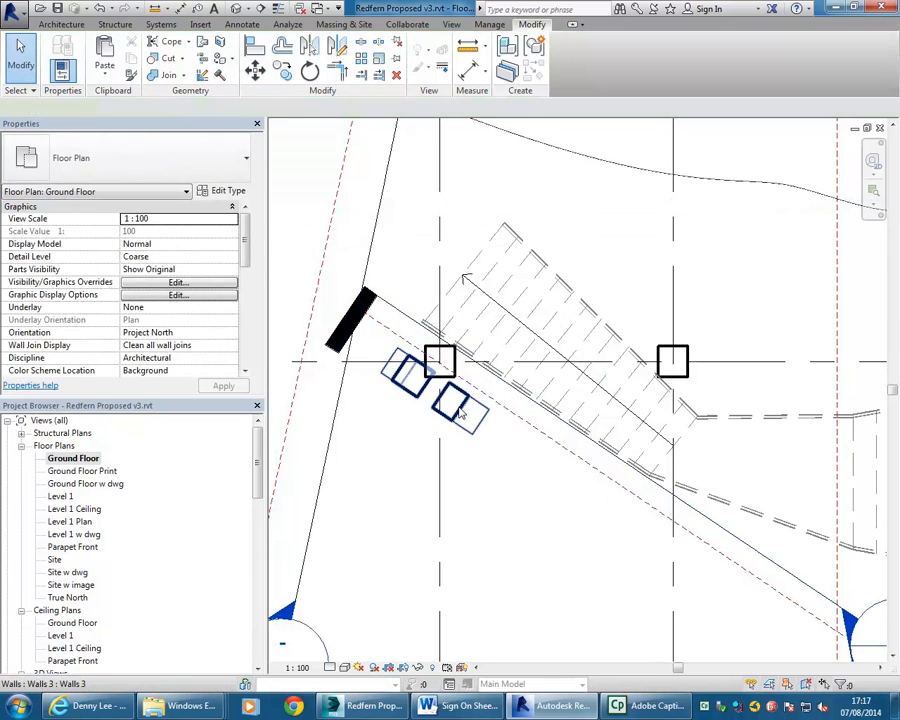
- Start in-place editing of the wall and select its X-shaped extrusion in the stair section view
left_click(462, 410)
left_click(570, 66)
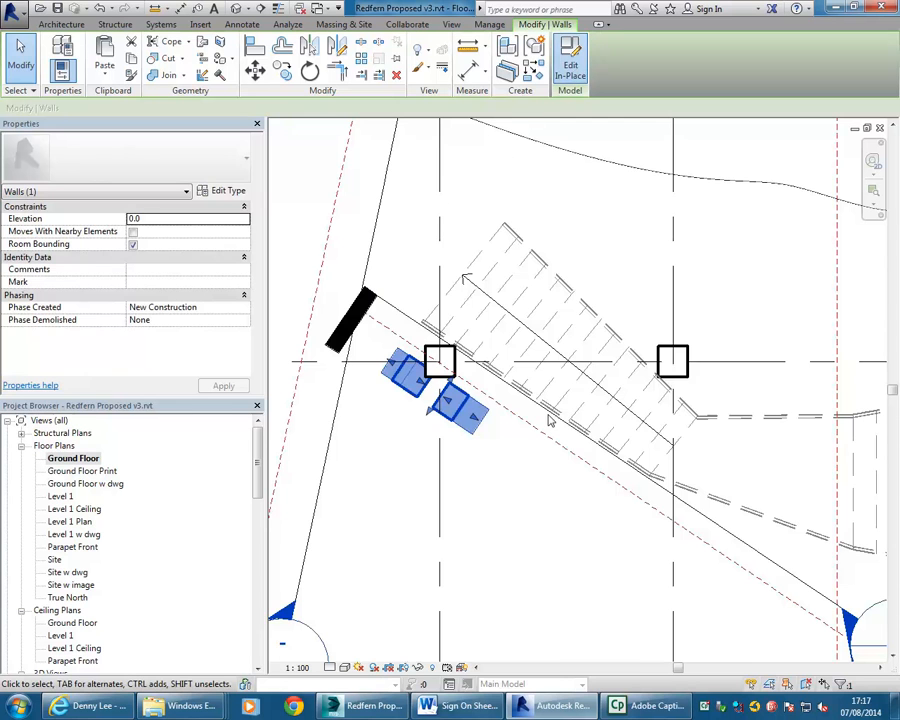
scroll(590, 457, "down", 4)
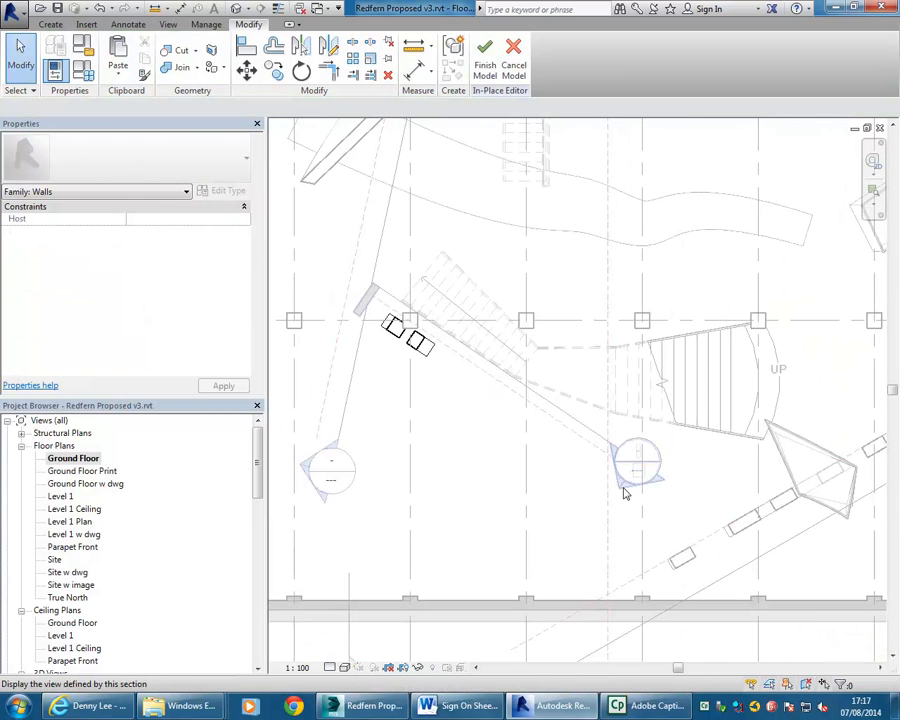
double_click(622, 485)
scroll(378, 410, "down", 3)
scroll(381, 440, "up", 2)
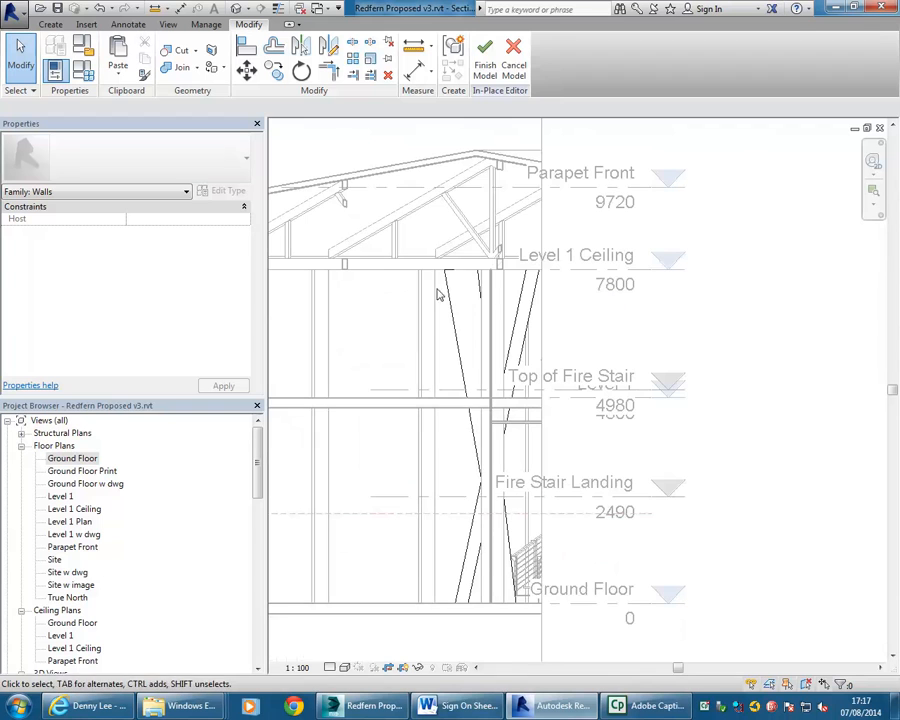
left_click(467, 383)
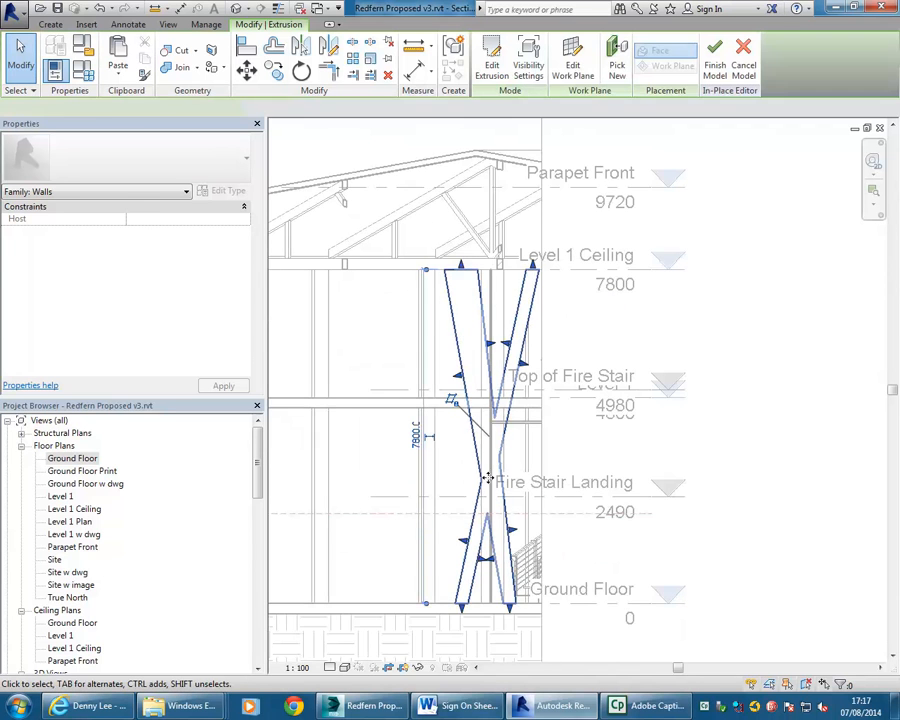
- Nudge the X-shaped extrusion sideways along the Stair Angle plane in the section, checking its position in the Ground Floor plan
key("Right")
key("Left")
key("Right")
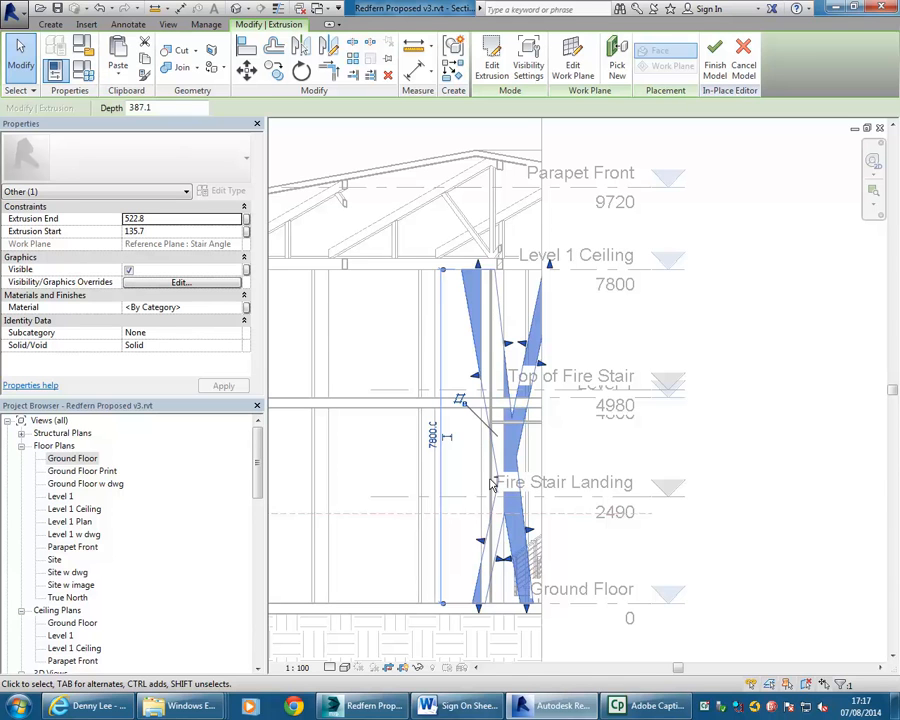
double_click(70, 459)
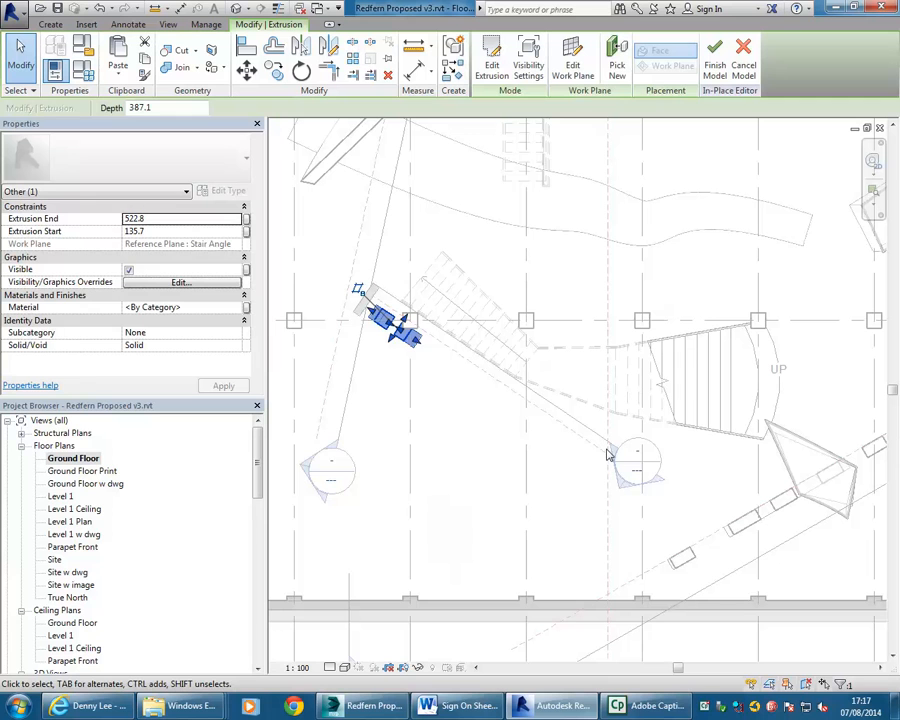
double_click(620, 484)
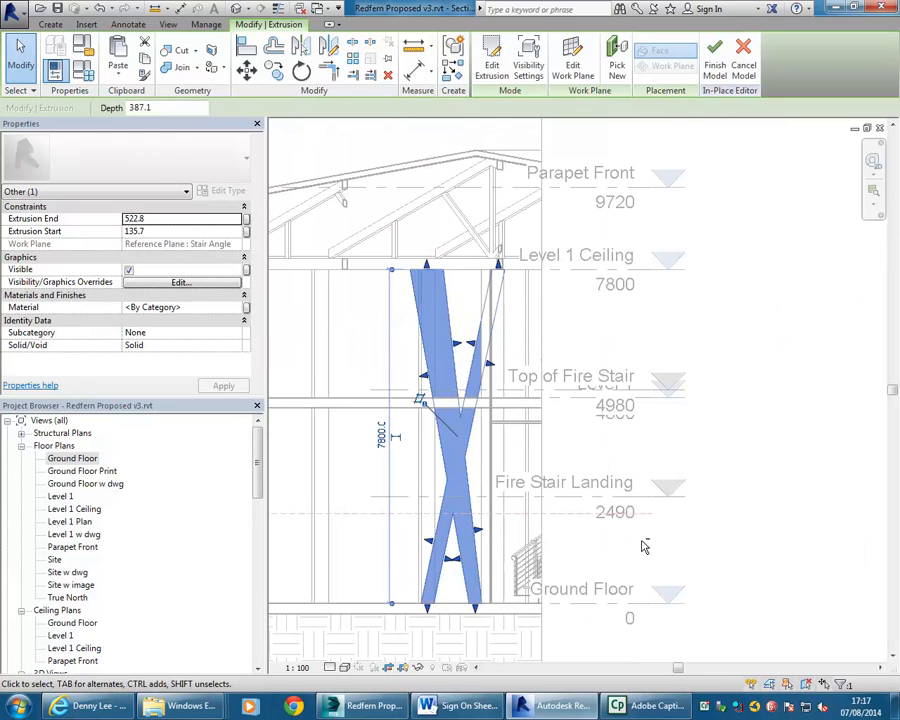
double_click(74, 459)
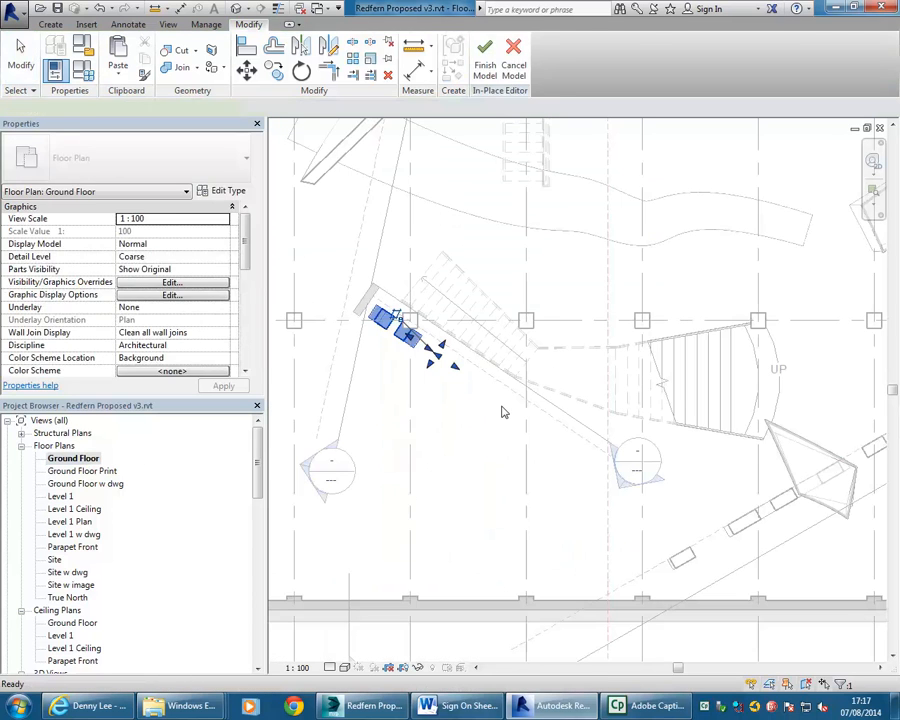
middle_click_drag(508, 416, 555, 450)
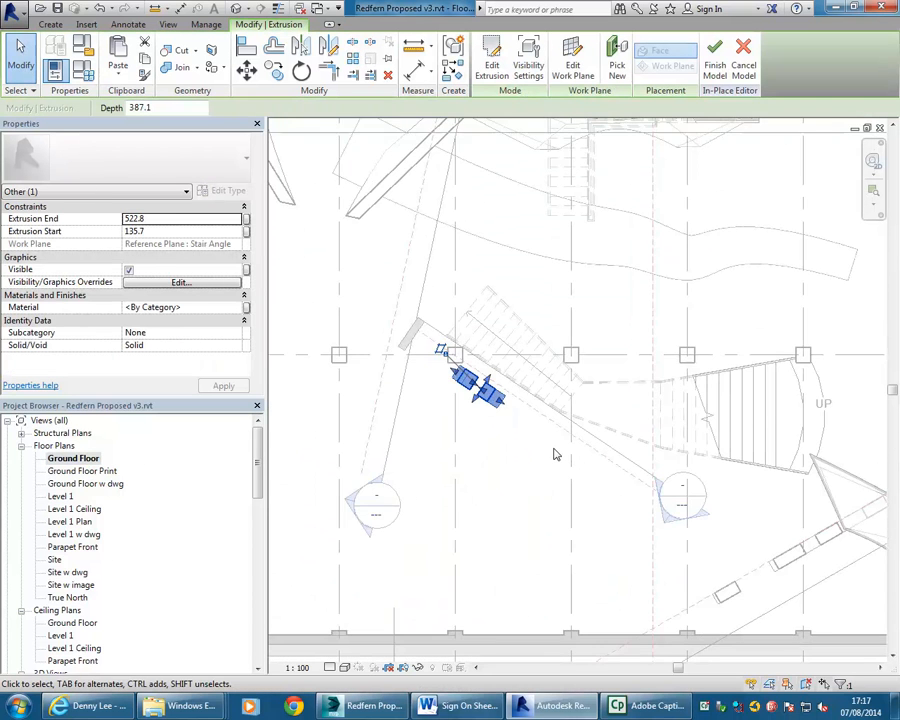
- Check the extrusion's position in the stair section, return to the Ground Floor plan and finish the in-place model
scroll(556, 450, "down", 2)
double_click(645, 500)
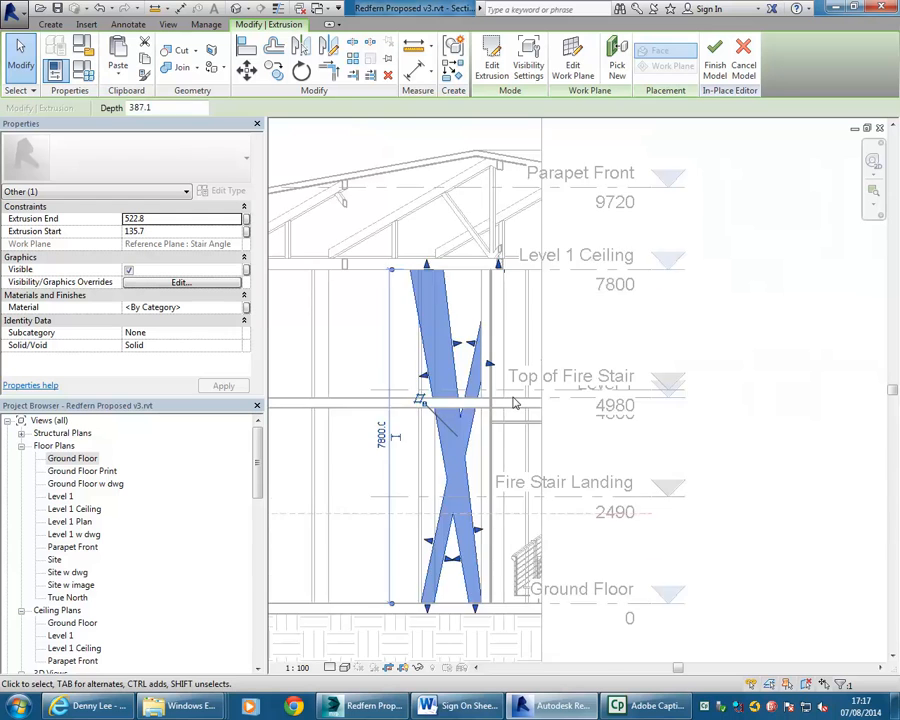
scroll(514, 343, "down", 2)
scroll(516, 426, "up", 1)
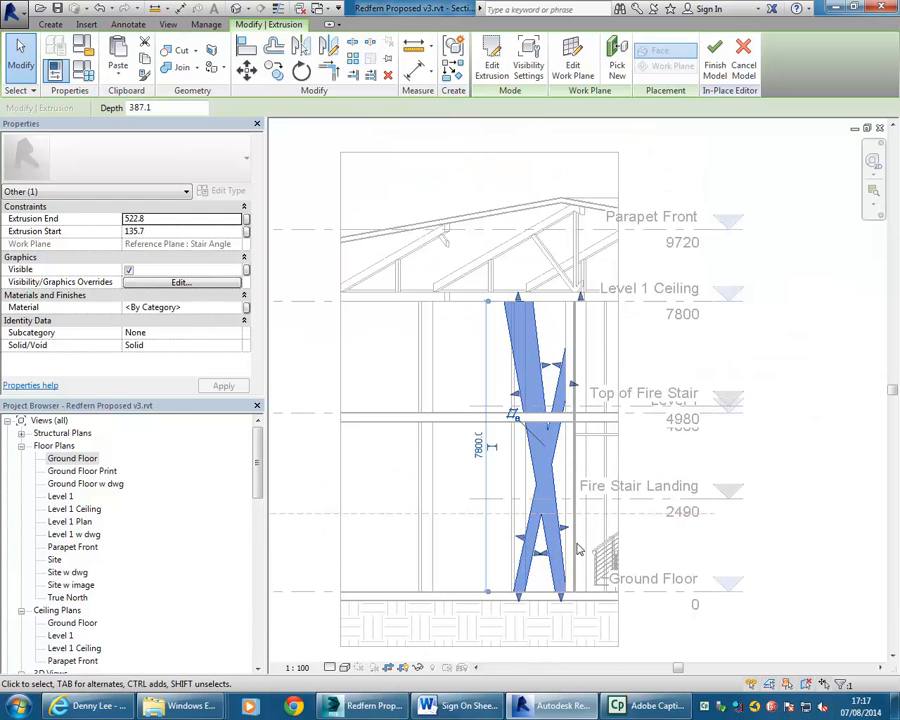
double_click(88, 458)
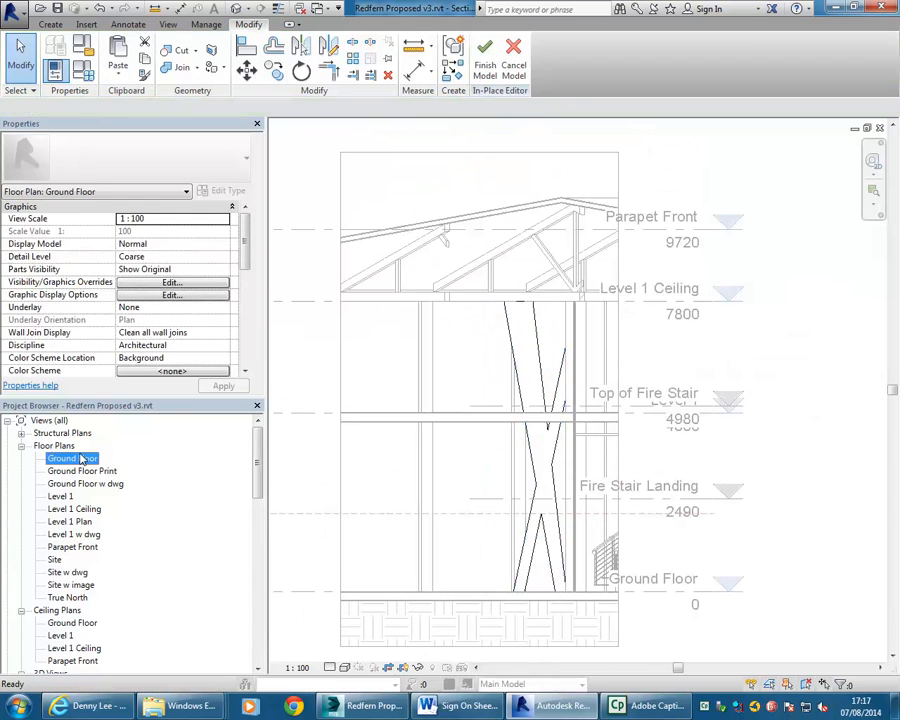
left_click(533, 397)
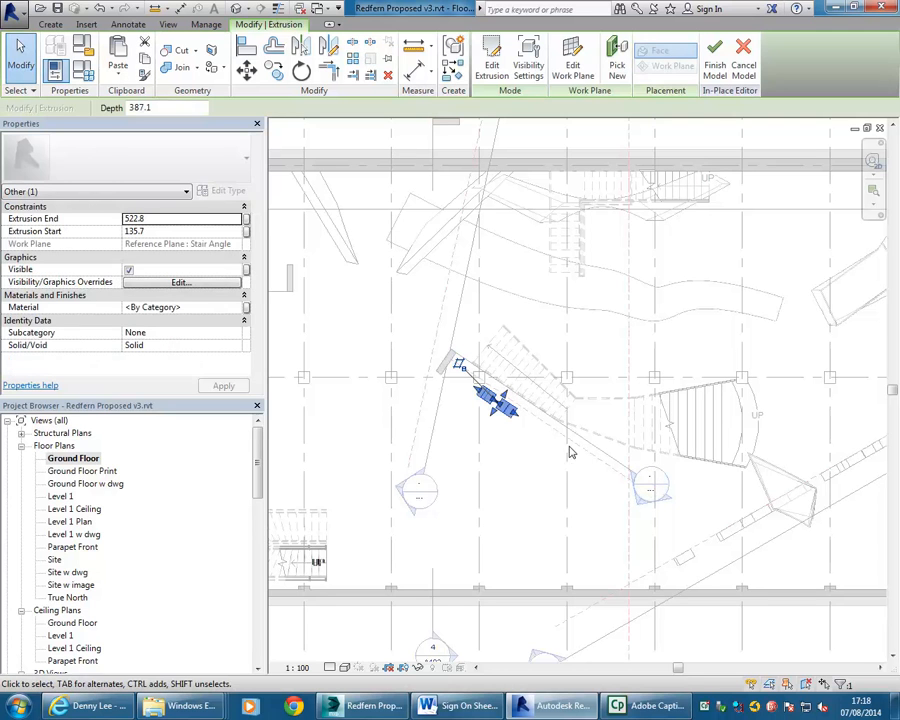
left_click(509, 496)
left_click(488, 73)
- Move the stair section line away from the Stair Angle reference plane so that it crosses the staircase's upper flight
left_click(604, 453)
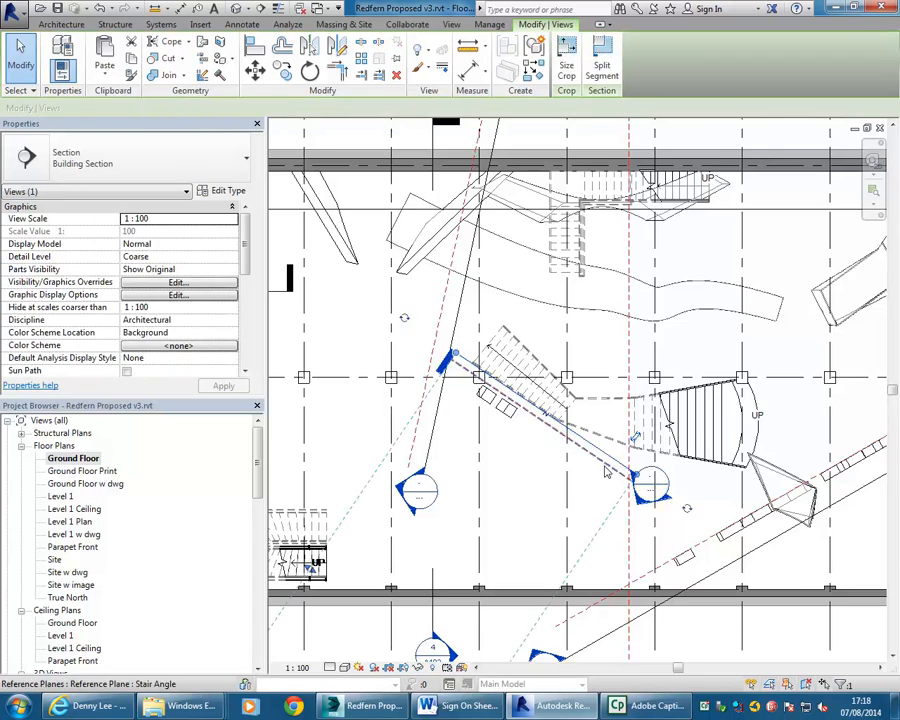
scroll(604, 467, "up", 3)
middle_click_drag(604, 467, 620, 477)
left_click_drag(618, 477, 630, 392)
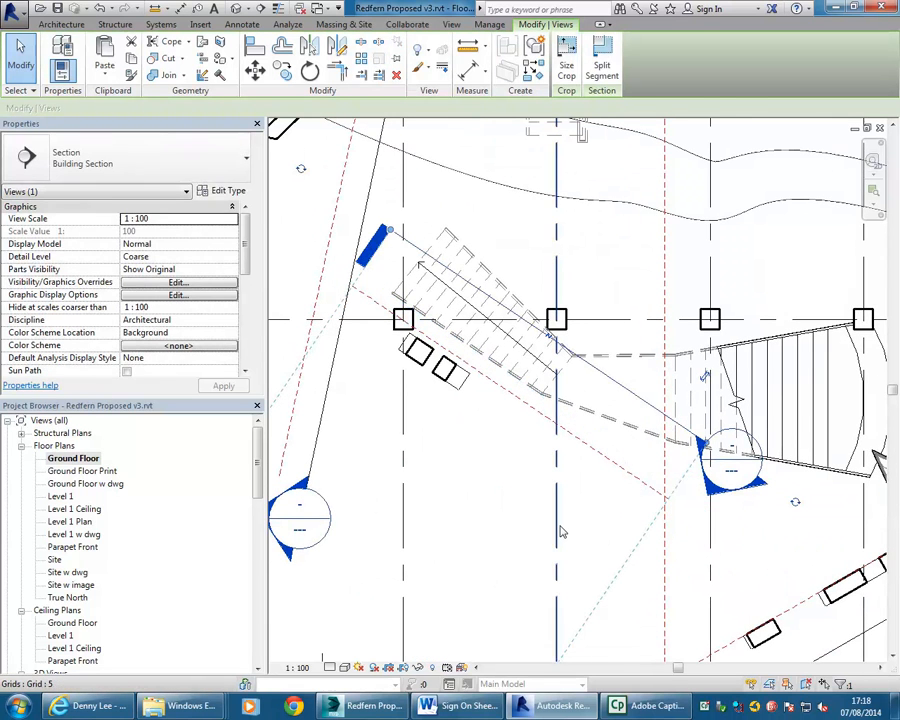
left_click(559, 526)
left_click(517, 519)
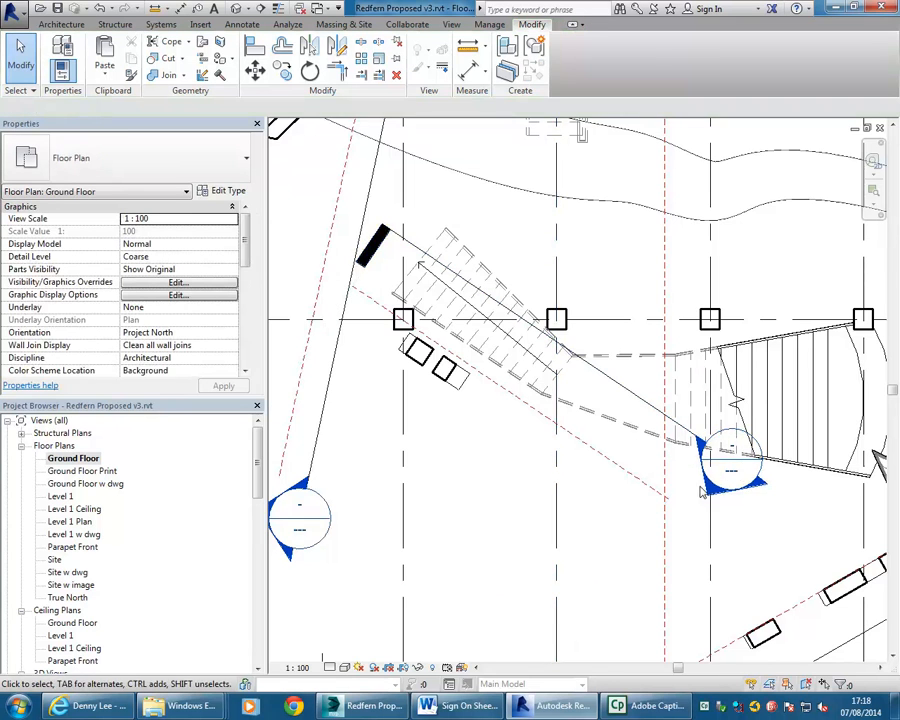
- Select the Level 1 timber floor crossing the stair in Section 8 and start editing its boundary in the Level 1 plan
double_click(707, 489)
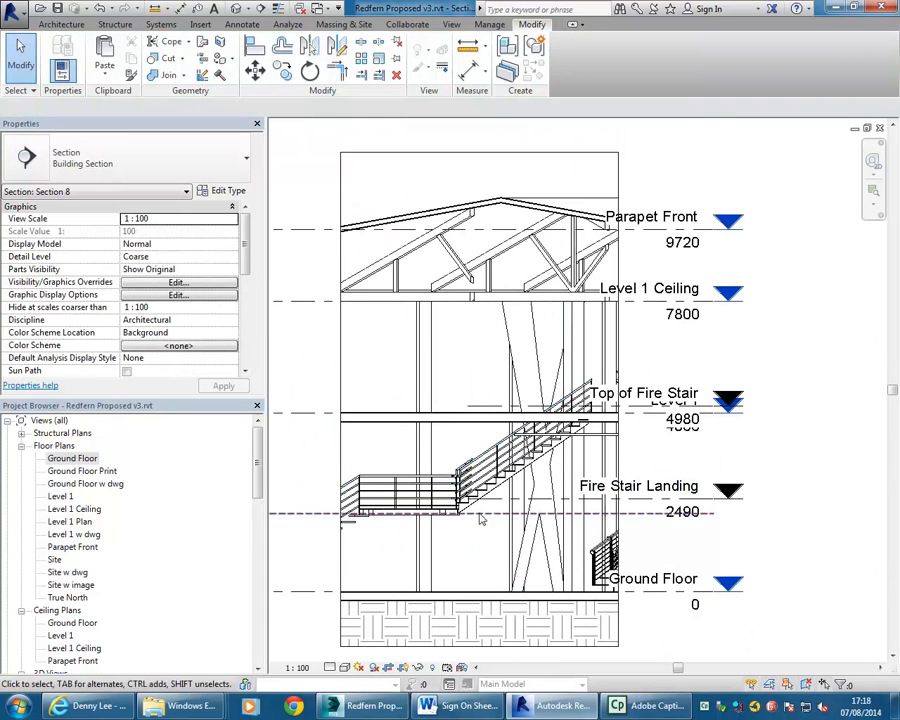
scroll(572, 479, "up", 2)
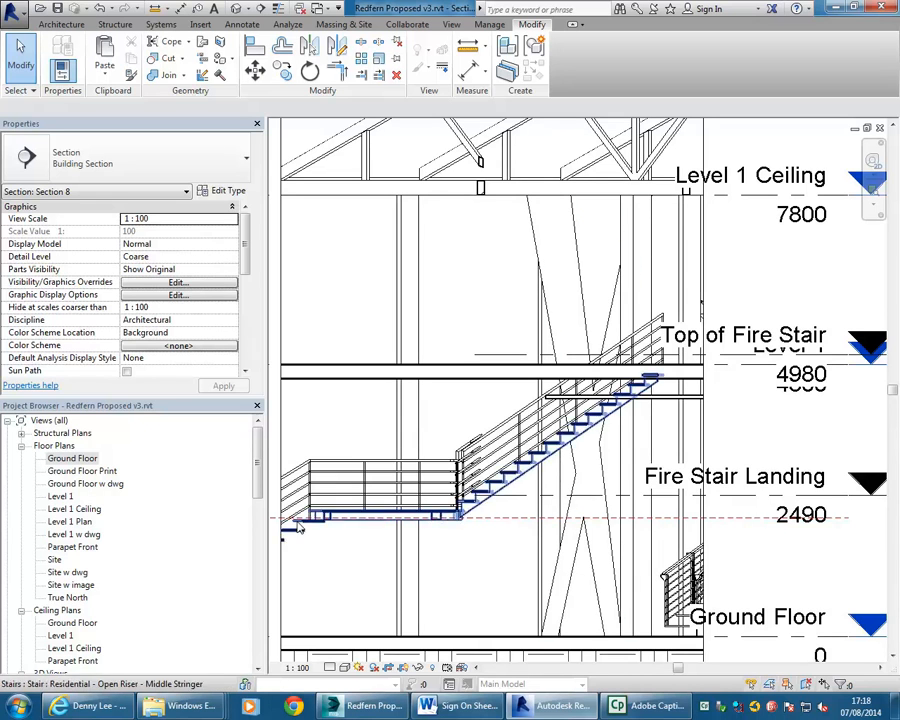
left_click(504, 383)
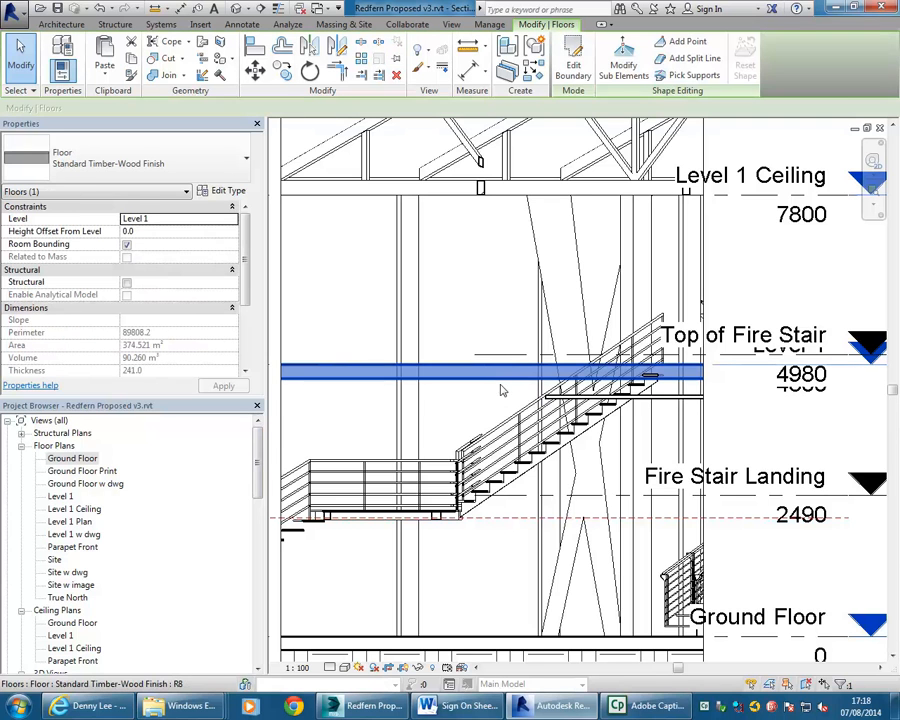
double_click(60, 496)
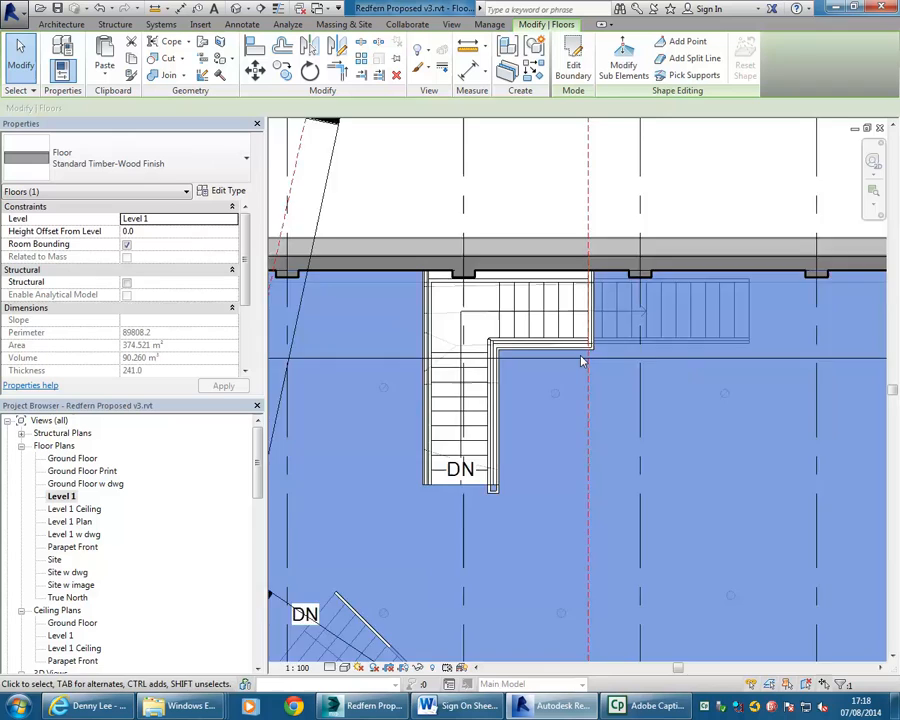
scroll(561, 457, "down", 3)
middle_click_drag(545, 543, 584, 351)
scroll(561, 347, "up", 1)
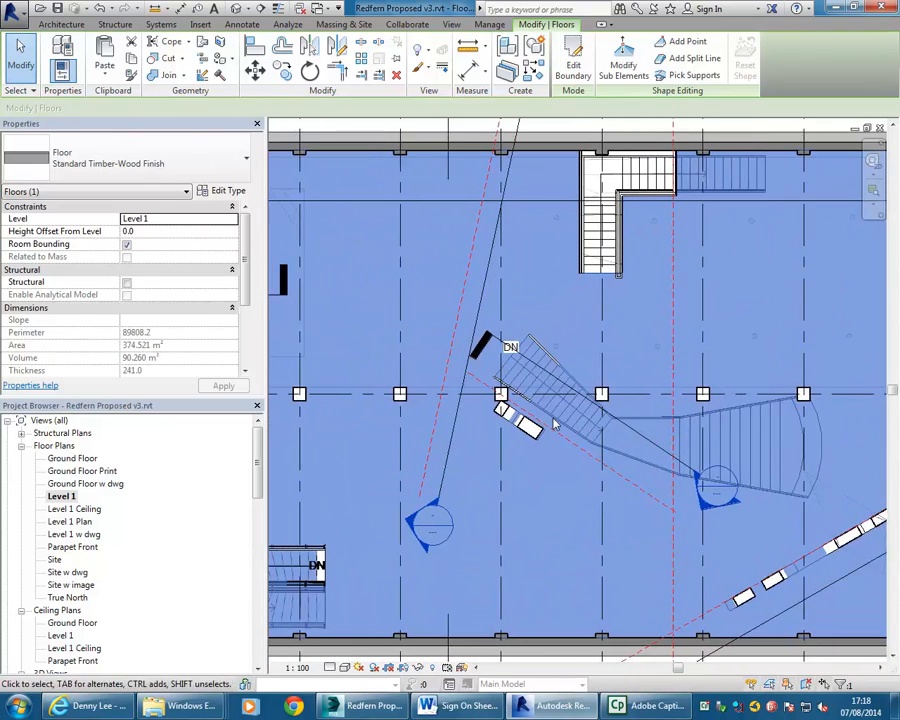
scroll(554, 422, "up", 1)
middle_click_drag(554, 422, 504, 472)
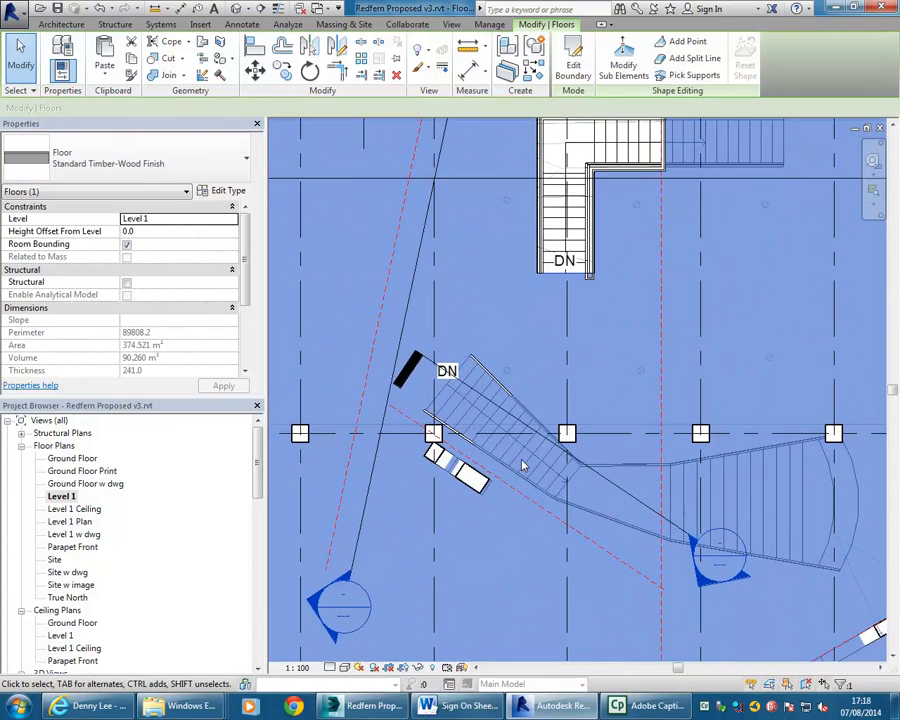
scroll(524, 465, "up", 1)
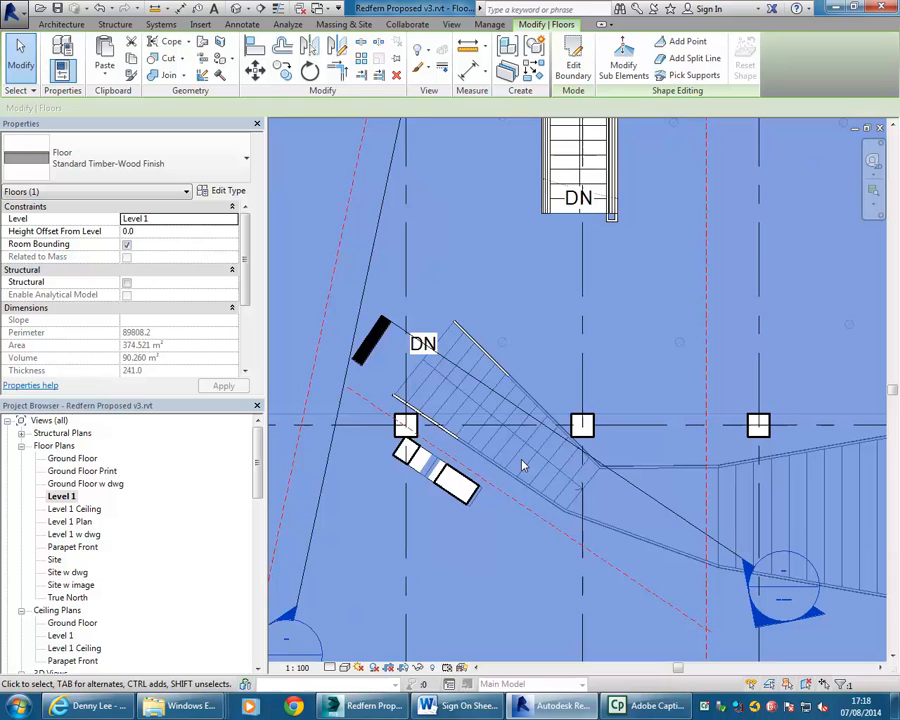
left_click(573, 65)
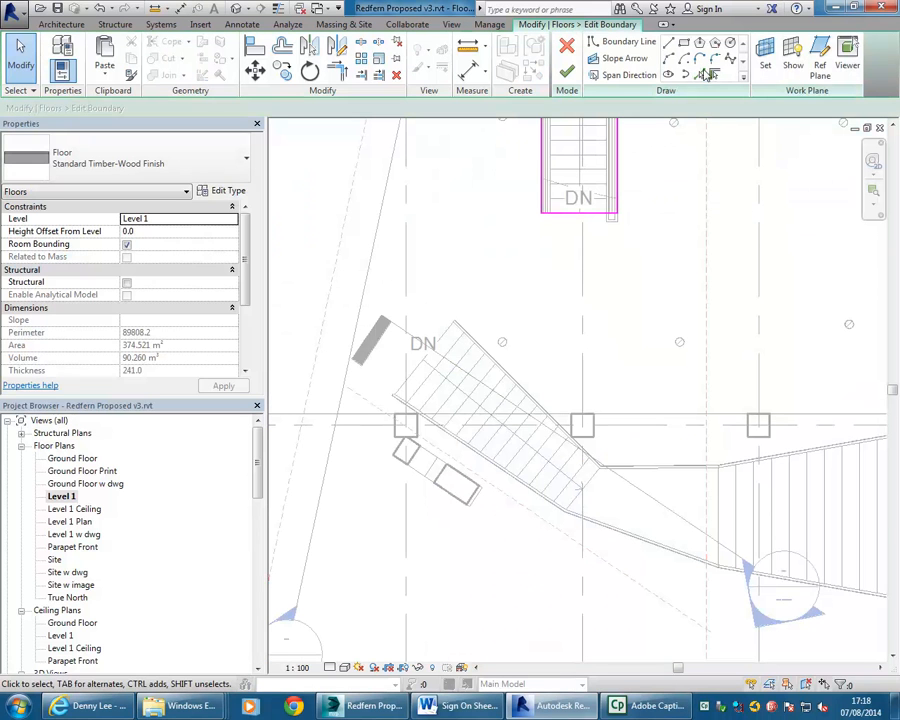
- Pick the top edge and both outer railing lines of the angled upper flight as floor boundary lines
scroll(411, 358, "up", 4)
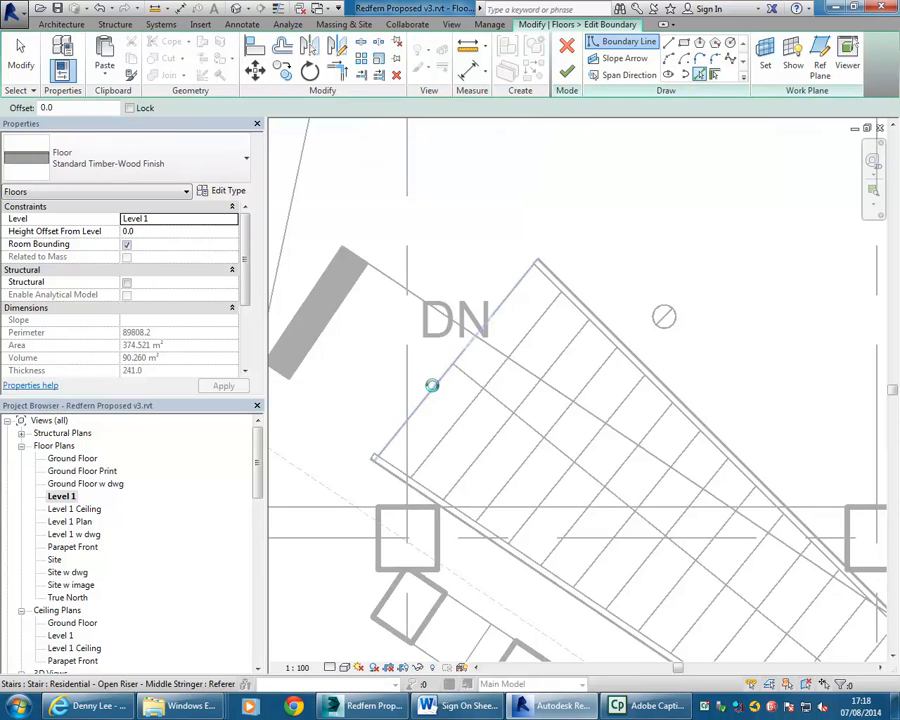
scroll(682, 444, "up", 2)
scroll(660, 430, "down", 4)
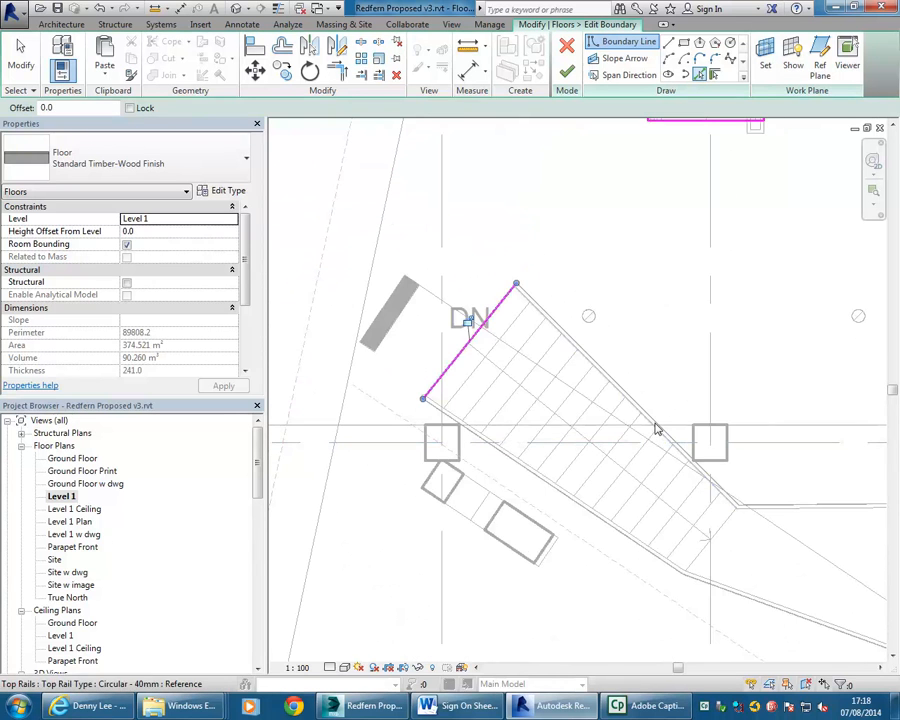
left_click(652, 418)
scroll(603, 500, "up", 3)
left_click(630, 553)
scroll(702, 585, "down", 2)
middle_click_drag(702, 585, 462, 466)
- Close the opening's boundary by picking the landing's two railing edges and the edge where the lower flight begins
left_click(623, 545)
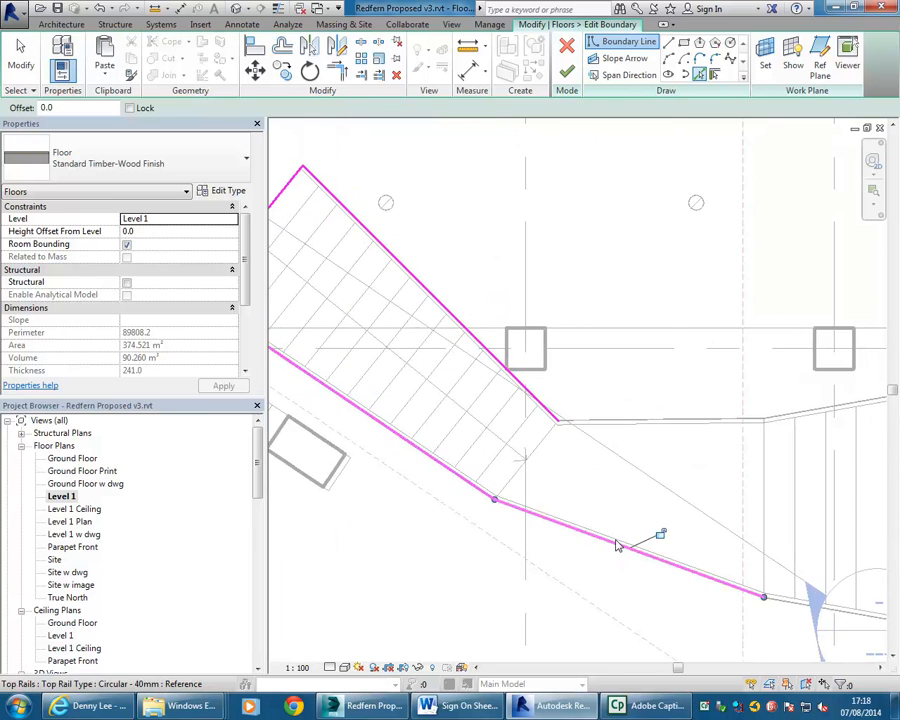
middle_click_drag(774, 450, 633, 492)
left_click(624, 490)
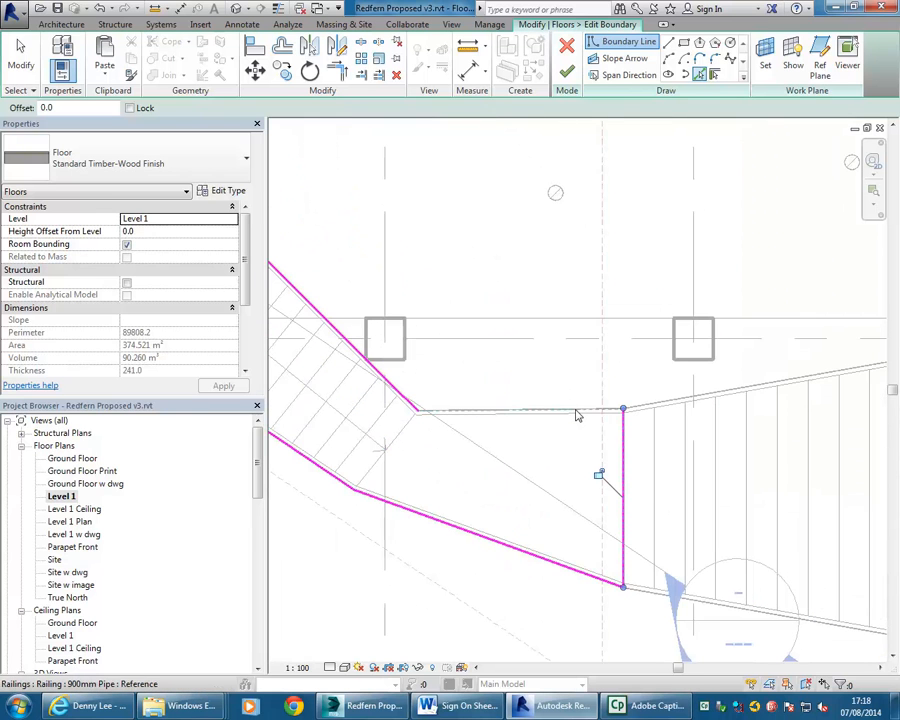
left_click(576, 413)
middle_click_drag(466, 518, 631, 553)
scroll(621, 543, "down", 2)
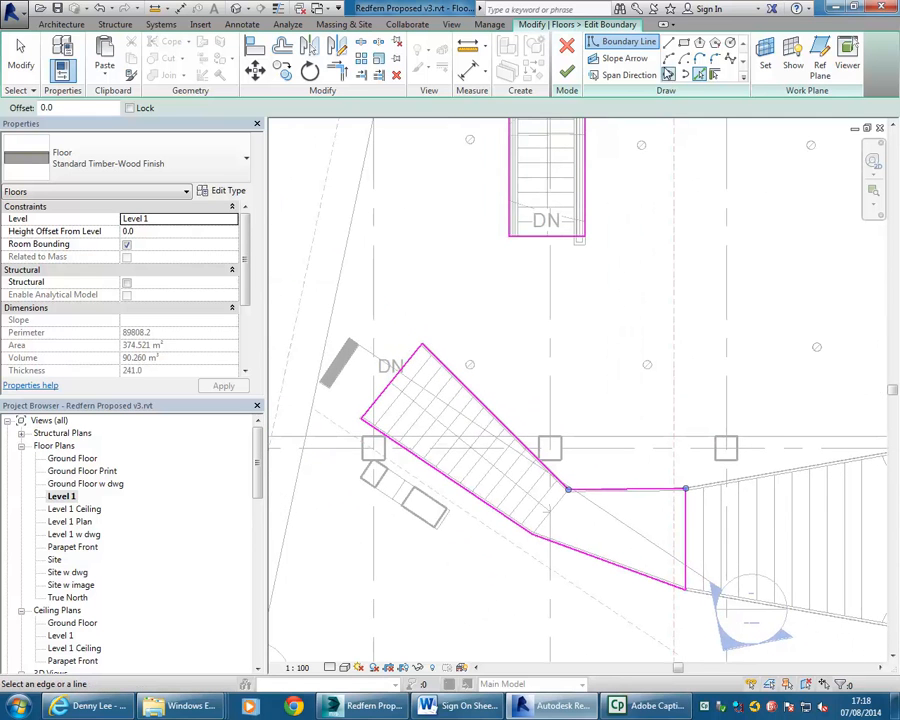
- Finish the floor boundary without attaching walls to the floor's bottom, and select the Section 8 line across the staircase
left_click(568, 73)
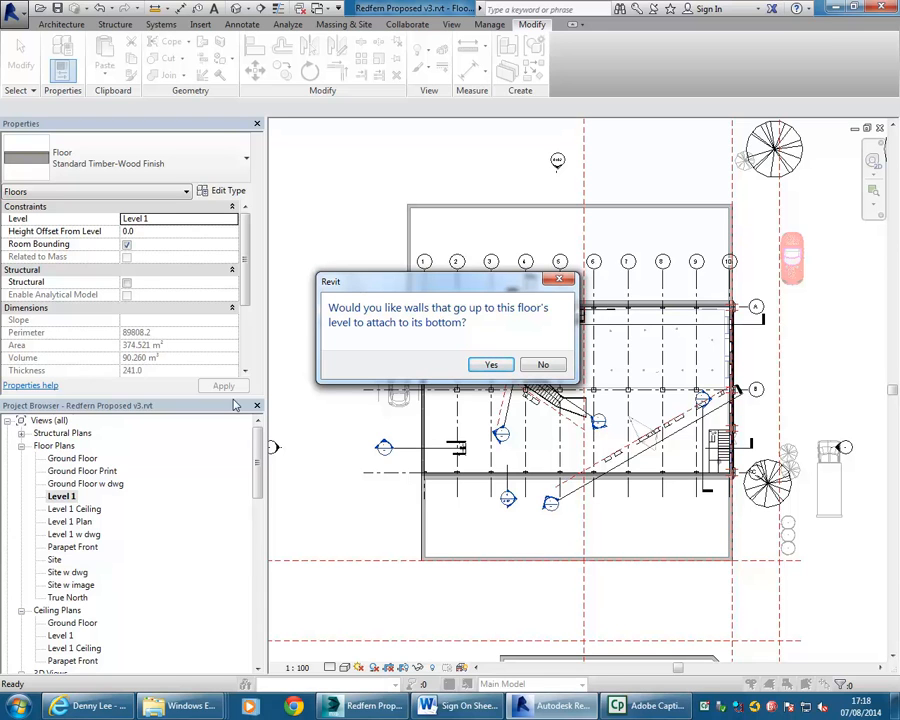
left_click(543, 365)
scroll(555, 366, "up", 5)
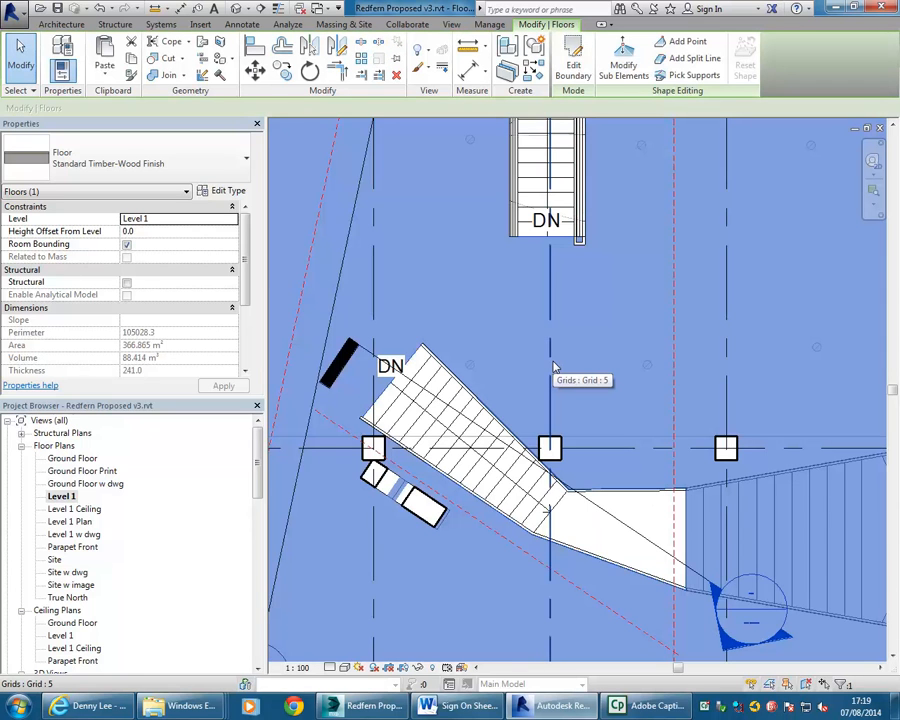
middle_click_drag(555, 366, 532, 284)
left_click(587, 435)
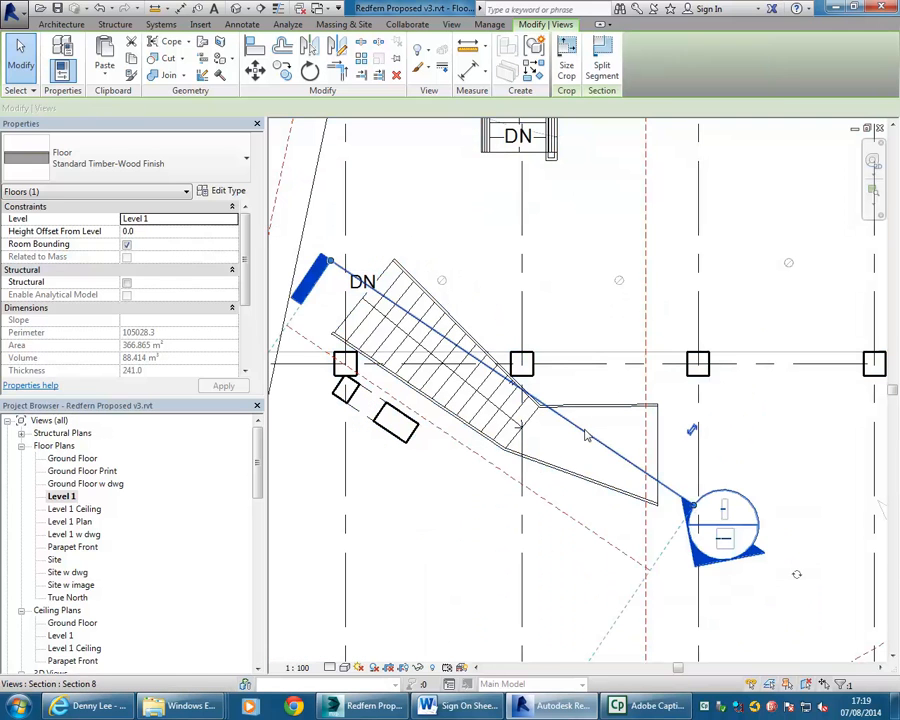
- Nudge the Section 8 line down so it runs through the middle of the staircase's angled upper flight
left_click_drag(587, 435, 583, 428)
key("Down")
key("Down")
key("Down")
key("Down")
key("Down")
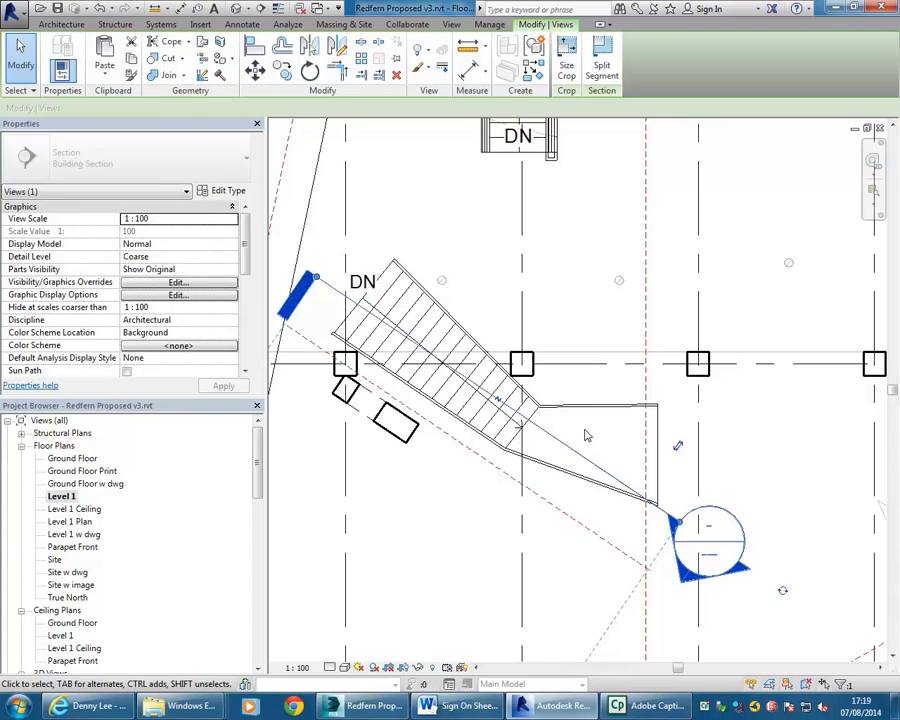
left_click(405, 522)
- Move the X-shaped in-place wall up against the Stair Angle reference plane beside the upper flight
left_click(405, 443)
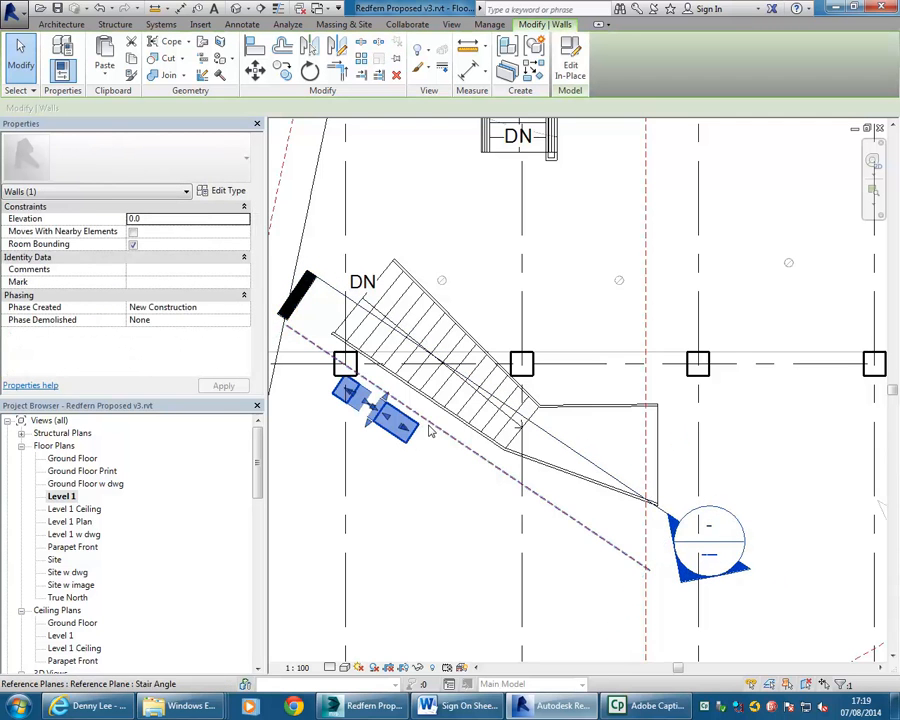
scroll(362, 388, "up", 3)
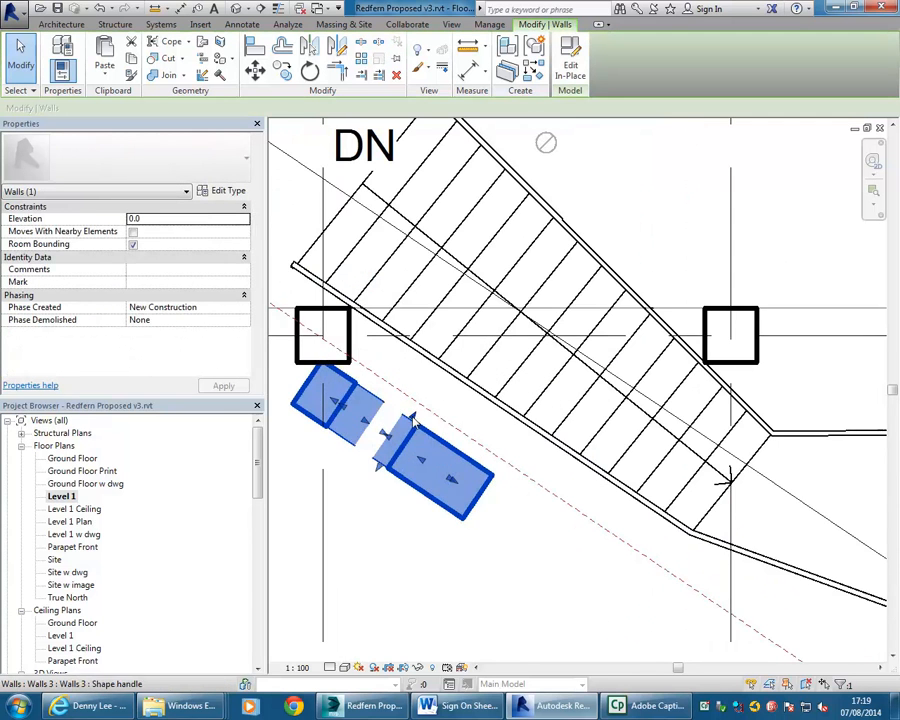
left_click_drag(421, 408, 423, 405)
left_click_drag(379, 466, 446, 484)
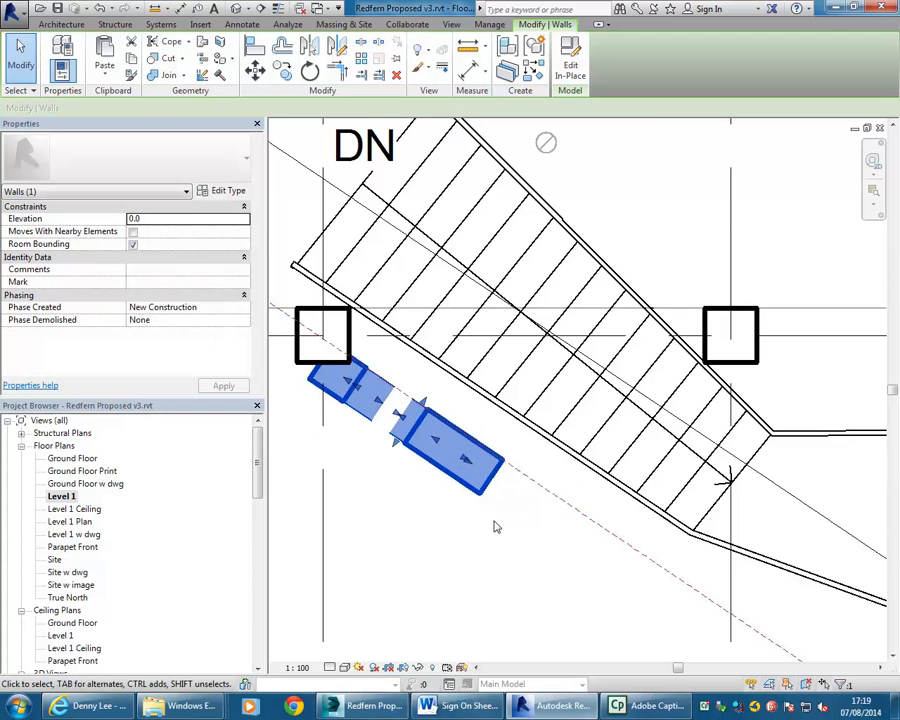
scroll(494, 527, "down", 2)
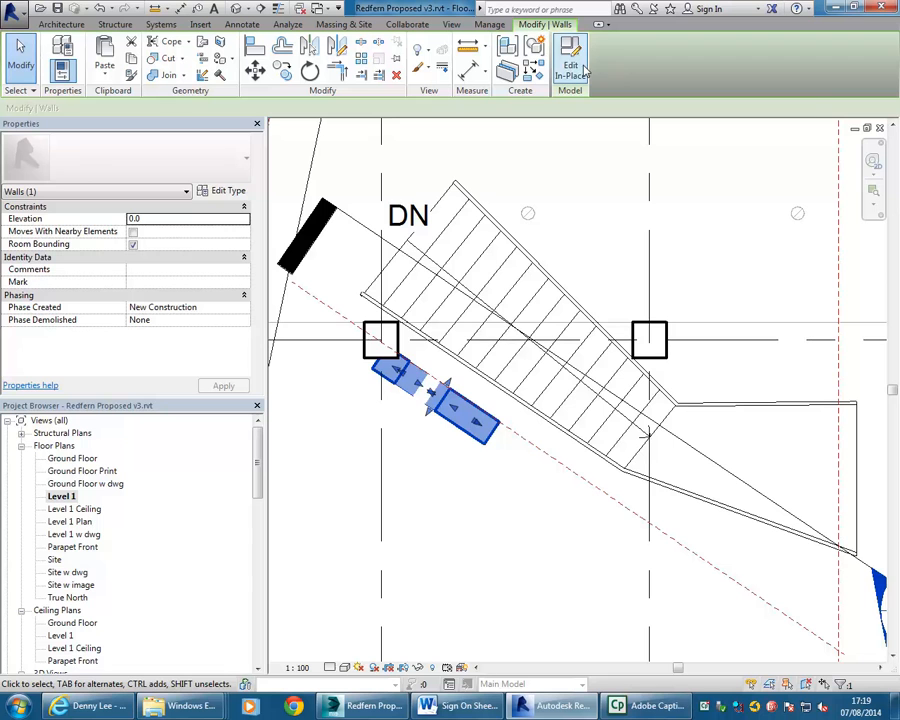
left_click(493, 498)
scroll(502, 503, "down", 3)
middle_click_drag(504, 504, 483, 434)
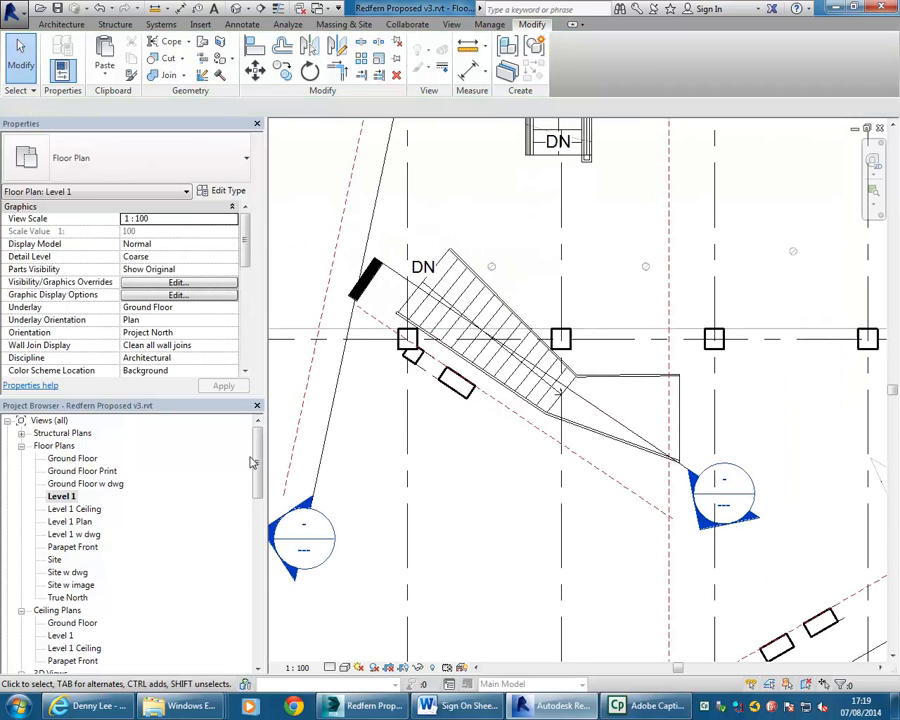
- Open the 3D Cutaway interior view and examine the stair opening from above for elements still crossing it
left_click_drag(258, 470, 257, 538)
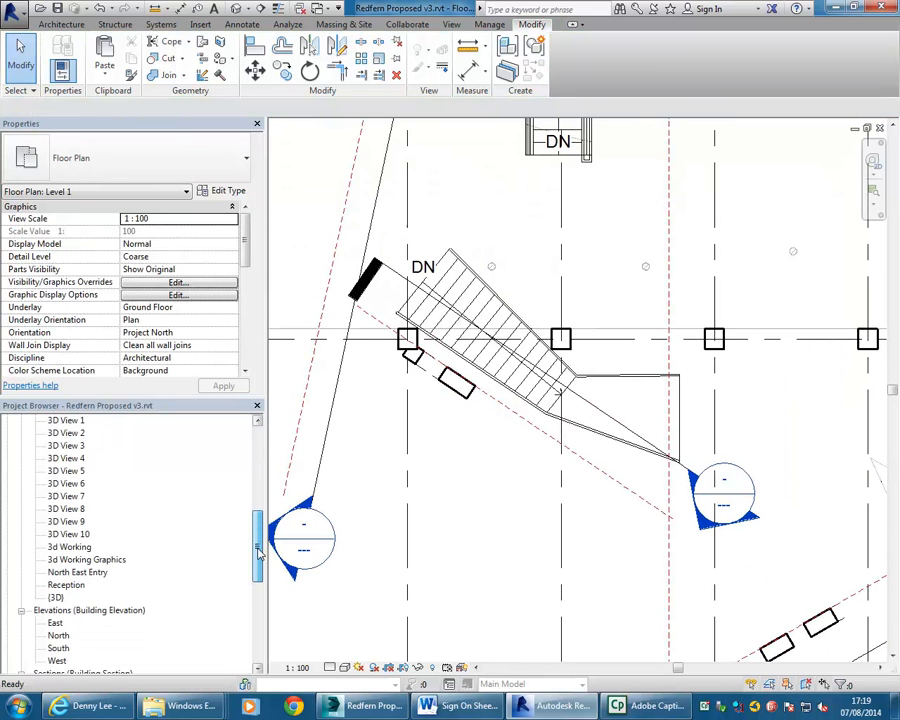
scroll(252, 578, "up", 4)
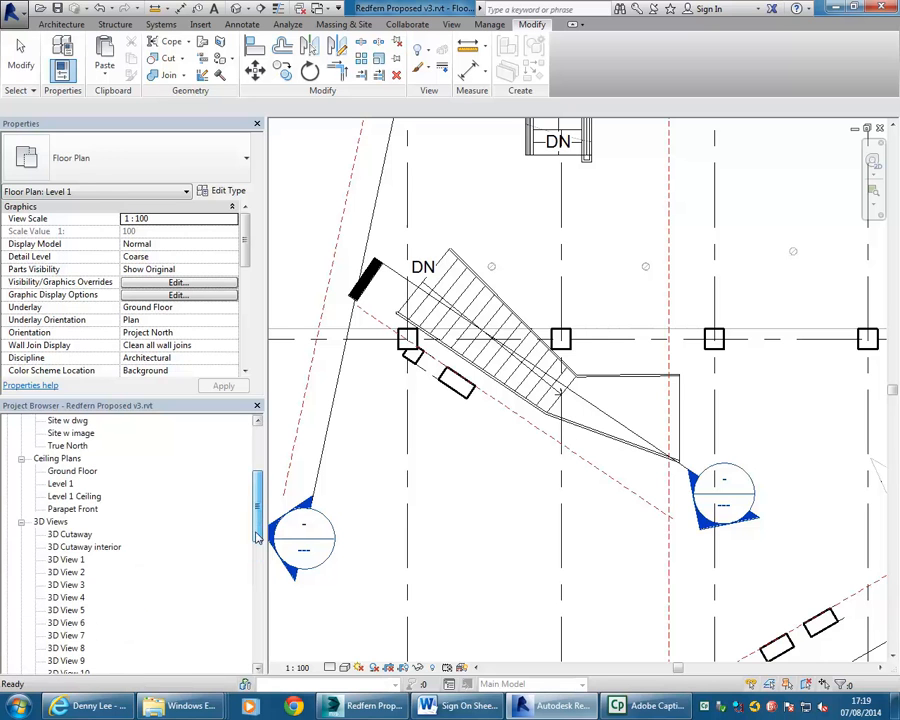
left_click(69, 534)
double_click(87, 547)
scroll(545, 426, "down", 1)
middle_click_drag(545, 426, 502, 443)
middle_click_drag(545, 413, 532, 476, "shift")
scroll(537, 348, "up", 2)
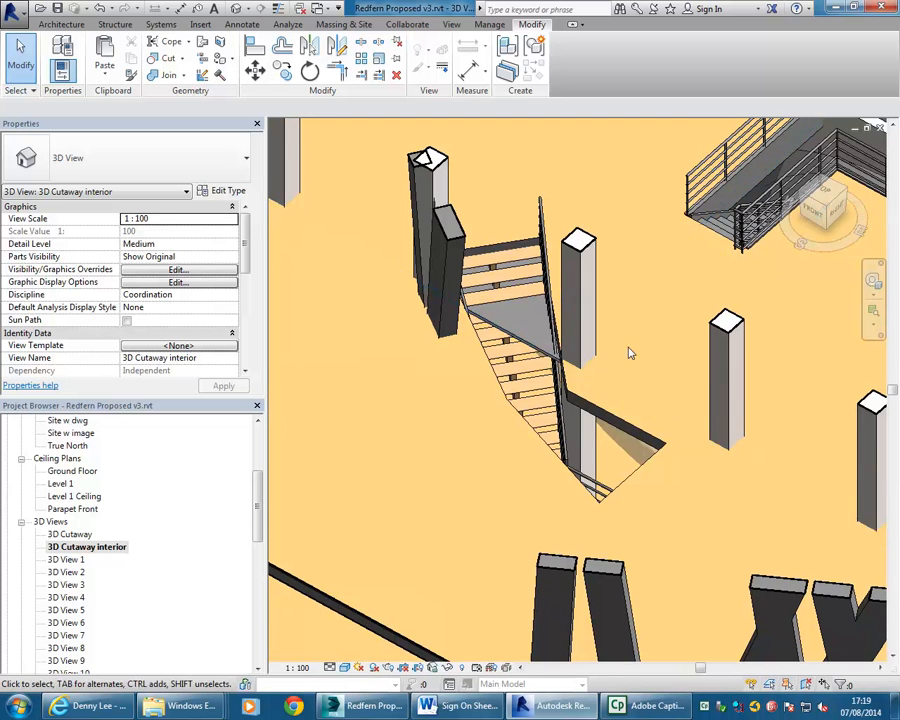
middle_click_drag(629, 334, 528, 417)
scroll(666, 281, "up", 3)
scroll(666, 281, "down", 3)
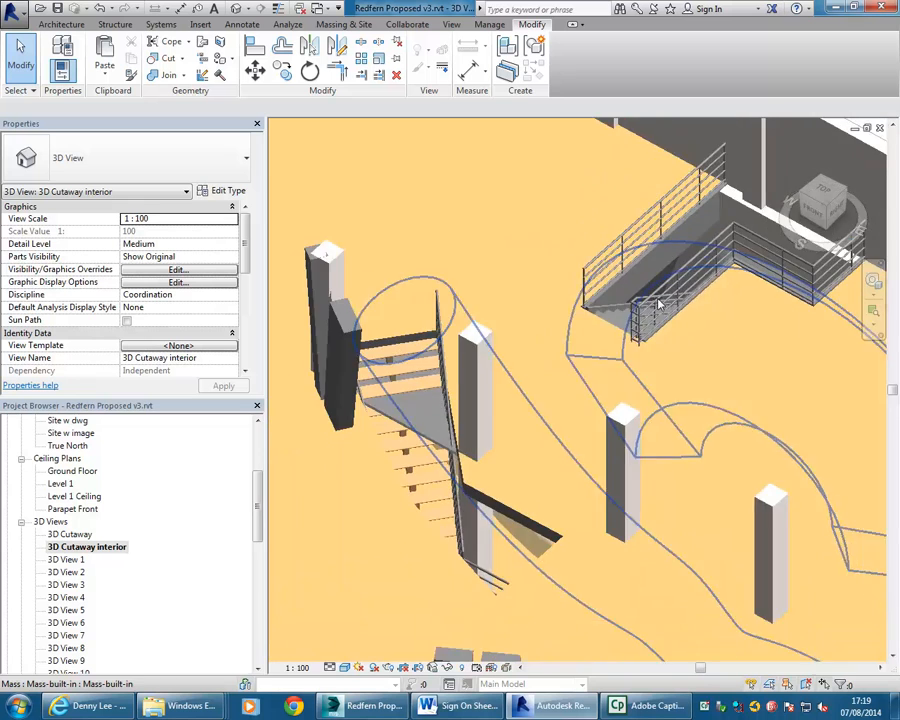
scroll(518, 379, "up", 2)
- Select the plain compound ceiling crossing the stair opening and start editing its boundary in the Level 1 plan
left_click(492, 403)
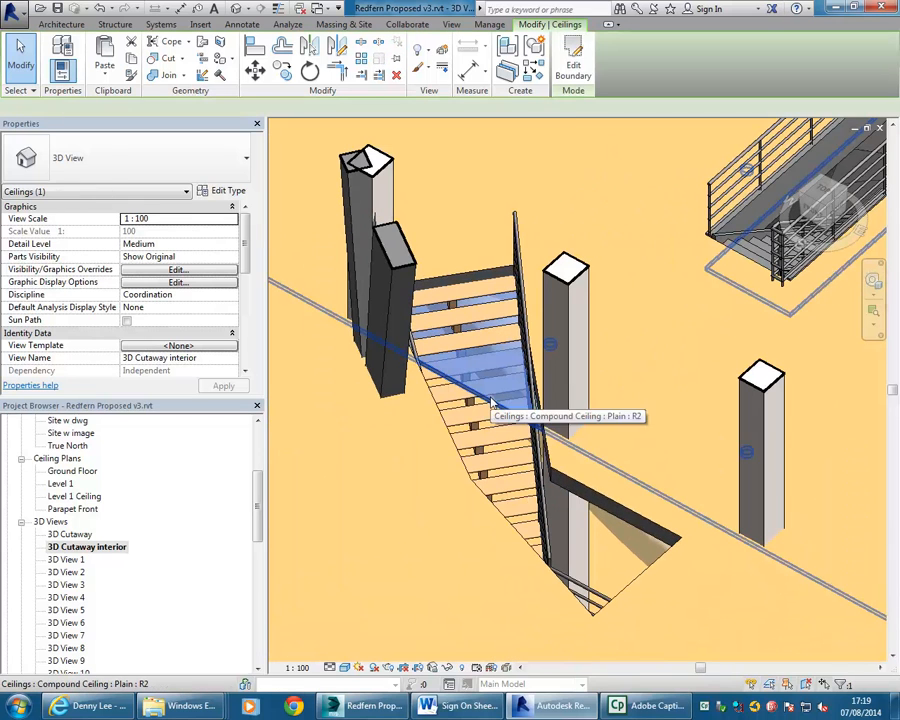
left_click(556, 58)
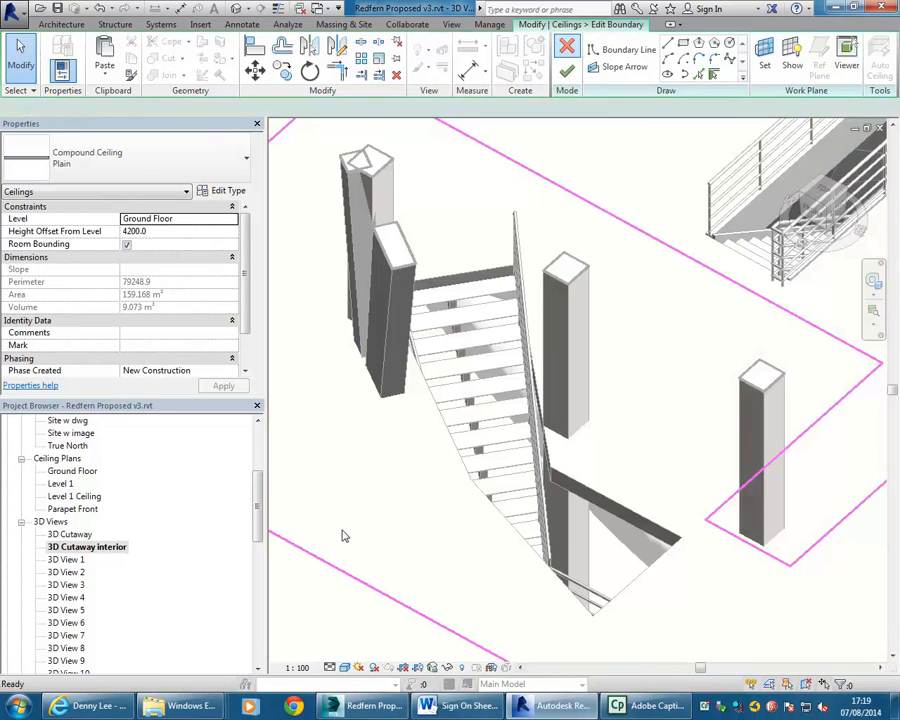
left_click_drag(258, 510, 258, 462)
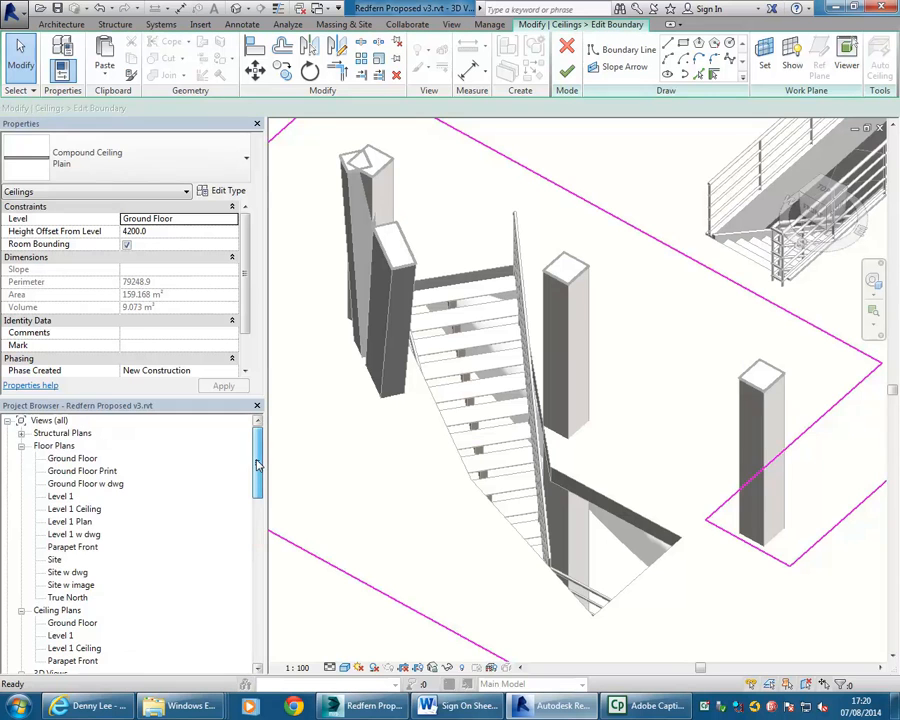
double_click(62, 496)
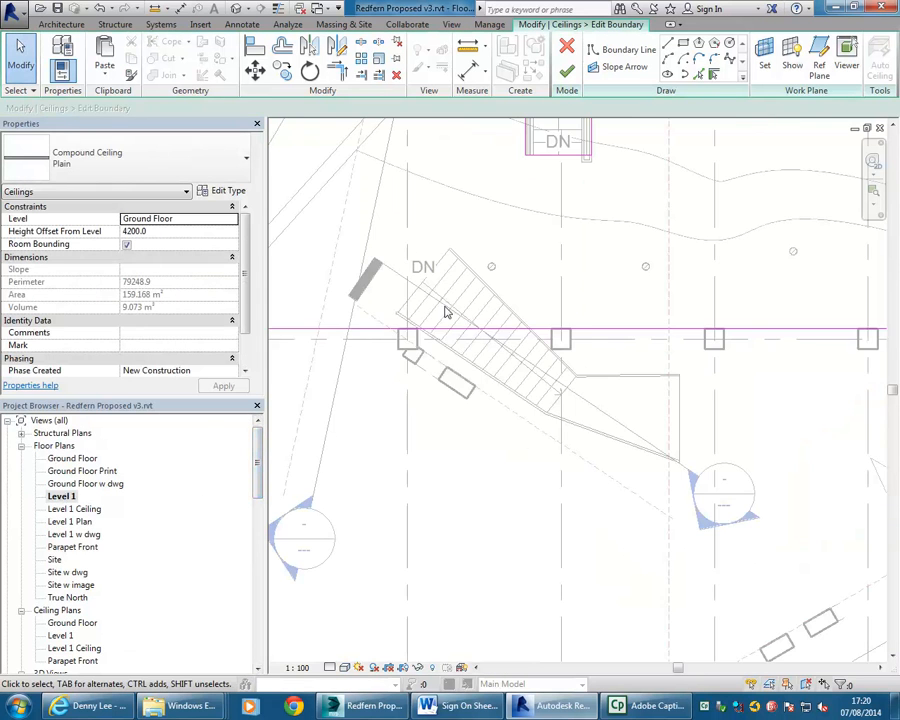
- Pick the upper flight's two outer railing lines and its top edge as ceiling boundary lines
scroll(447, 313, "up", 3)
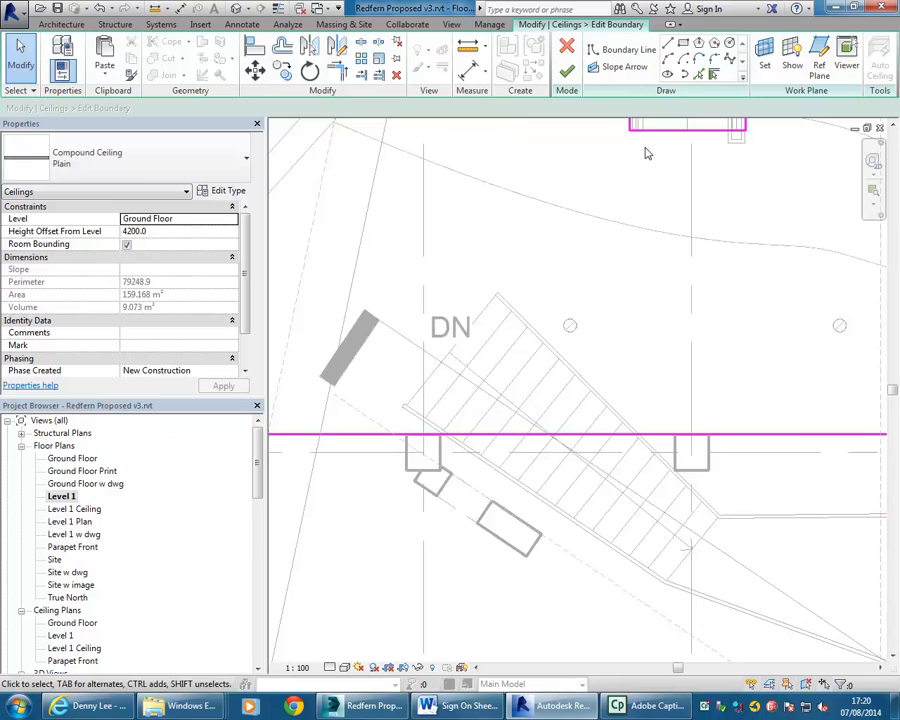
left_click(698, 75)
scroll(517, 333, "up", 3)
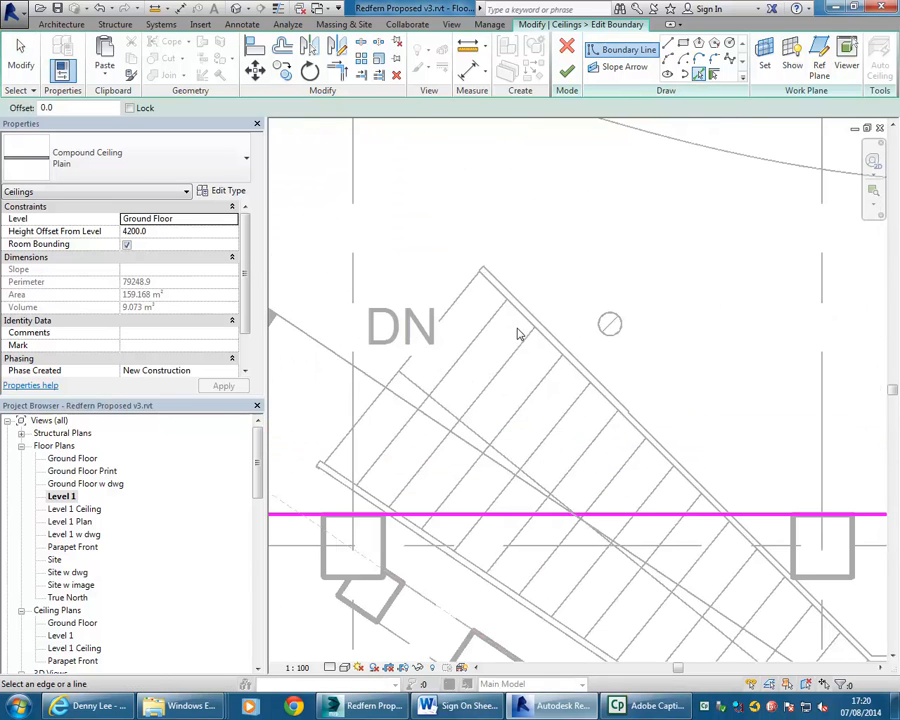
left_click(585, 380)
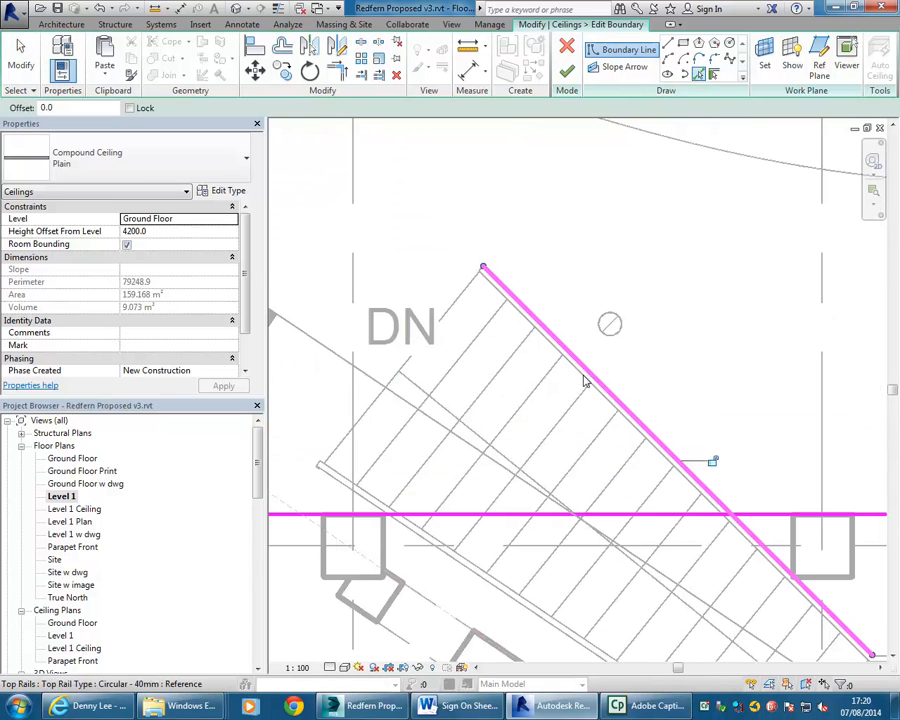
left_click(338, 484)
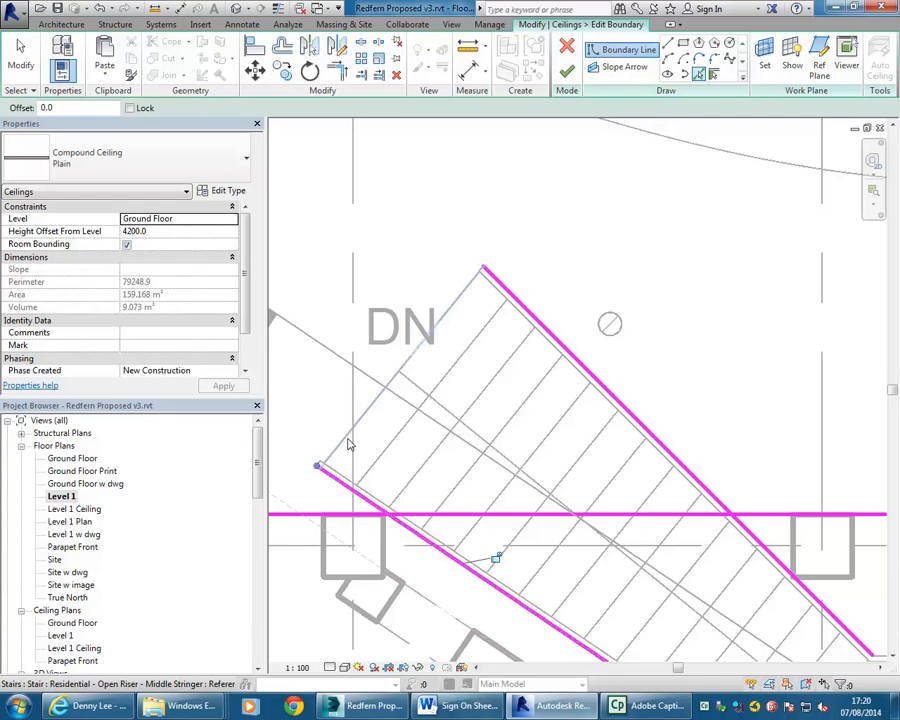
left_click(347, 441)
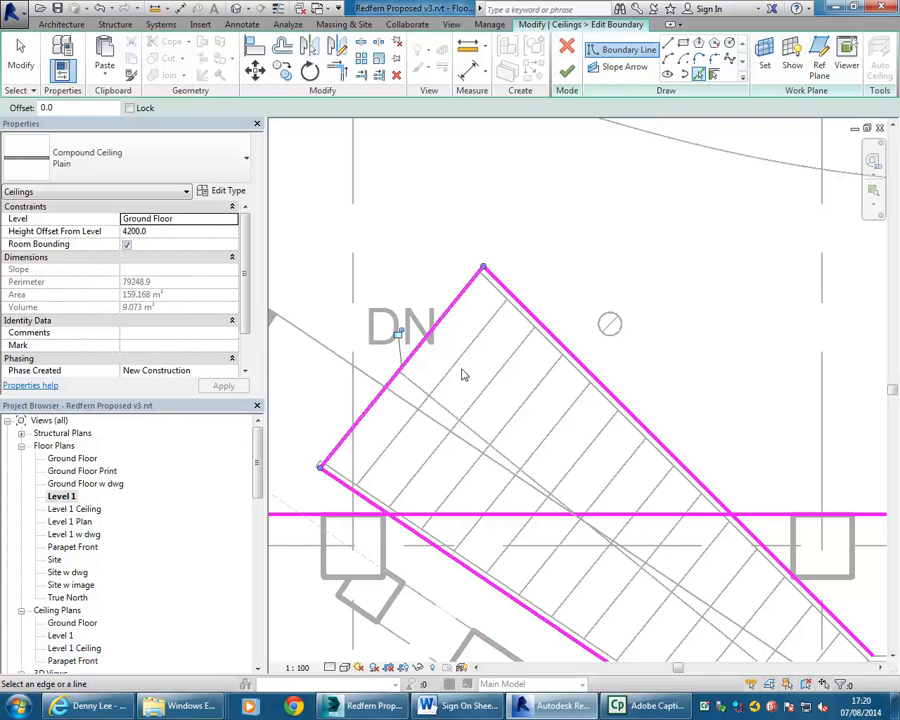
- Trim the existing ceiling edge to both picked railing lines so the boundary runs around the stair, and finish the boundary
key("t")
key("r")
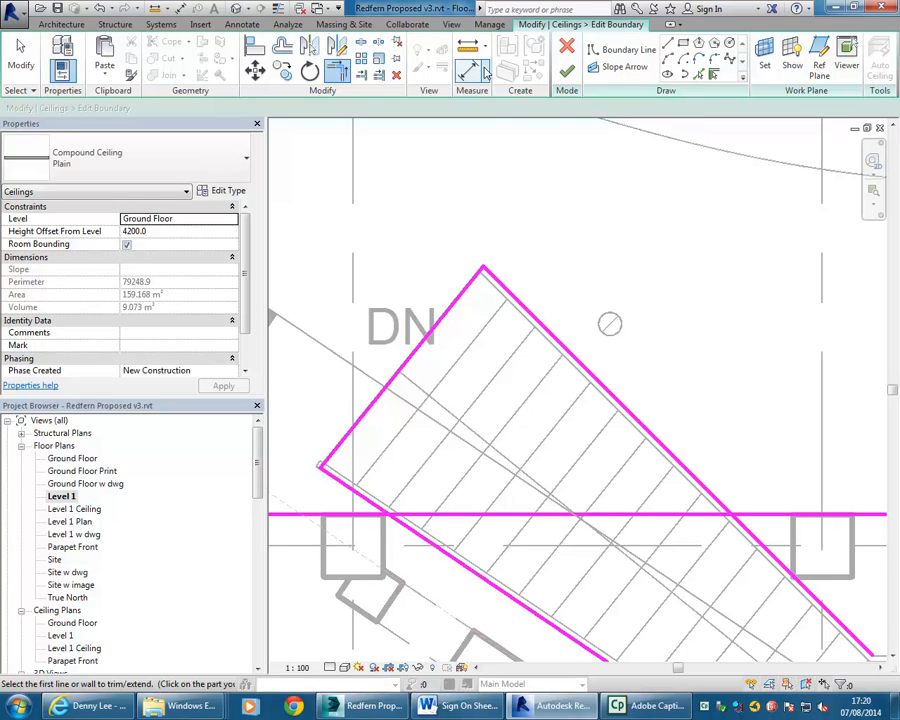
left_click(361, 46)
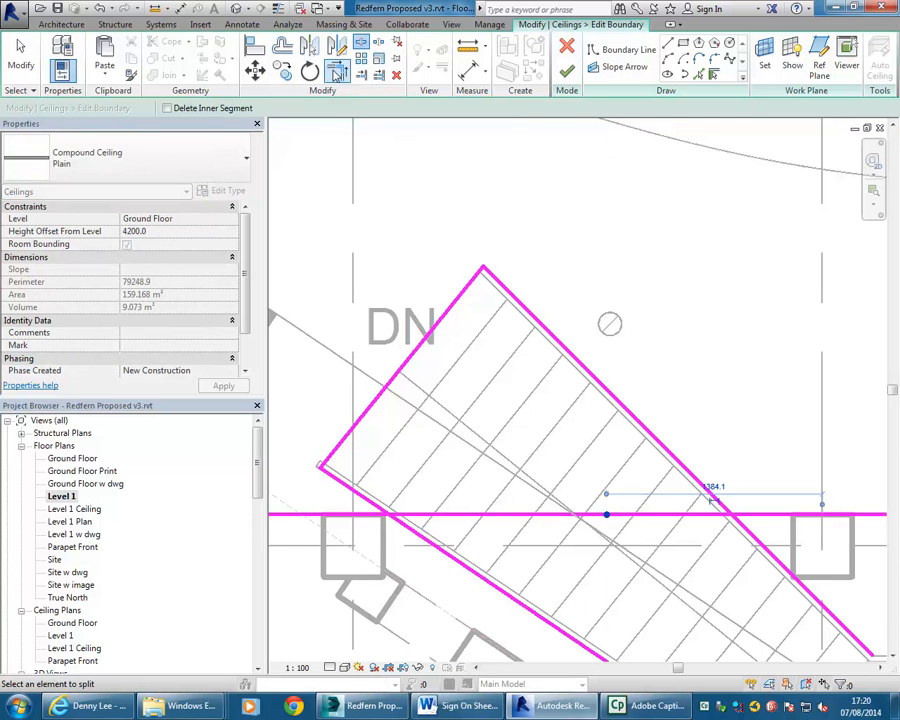
key("t")
key("r")
left_click(355, 516)
left_click(352, 490)
left_click(777, 516)
left_click(698, 482)
scroll(706, 380, "down", 3)
middle_click_drag(706, 370, 643, 358)
scroll(643, 358, "up", 1)
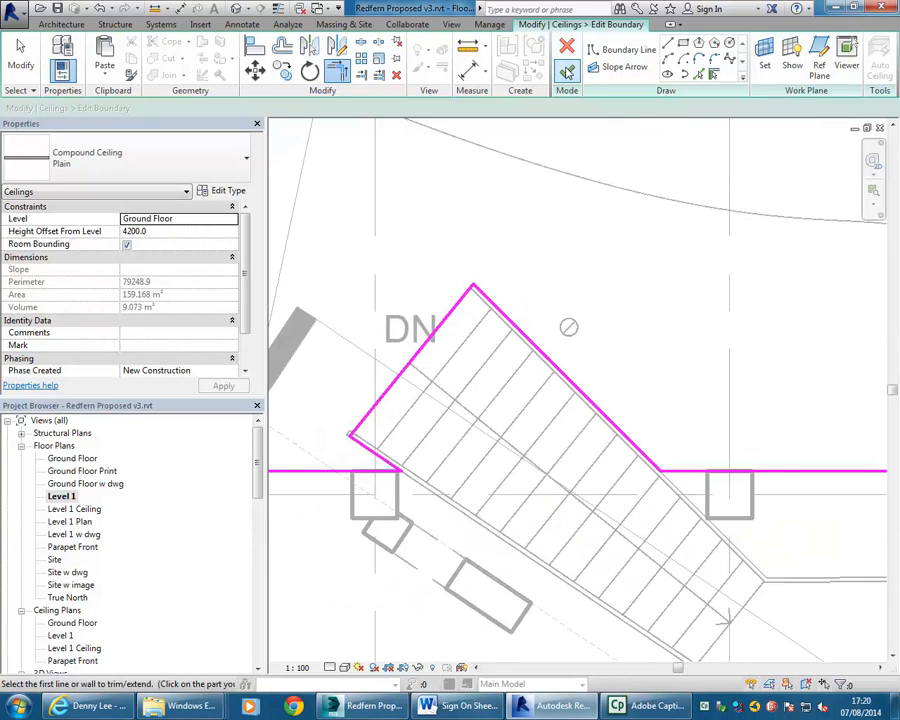
left_click(567, 71)
- Turn on Show Up arrow in all views for the angled staircase and toggle its Up label
left_click(408, 338)
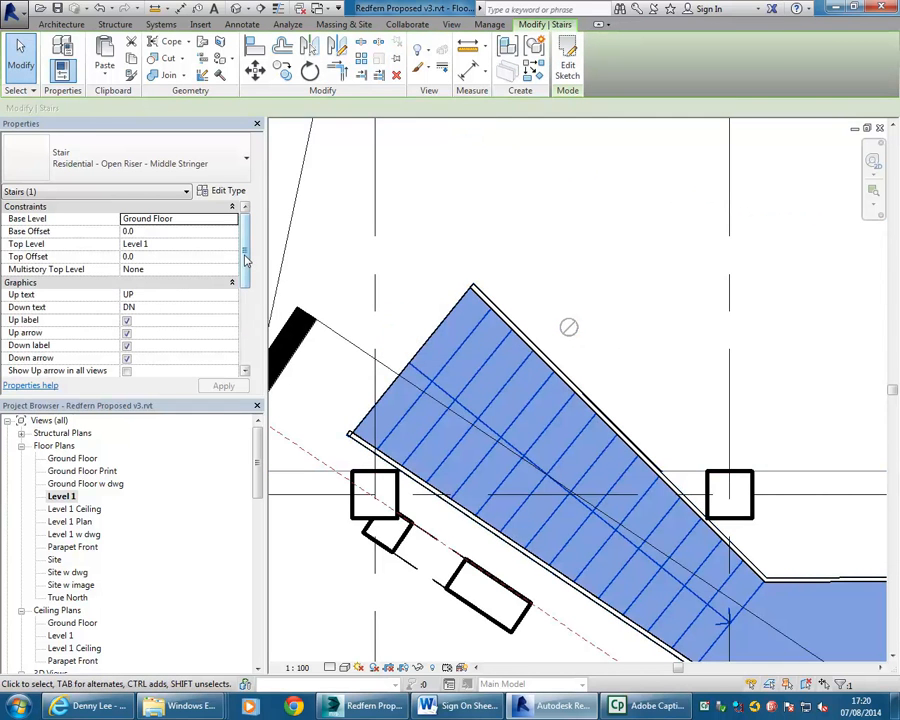
left_click_drag(245, 260, 245, 296)
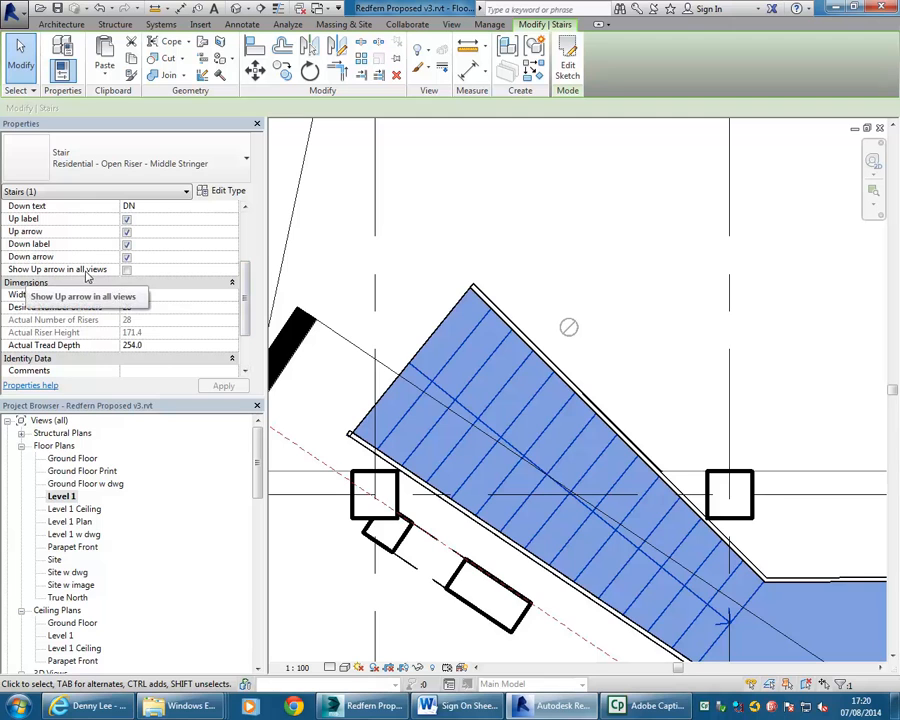
left_click(126, 270)
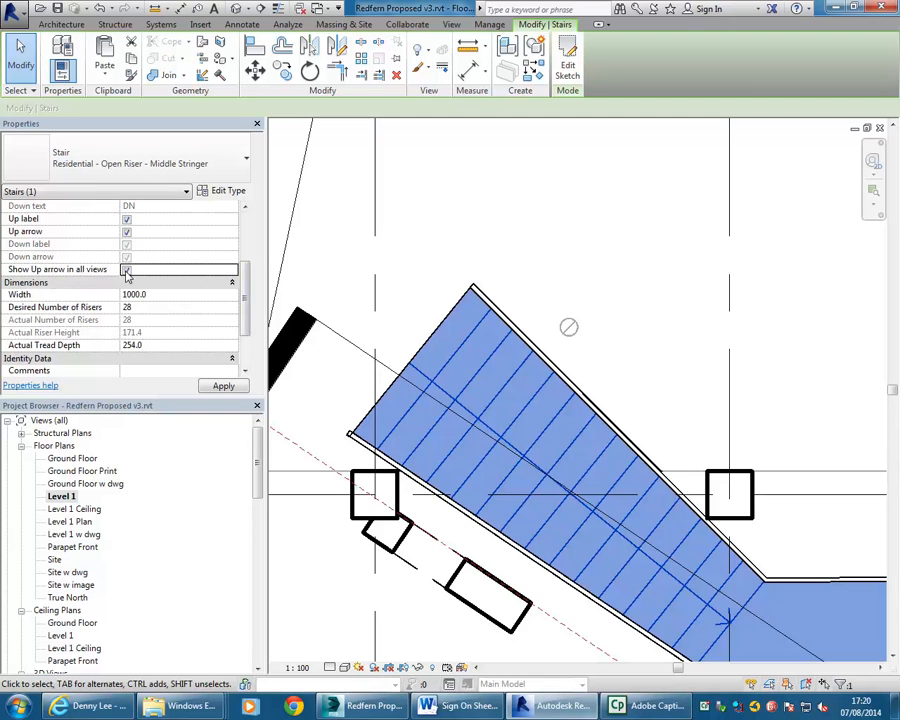
left_click(128, 220)
middle_click_drag(566, 275, 464, 227)
left_click(126, 219)
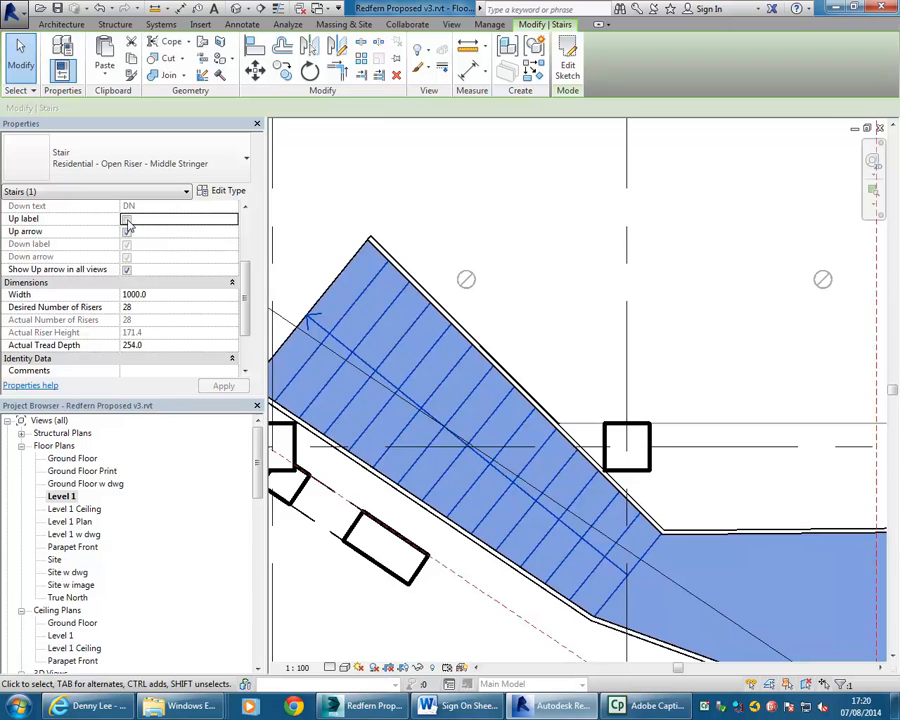
scroll(522, 305, "down", 1)
middle_click_drag(522, 305, 492, 226)
scroll(492, 226, "down", 1)
middle_click_drag(620, 276, 691, 327)
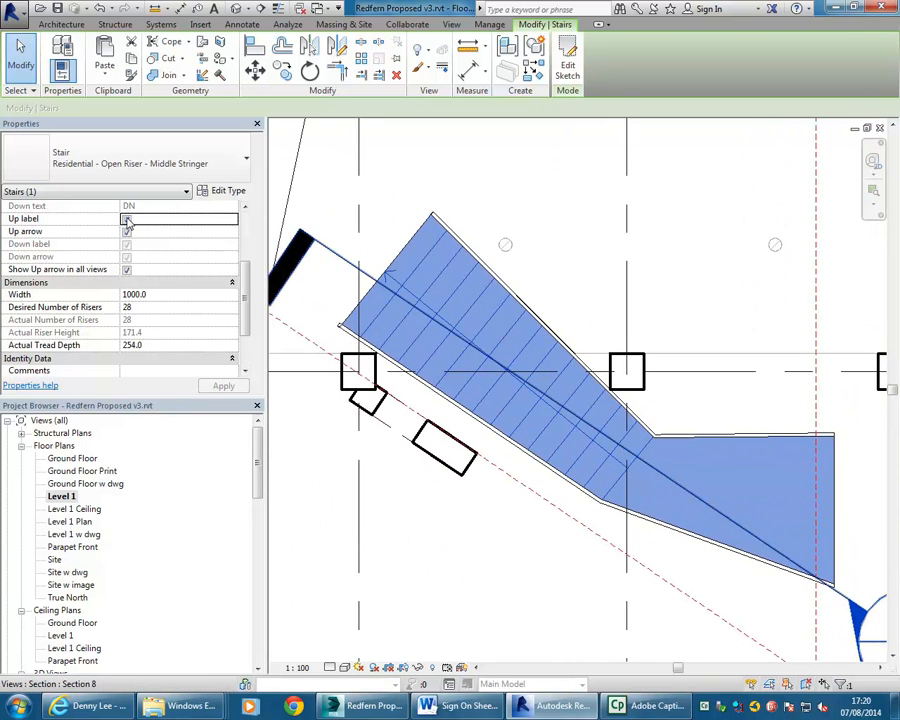
left_click(563, 306)
scroll(516, 277, "down", 1)
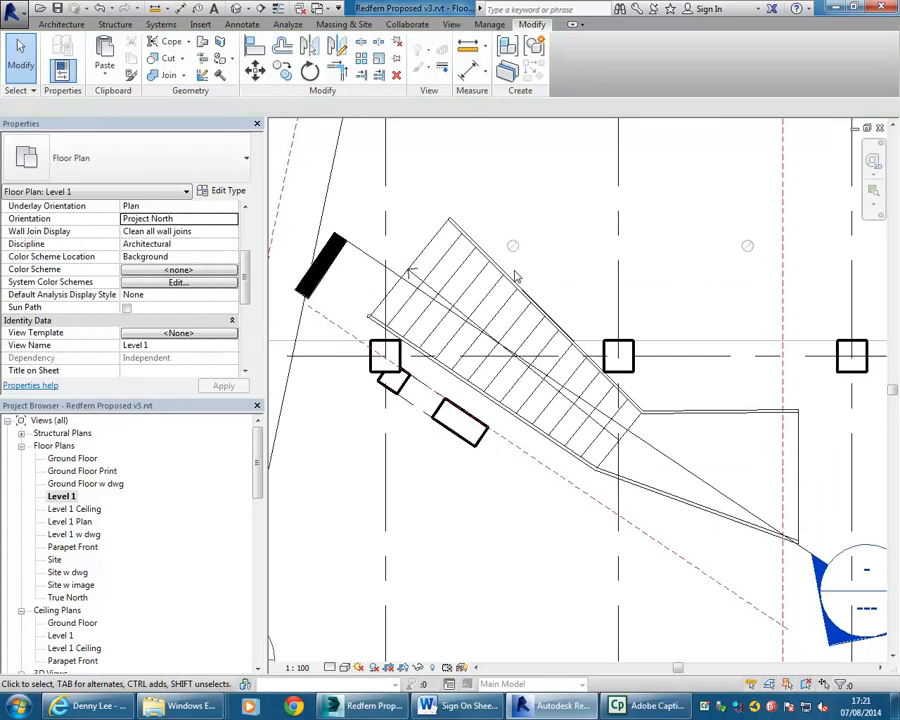
- Open the 3D Cutaway interior view and nudge the X-shaped in-place wall clear of the column beside the staircase
left_click_drag(256, 470, 257, 520)
double_click(89, 522)
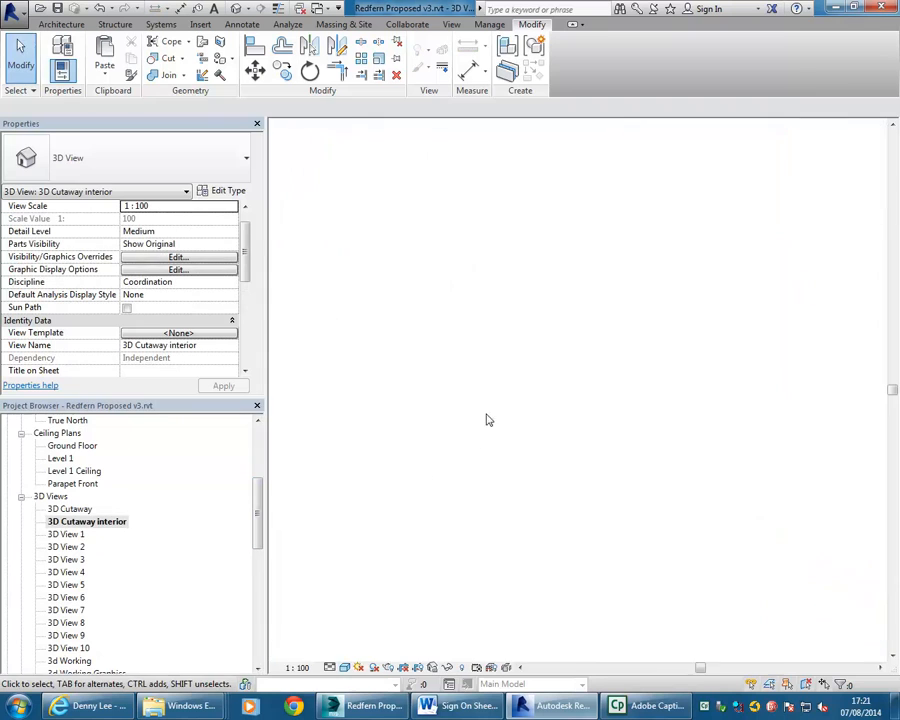
scroll(530, 412, "down", 3)
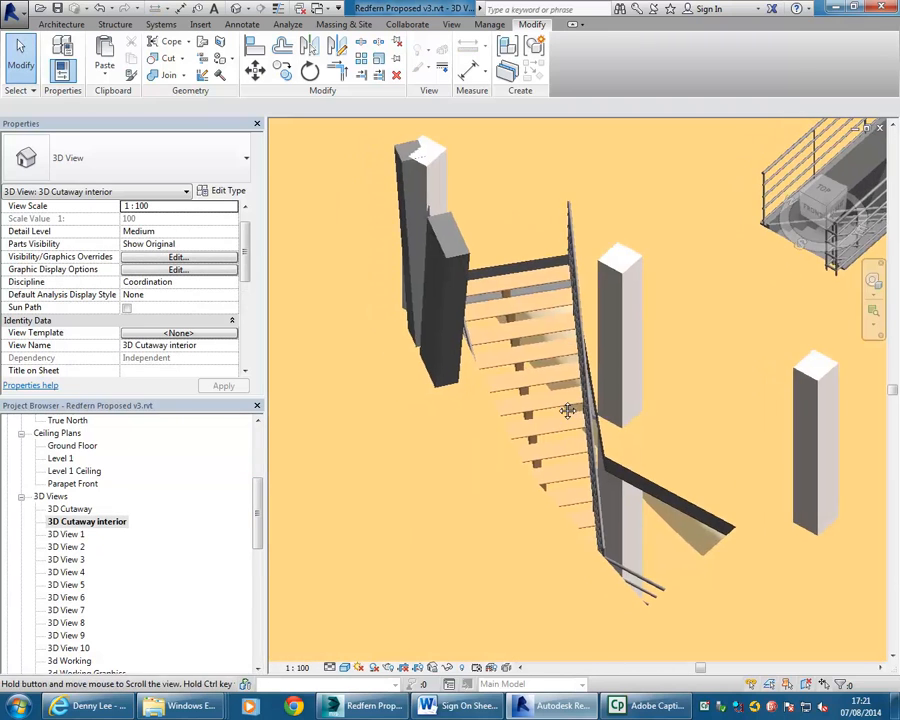
middle_click_drag(560, 407, 360, 320, "shift")
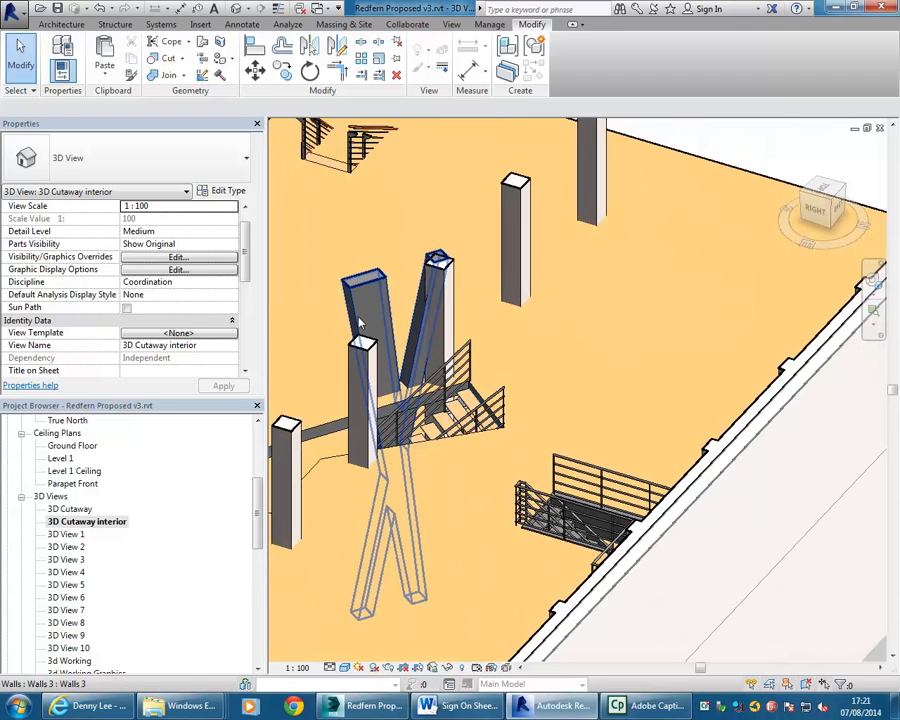
left_click(362, 322)
key("shift+Left")
key("shift+Right")
key("shift+Left")
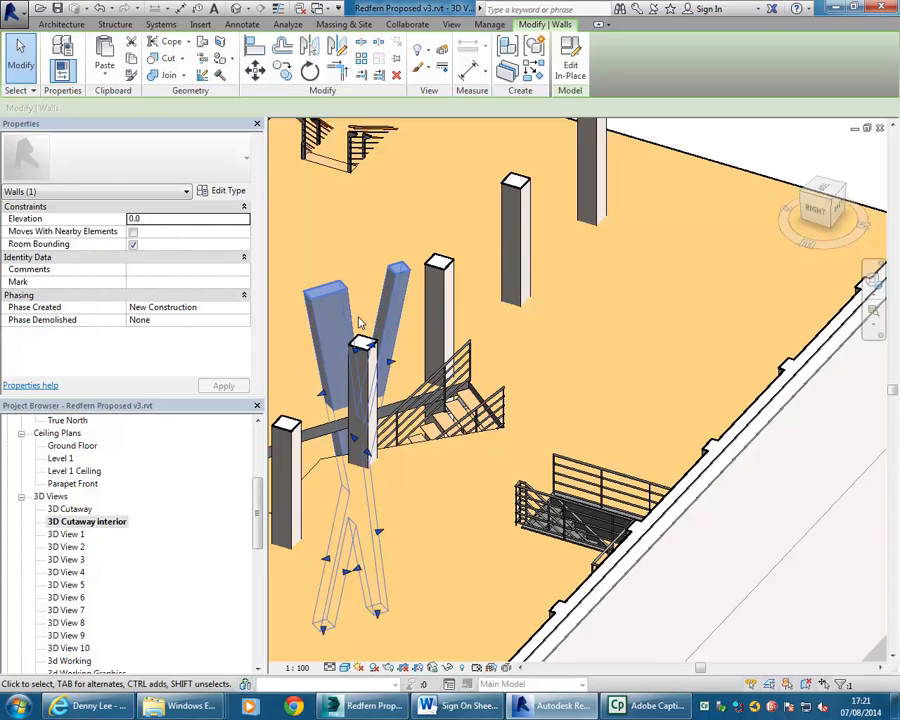
key("Escape")
middle_click_drag(358, 241, 593, 396, "shift")
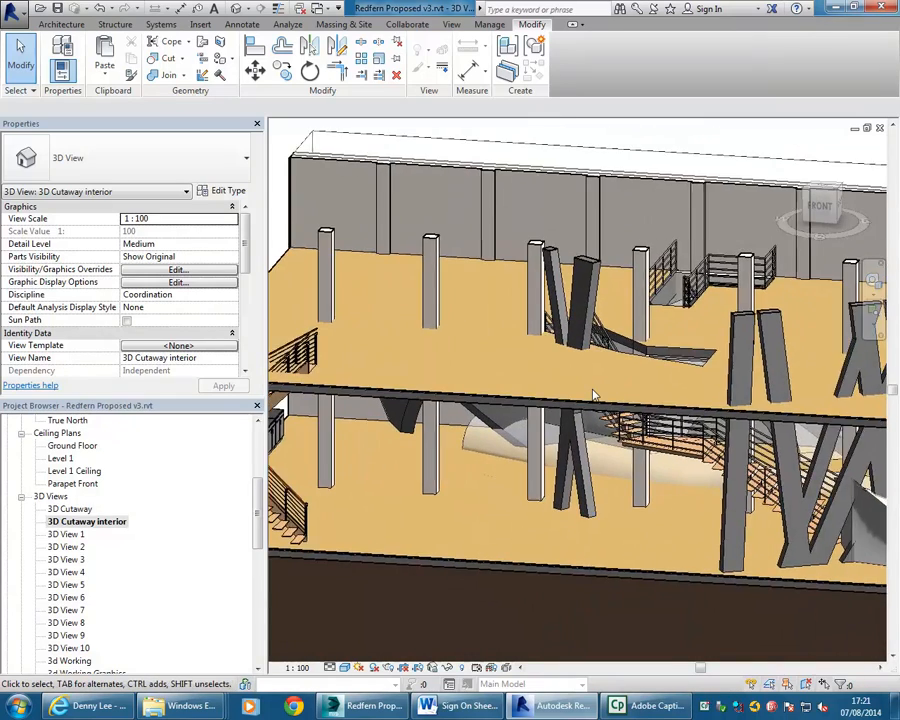
scroll(593, 396, "up", 2)
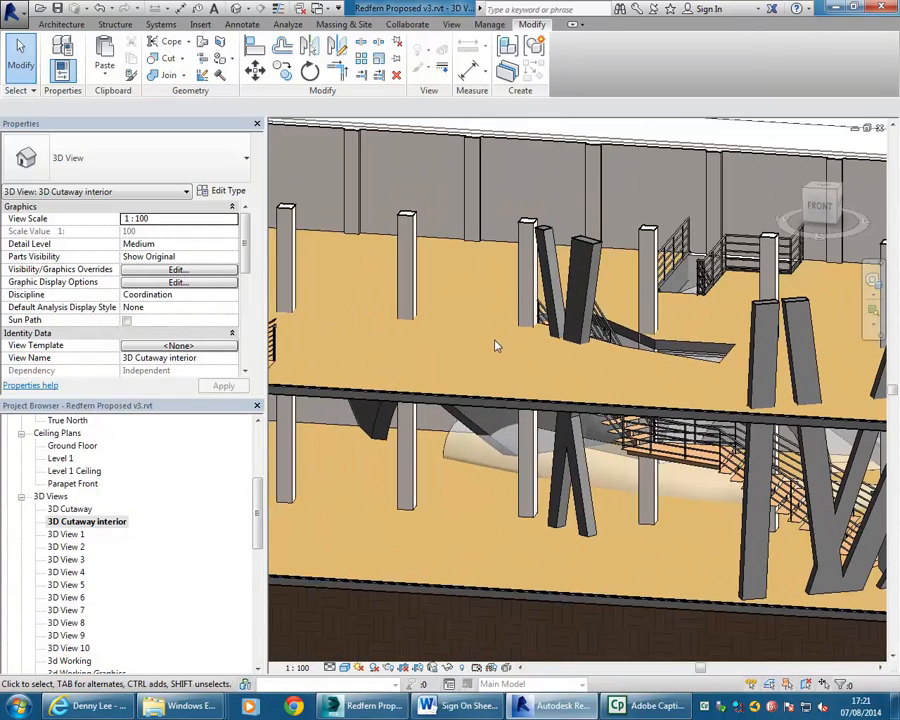
left_click(62, 25)
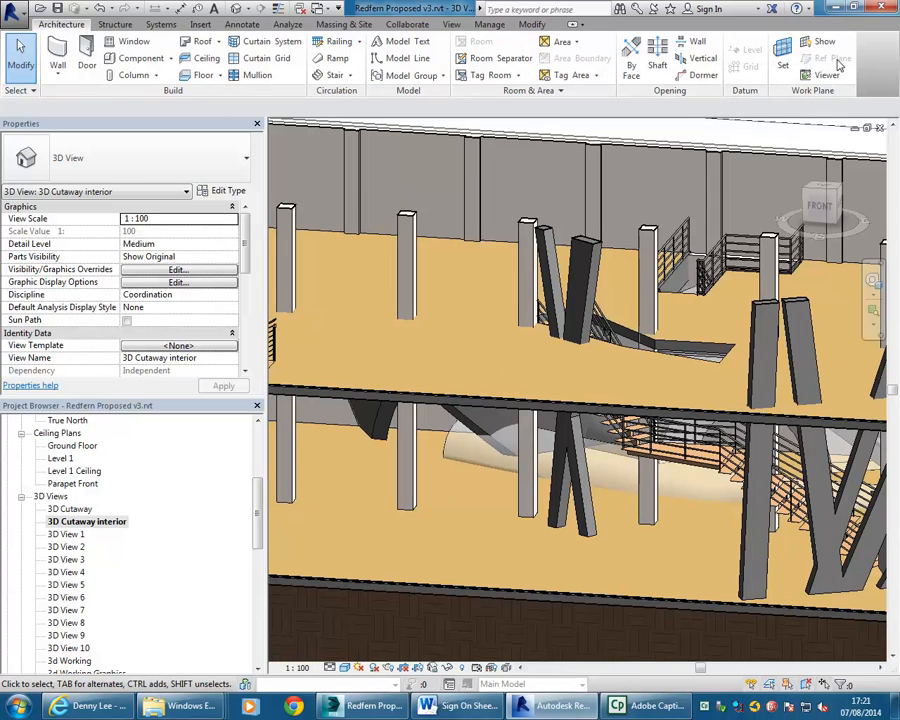
- Open the Ground Floor plan and go from its diagonal section marker to Section 6
left_click(826, 75)
left_click_drag(255, 507, 258, 451)
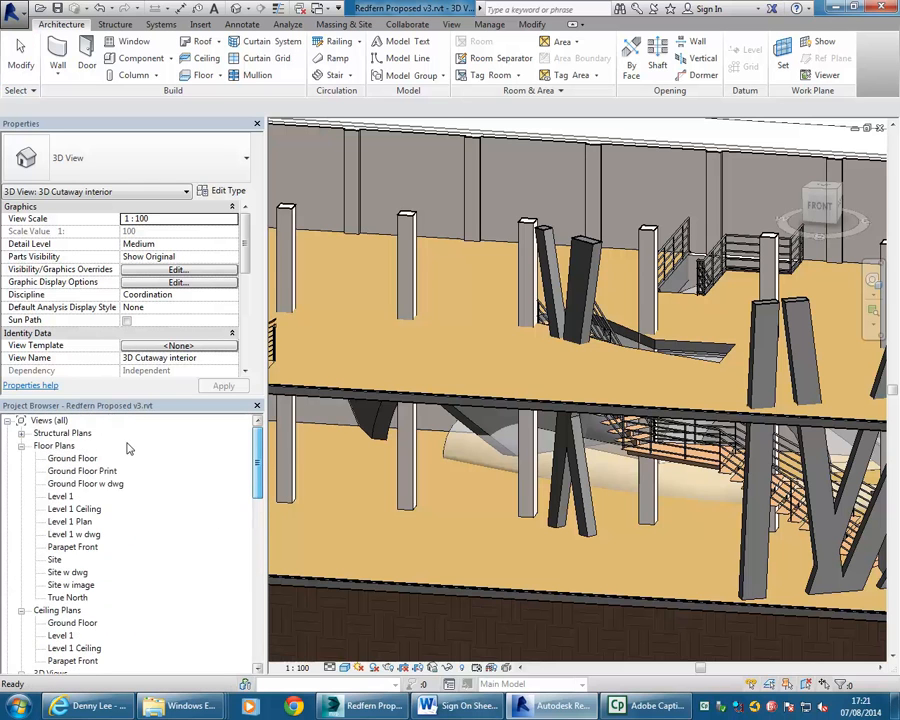
double_click(82, 458)
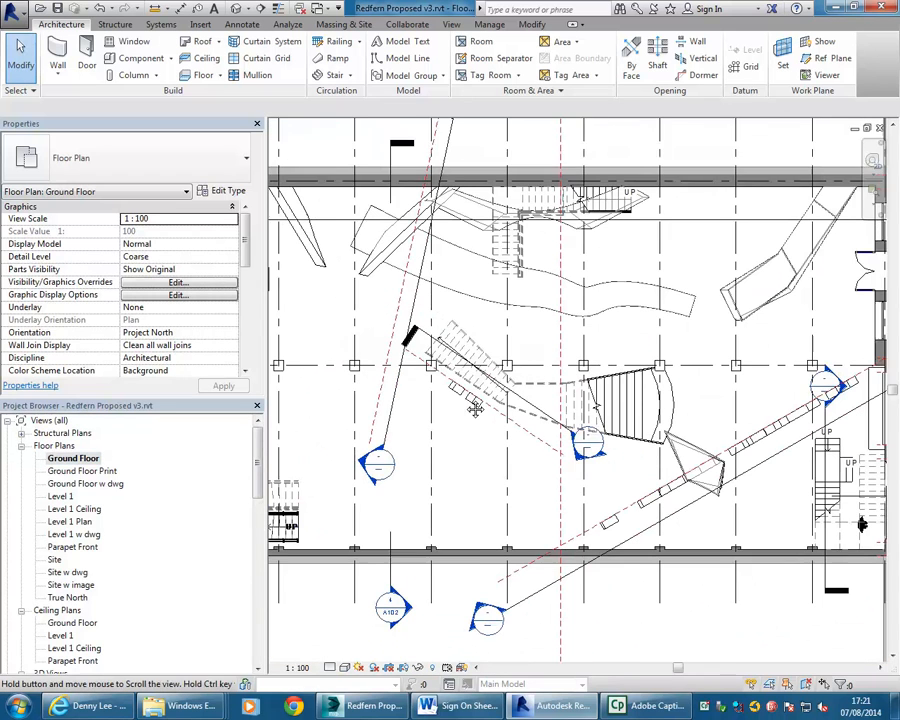
middle_click_drag(475, 410, 479, 378)
left_click_drag(258, 457, 258, 487)
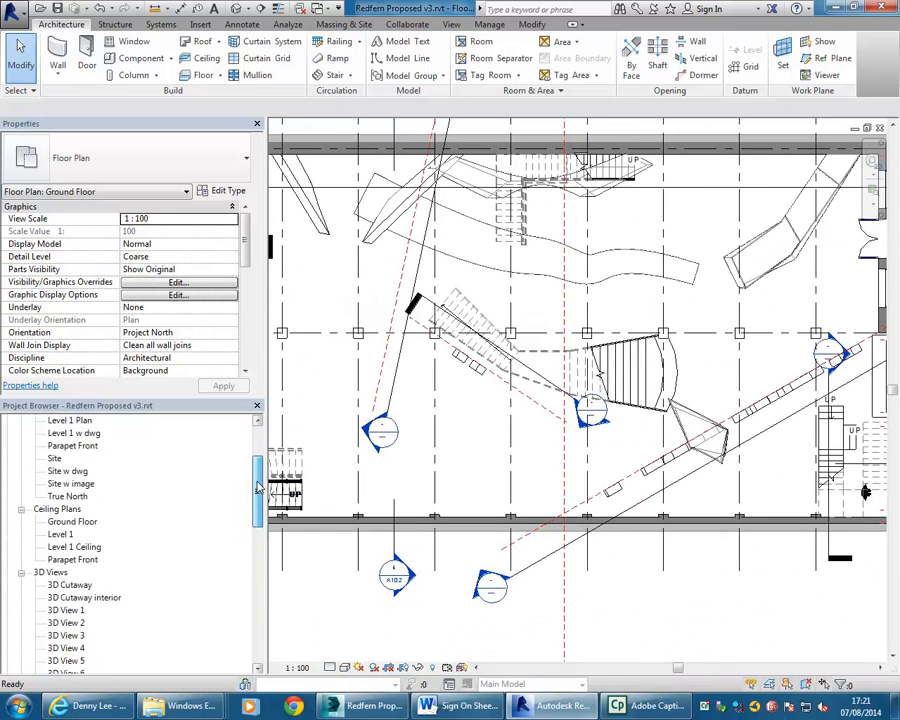
double_click(484, 578)
- Draw a sloping reference plane across Section 6 from outside the wall beside the level labels down to the Ground Floor at the opposite wall
middle_click_drag(470, 482, 546, 478)
scroll(602, 487, "up", 2)
mouse_move(602, 487)
middle_mouse_down()
mouse_move(610, 506)
mouse_move(544, 483)
middle_mouse_up()
scroll(612, 508, "down", 1)
scroll(633, 504, "up", 1)
scroll(540, 476, "up", 3)
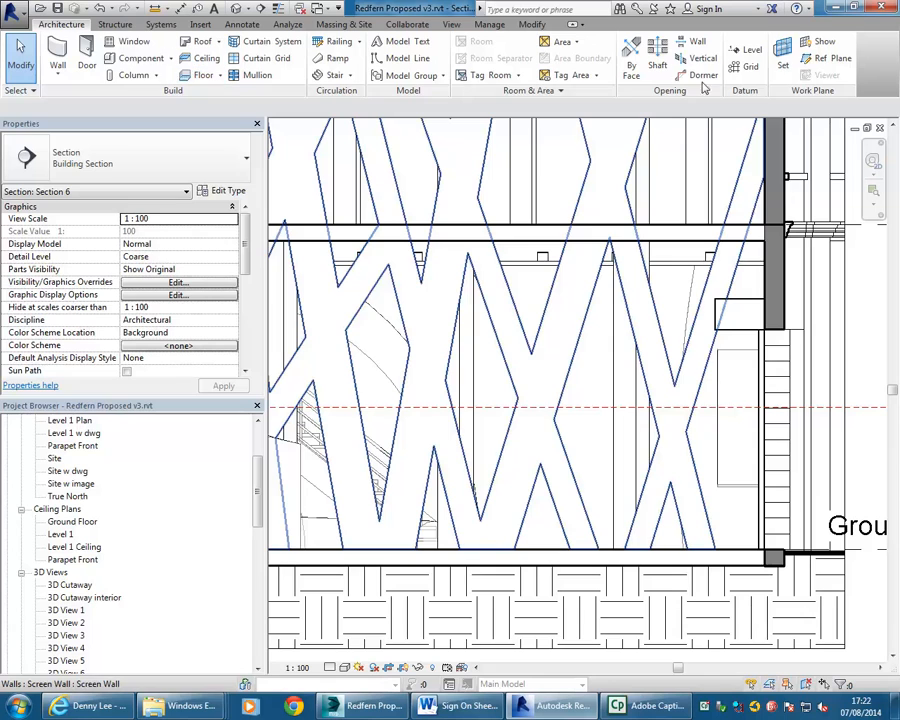
left_click(835, 62)
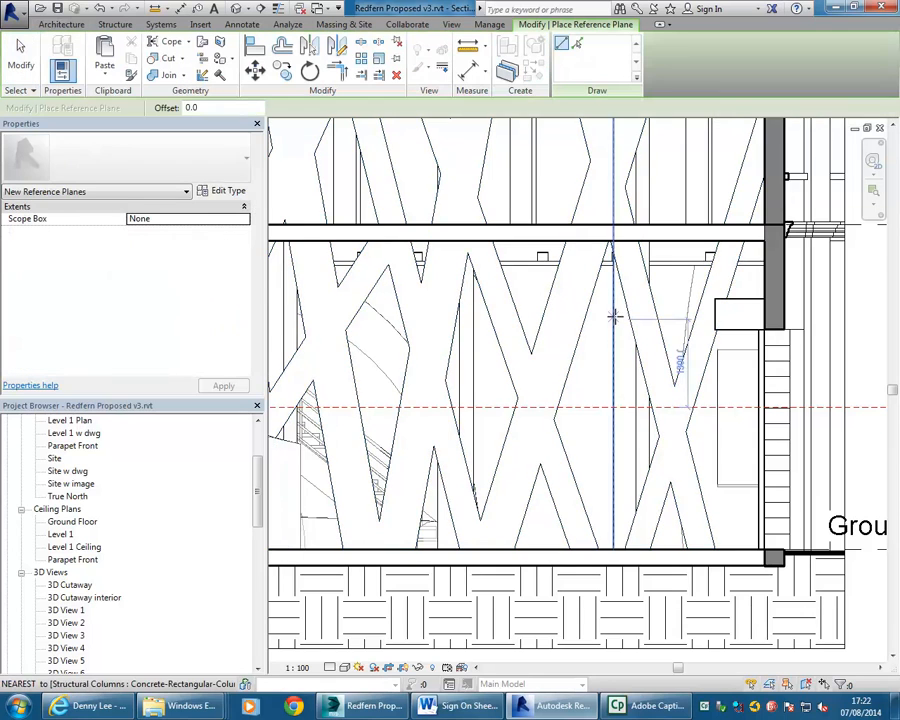
scroll(613, 315, "down", 3)
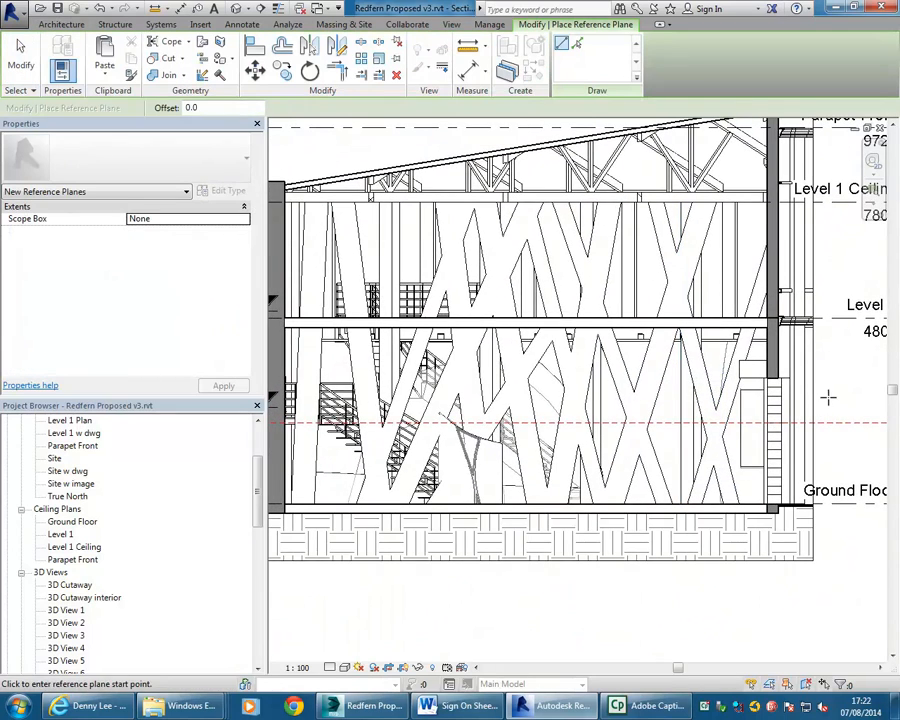
left_click(826, 397)
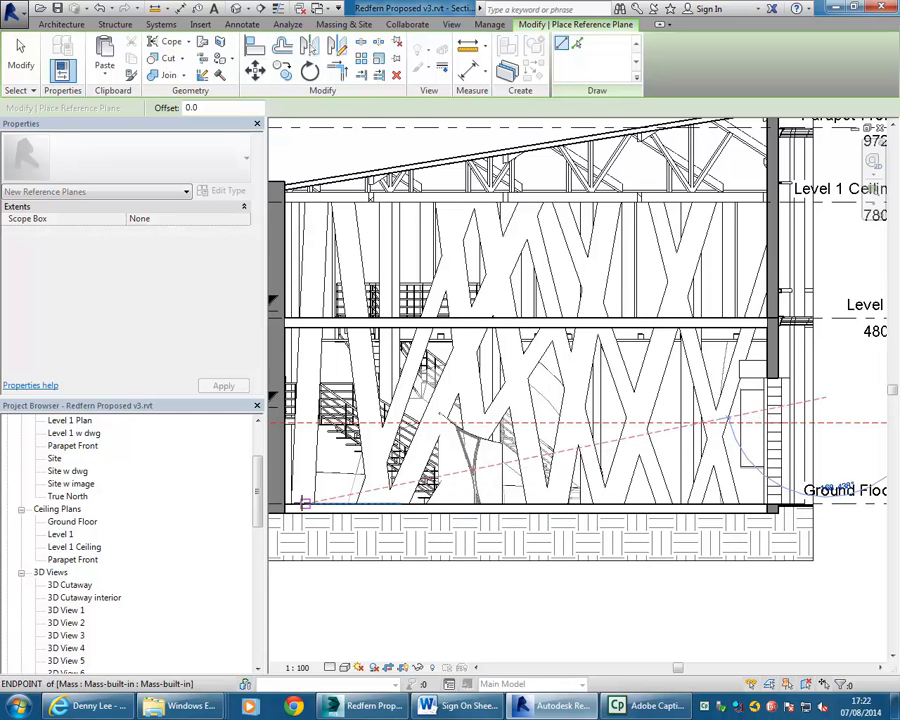
left_click(298, 506)
right_click(519, 237)
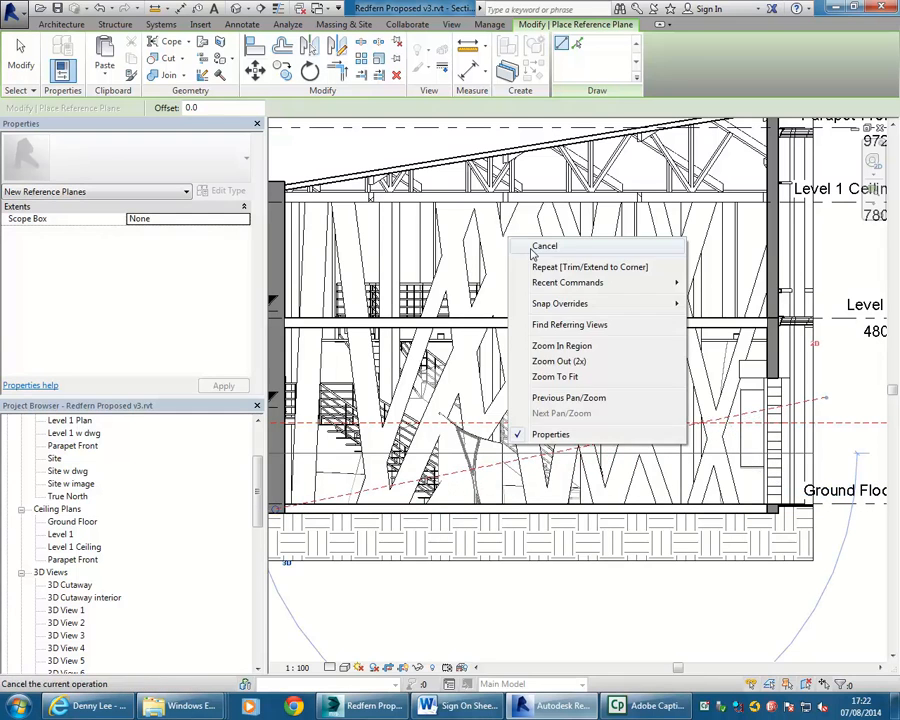
left_click(536, 257)
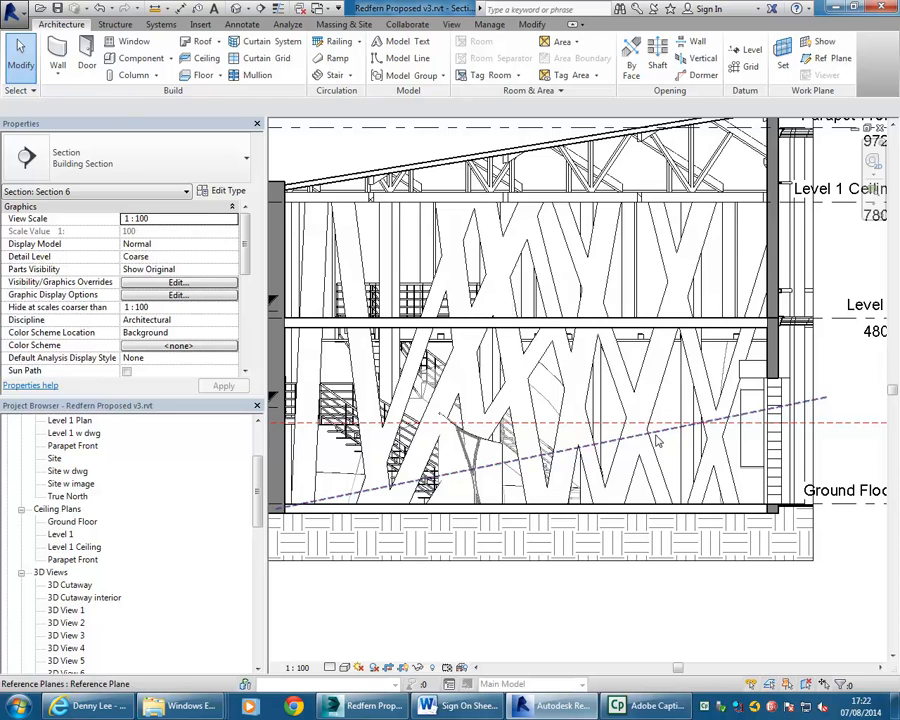
- Inspect the sloping reference plane's Name property and delete the plane from Section 6
left_click(630, 436)
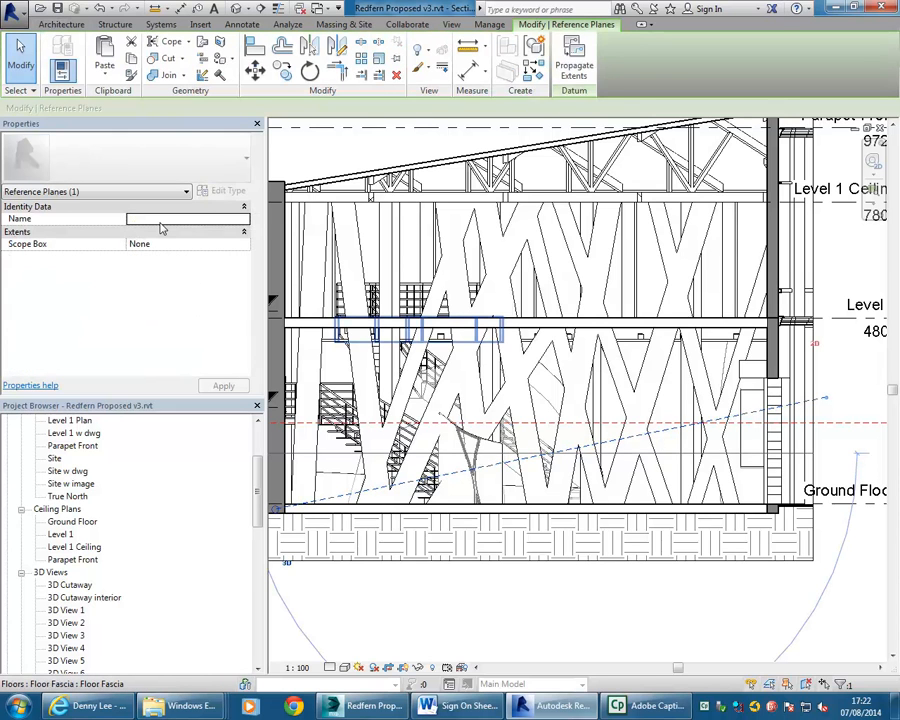
left_click(325, 143)
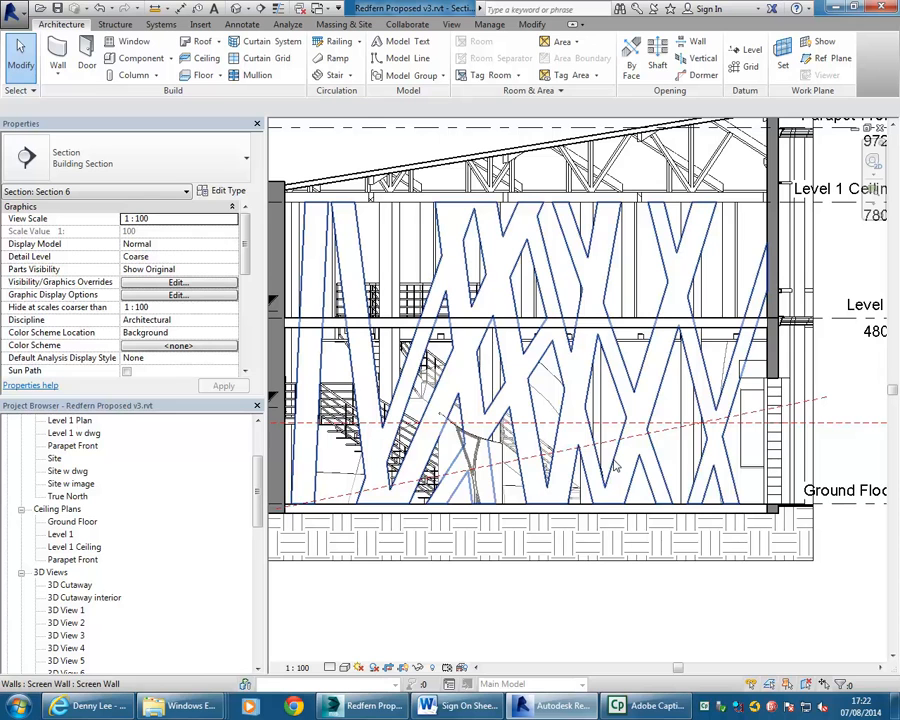
left_click(663, 436)
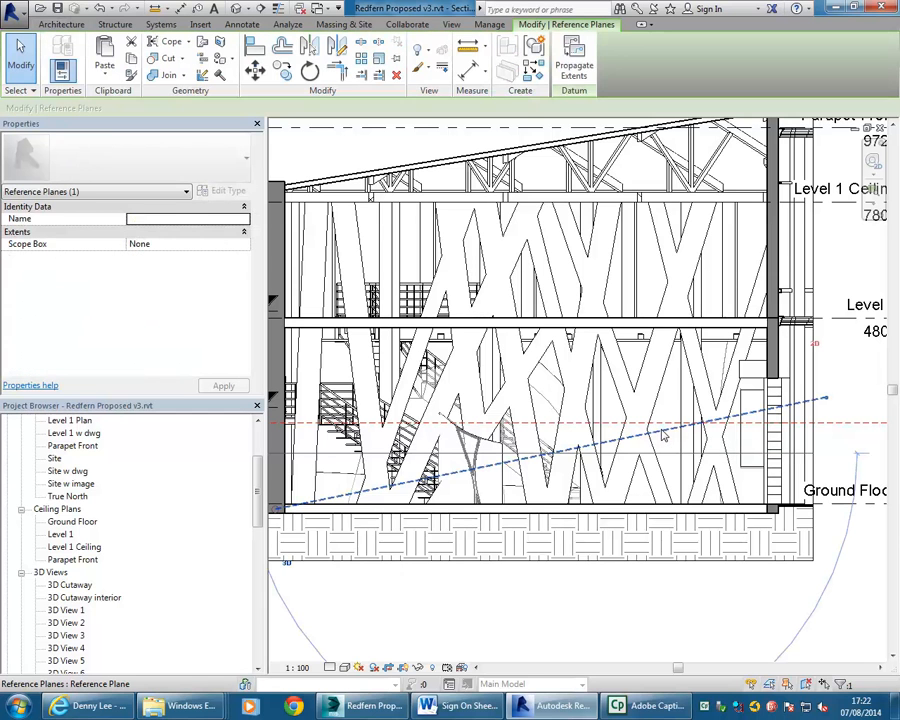
key("Delete")
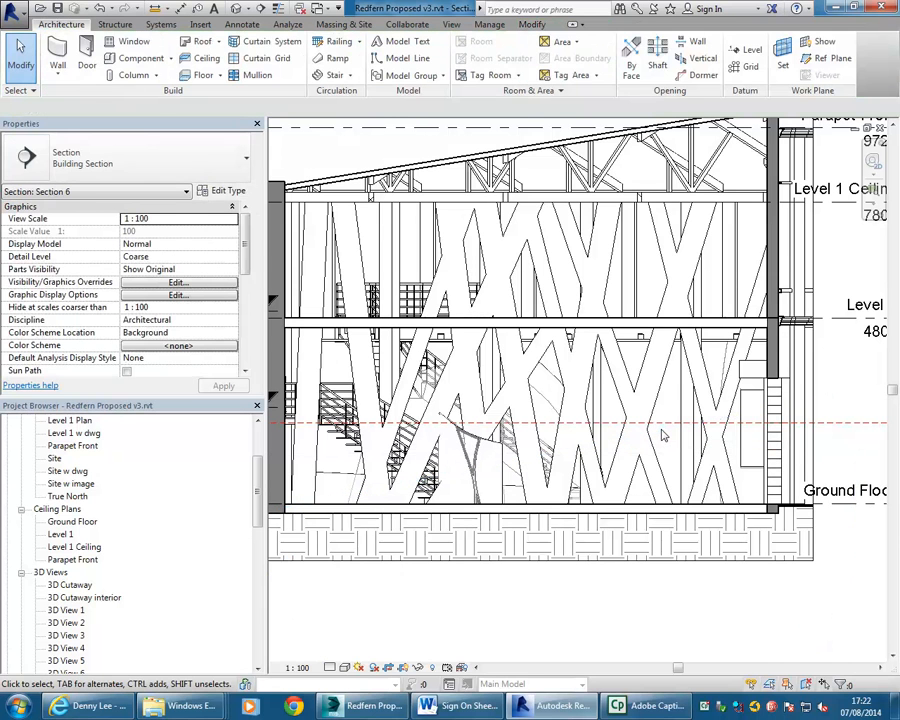
- Review the Ground Floor plan, reopen the 3D Cutaway interior view and orbit it to see the screen wall from the building's front-right corner
left_click_drag(258, 489, 257, 464)
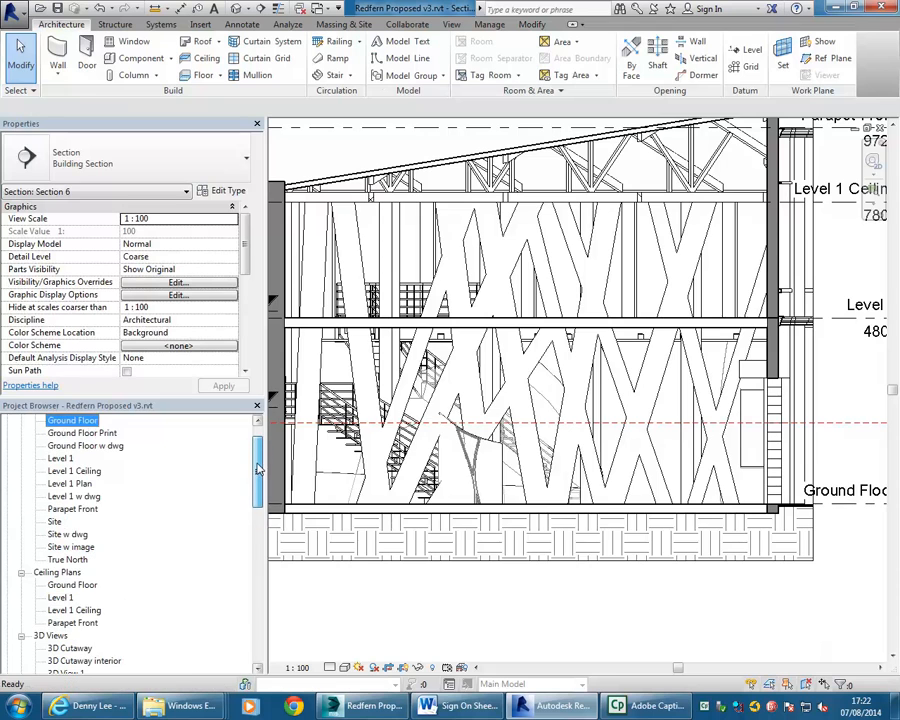
double_click(73, 420)
scroll(519, 424, "down", 2)
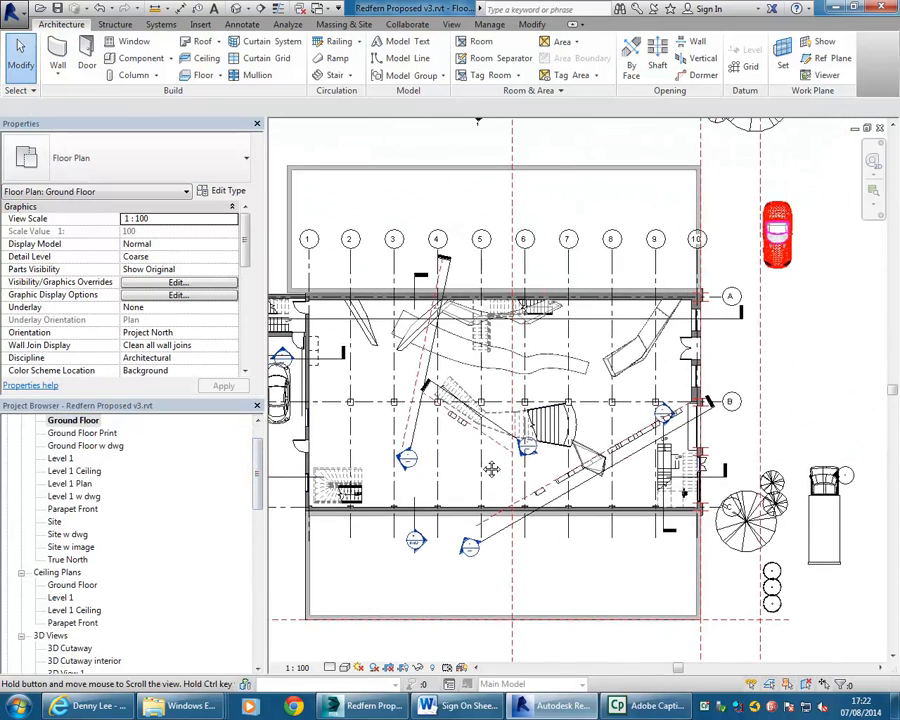
scroll(565, 571, "up", 1)
left_click_drag(258, 492, 258, 556)
double_click(86, 446)
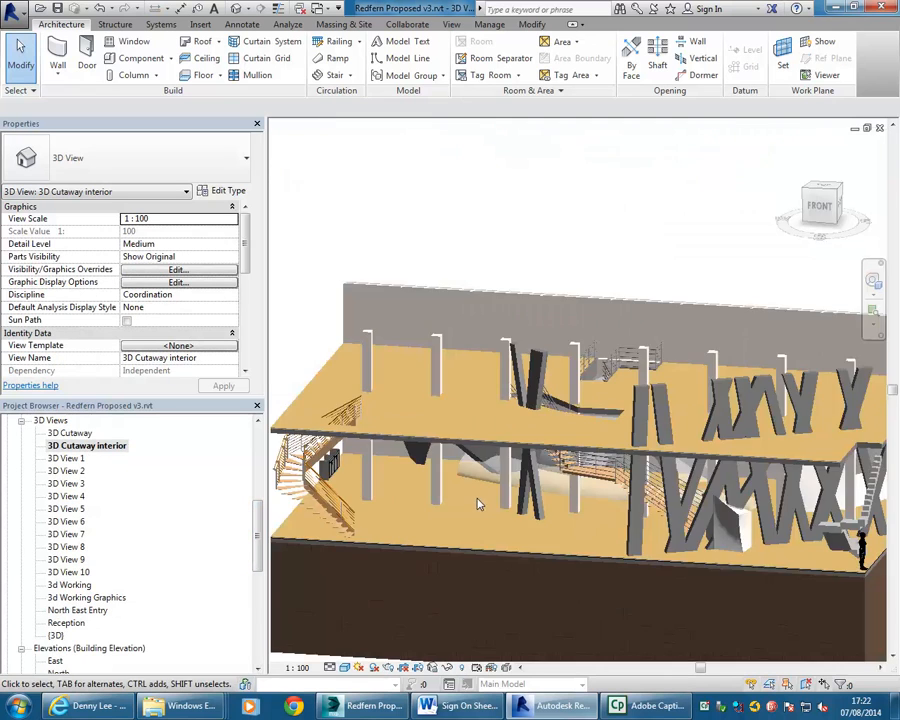
middle_click_drag(632, 532, 543, 558, "shift")
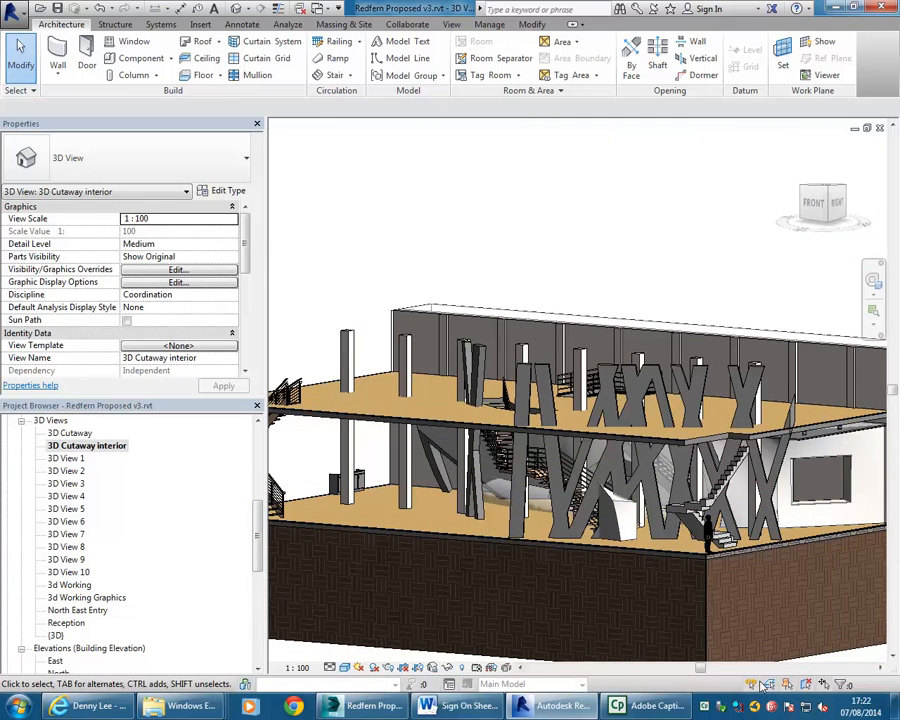